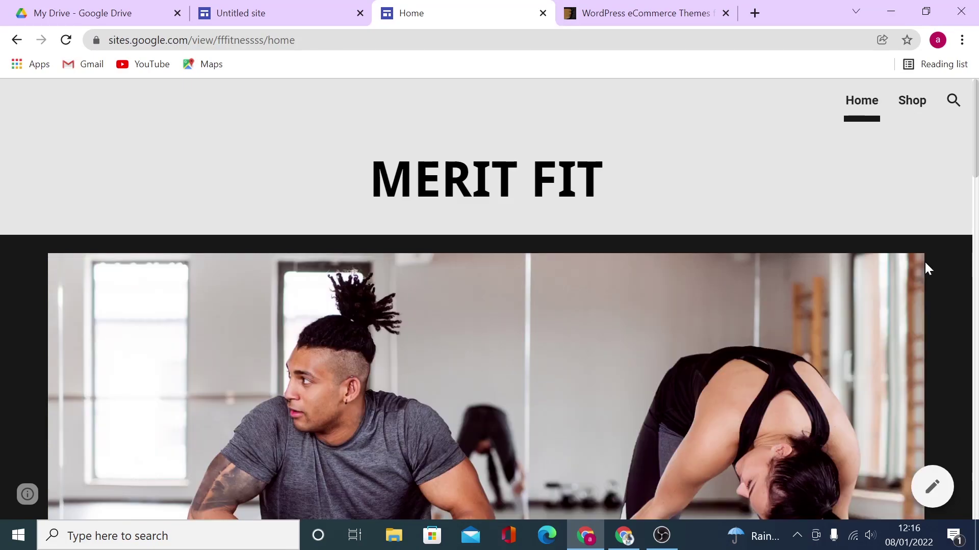
Scroll down through the finished MERIT FIT store home page
{"action": "scroll", "coordinate": [926, 269], "scroll_direction": "down", "scroll_amount": 3}
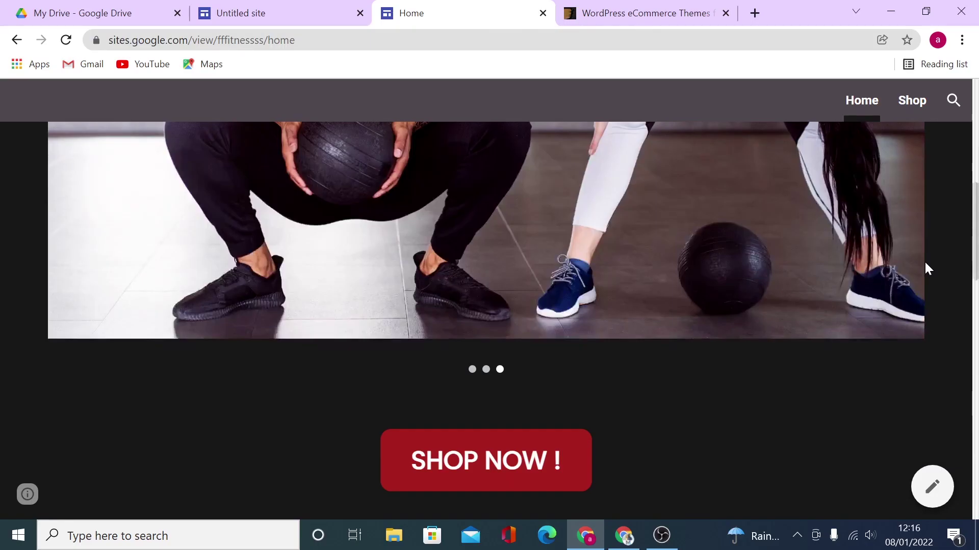
{"action": "scroll", "coordinate": [925, 264], "scroll_direction": "down", "scroll_amount": 4}
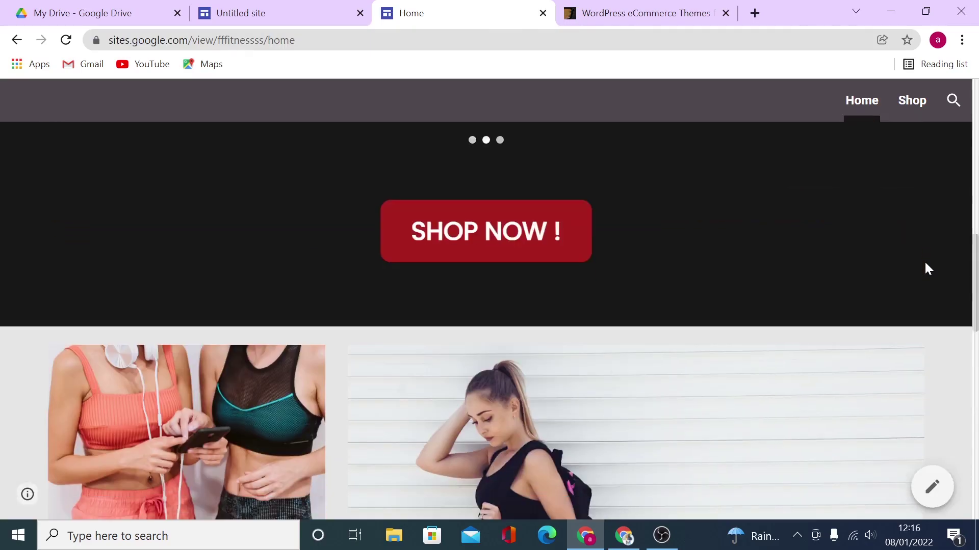
{"action": "scroll", "coordinate": [925, 263], "scroll_direction": "down", "scroll_amount": 5}
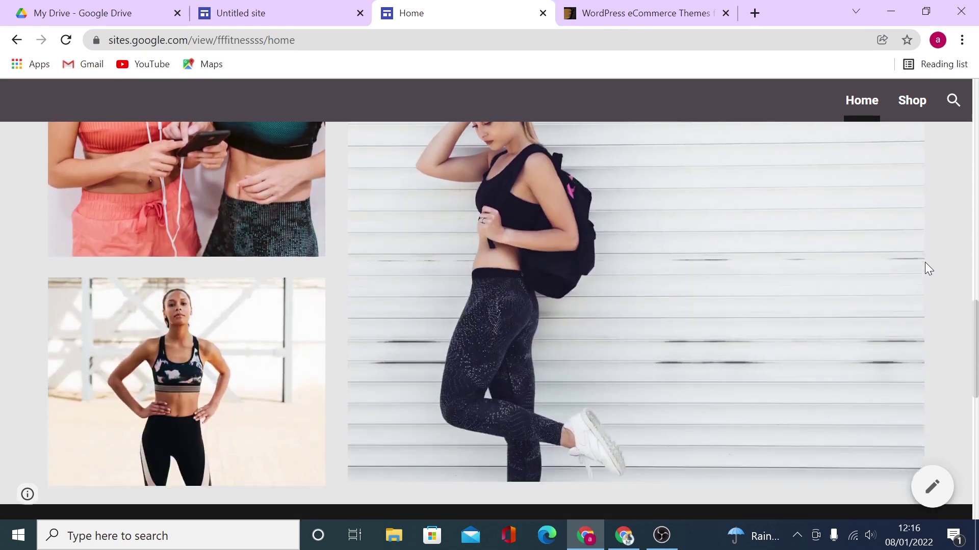
{"action": "scroll", "coordinate": [925, 263], "scroll_direction": "down", "scroll_amount": 3}
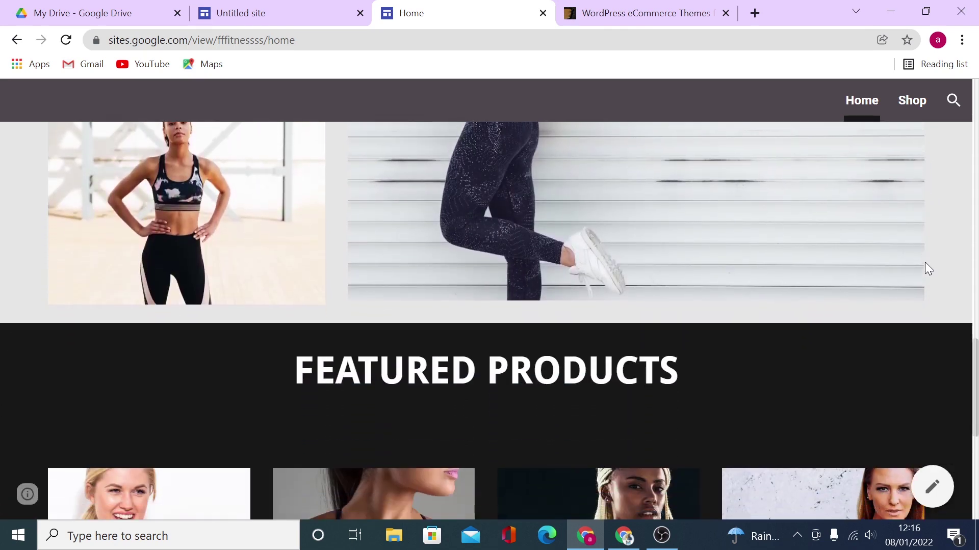
{"action": "scroll", "coordinate": [926, 263], "scroll_direction": "down", "scroll_amount": 5}
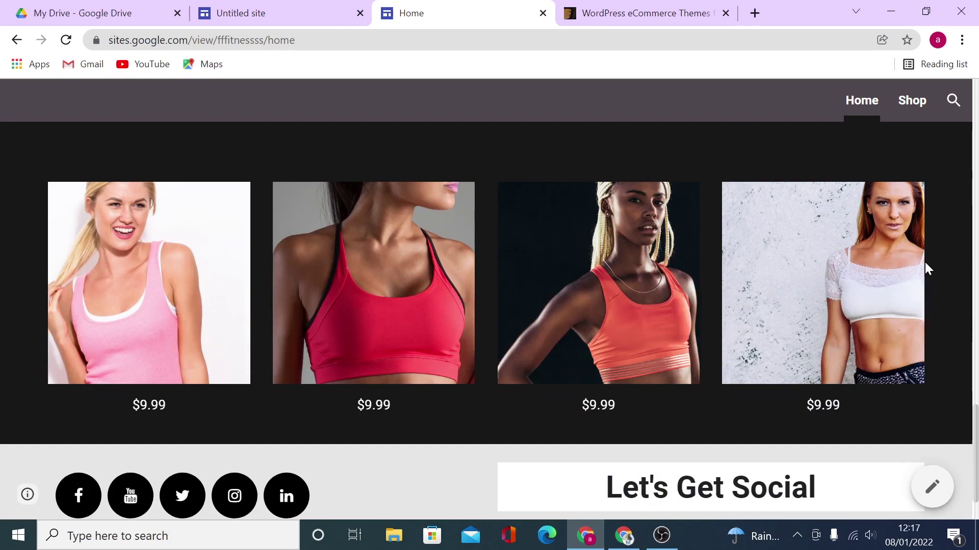
{"action": "scroll", "coordinate": [925, 262], "scroll_direction": "down", "scroll_amount": 2}
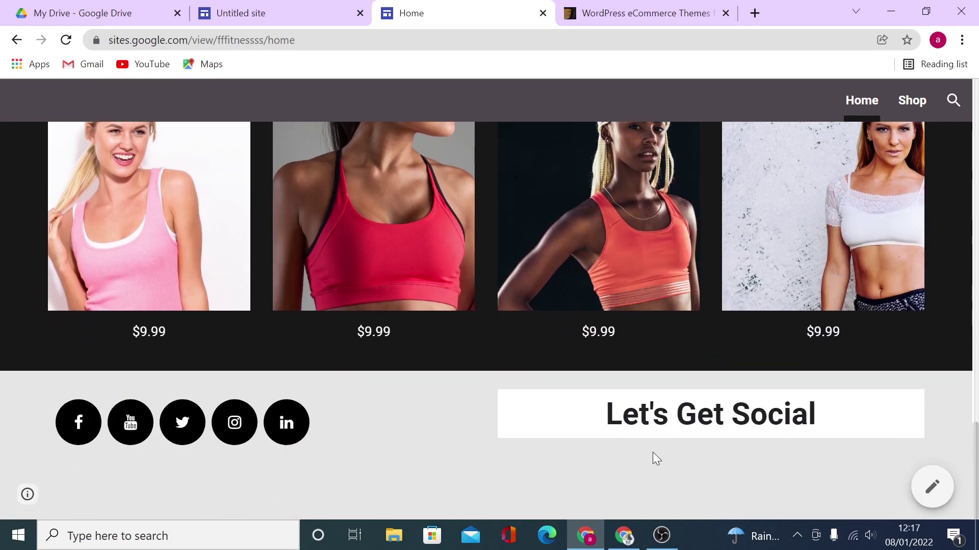
Switch to the MY CUSTOM HTML CODE window and scroll through its ready-made snippets
{"action": "left_click", "coordinate": [624, 535]}
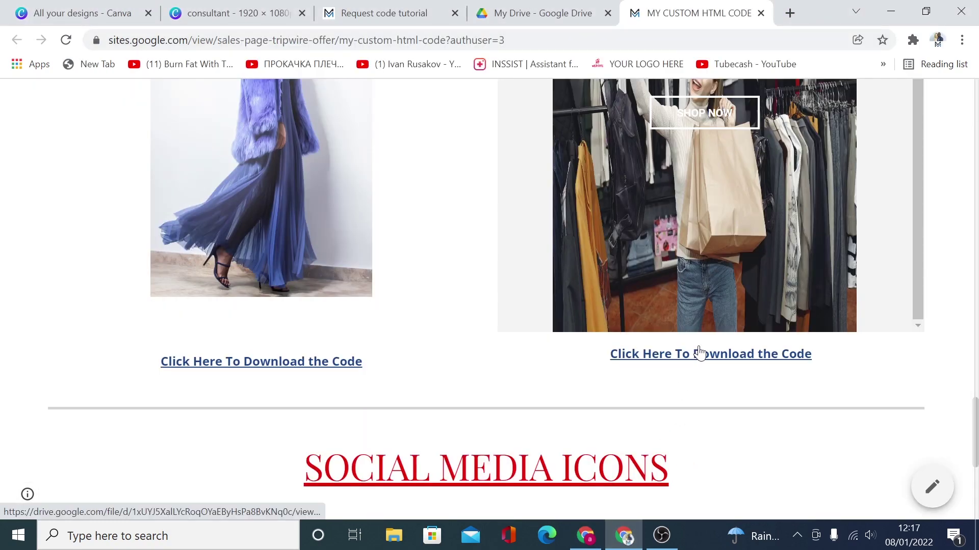
{"action": "scroll", "coordinate": [514, 327], "scroll_direction": "up", "scroll_amount": 3}
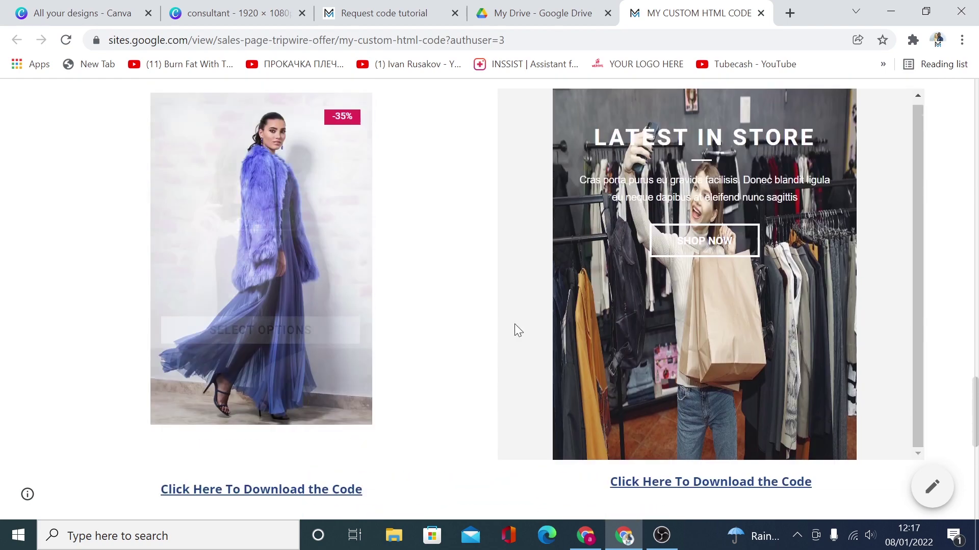
{"action": "scroll", "coordinate": [745, 408], "scroll_direction": "up", "scroll_amount": 13}
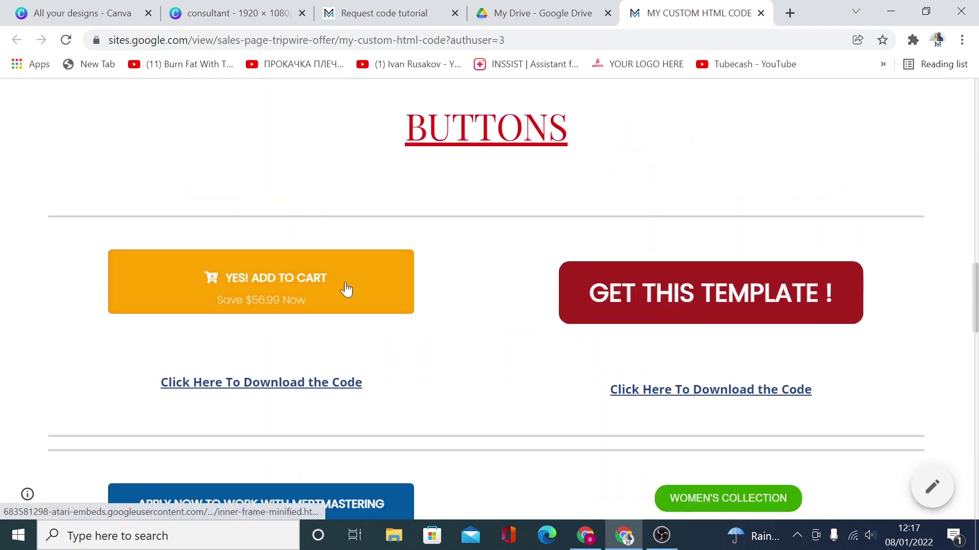
{"action": "scroll", "coordinate": [778, 341], "scroll_direction": "up", "scroll_amount": 18}
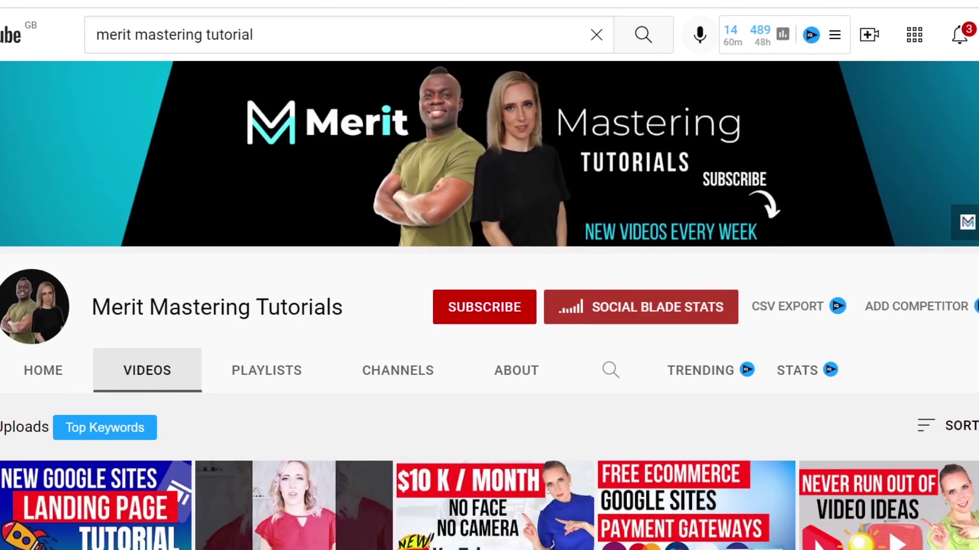
Scroll down through the tutorial channel's grid of uploaded videos
{"action": "scroll", "coordinate": [489, 306], "scroll_direction": "down", "scroll_amount": 6}
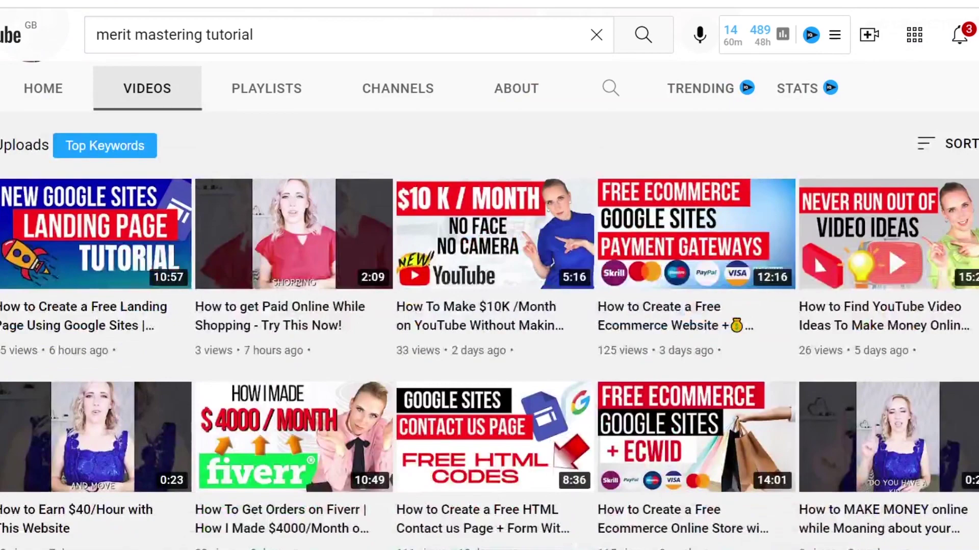
{"action": "scroll", "coordinate": [489, 326], "scroll_direction": "down", "scroll_amount": 5}
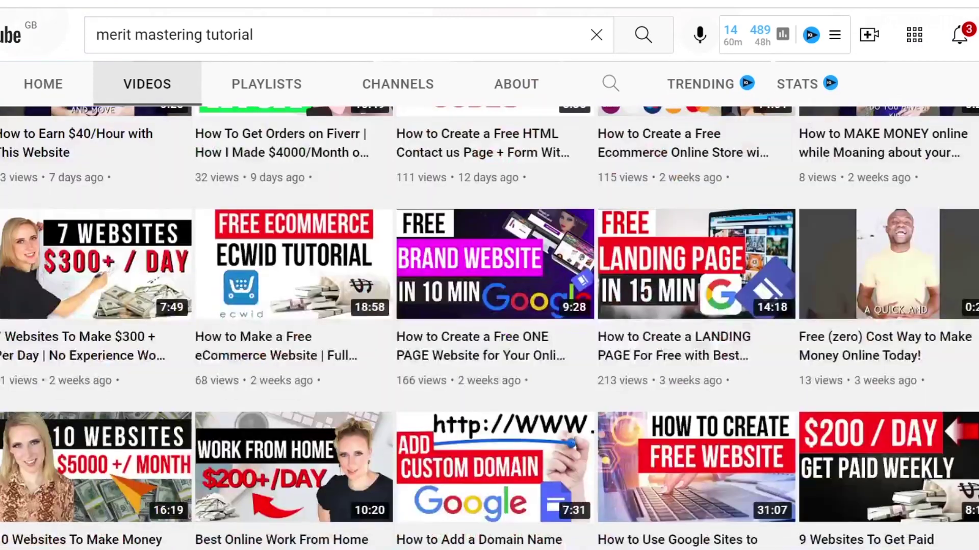
{"action": "scroll", "coordinate": [490, 326], "scroll_direction": "down", "scroll_amount": 6}
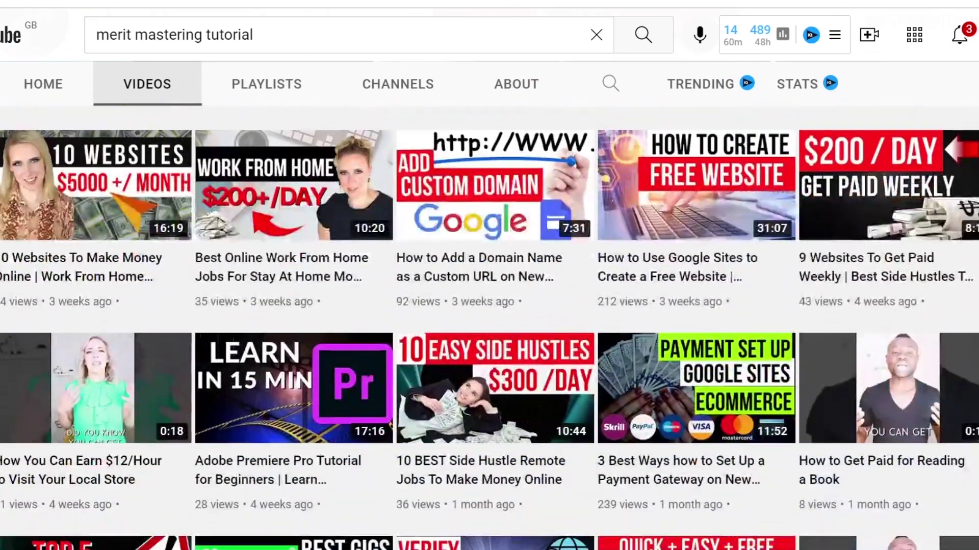
{"action": "scroll", "coordinate": [489, 326], "scroll_direction": "down", "scroll_amount": 3}
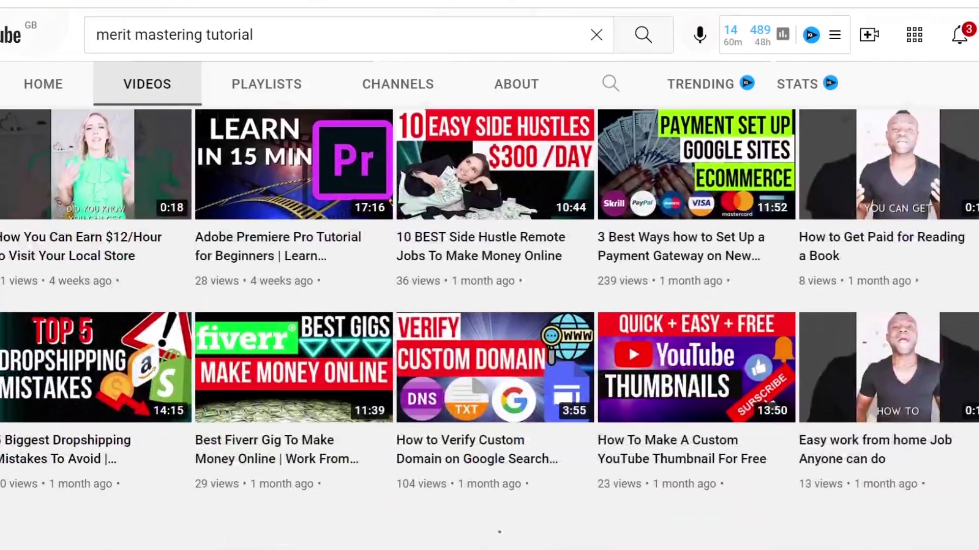
{"action": "scroll", "coordinate": [489, 326], "scroll_direction": "down", "scroll_amount": 2}
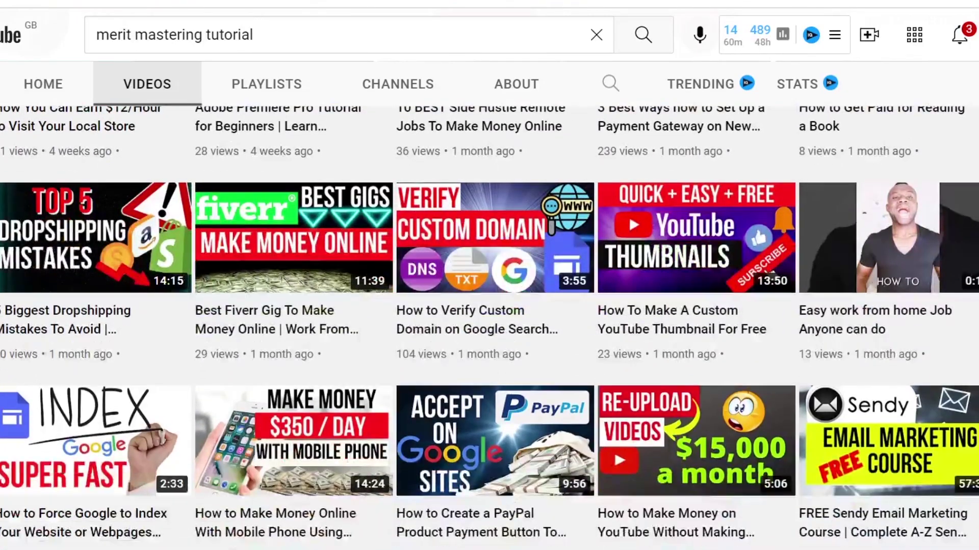
{"action": "scroll", "coordinate": [489, 326], "scroll_direction": "down", "scroll_amount": 5}
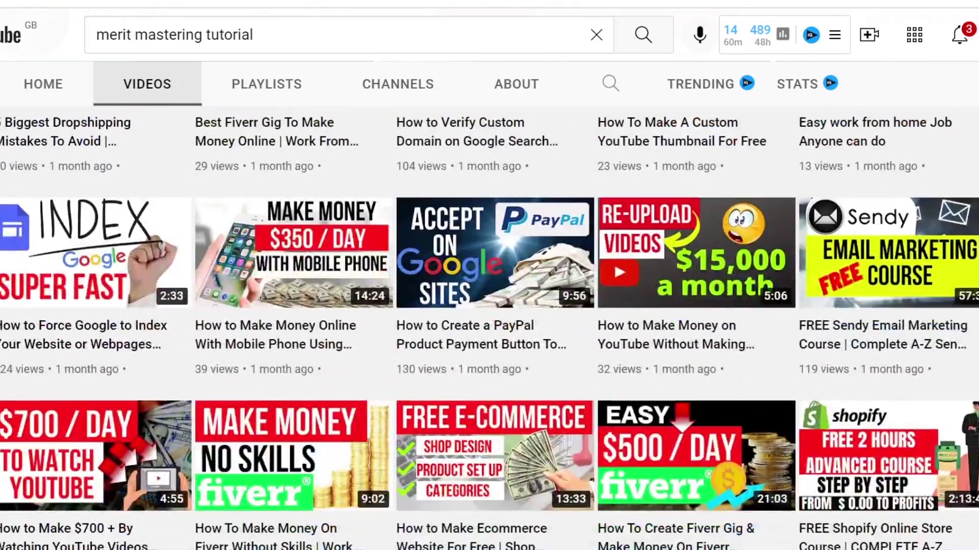
{"action": "scroll", "coordinate": [489, 326], "scroll_direction": "down", "scroll_amount": 5}
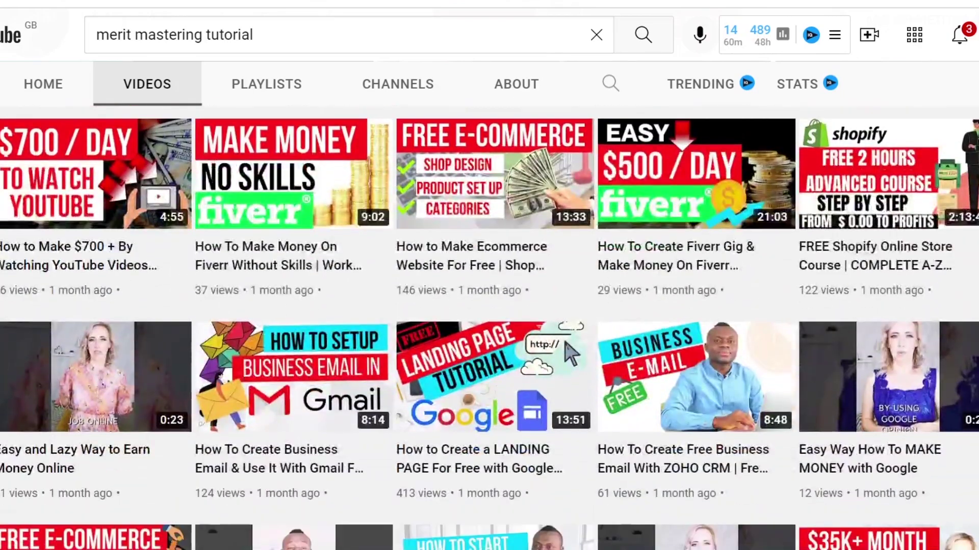
{"action": "scroll", "coordinate": [489, 326], "scroll_direction": "down", "scroll_amount": 5}
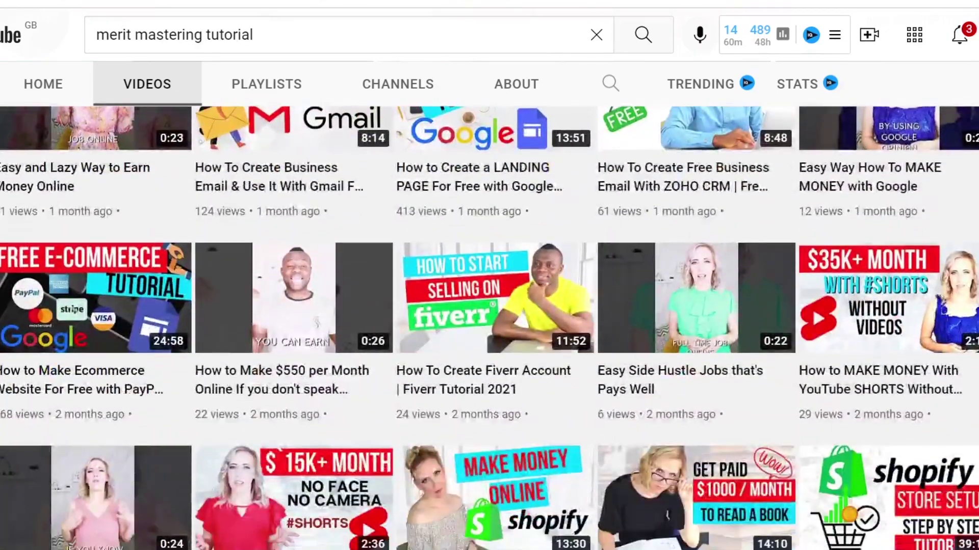
{"action": "scroll", "coordinate": [489, 326], "scroll_direction": "down", "scroll_amount": 5}
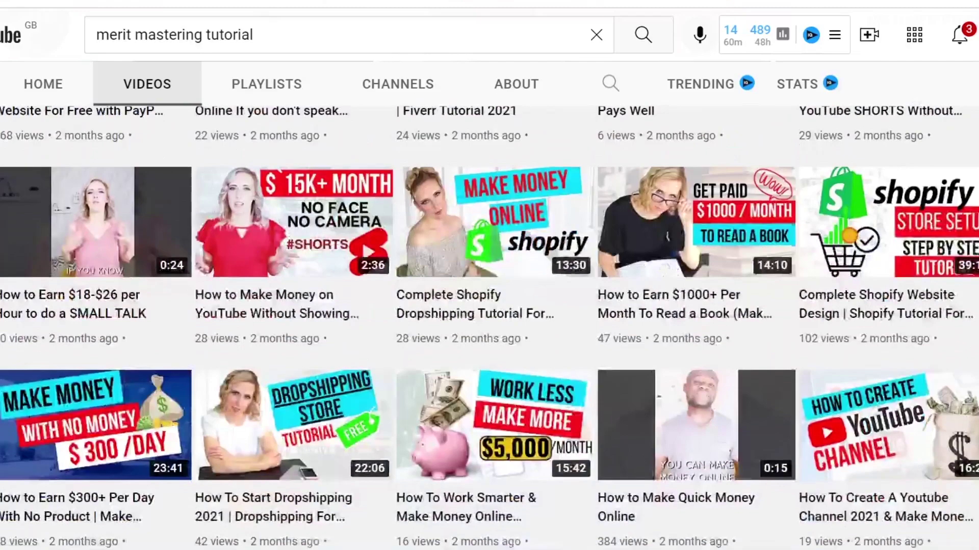
{"action": "scroll", "coordinate": [490, 326], "scroll_direction": "down", "scroll_amount": 2}
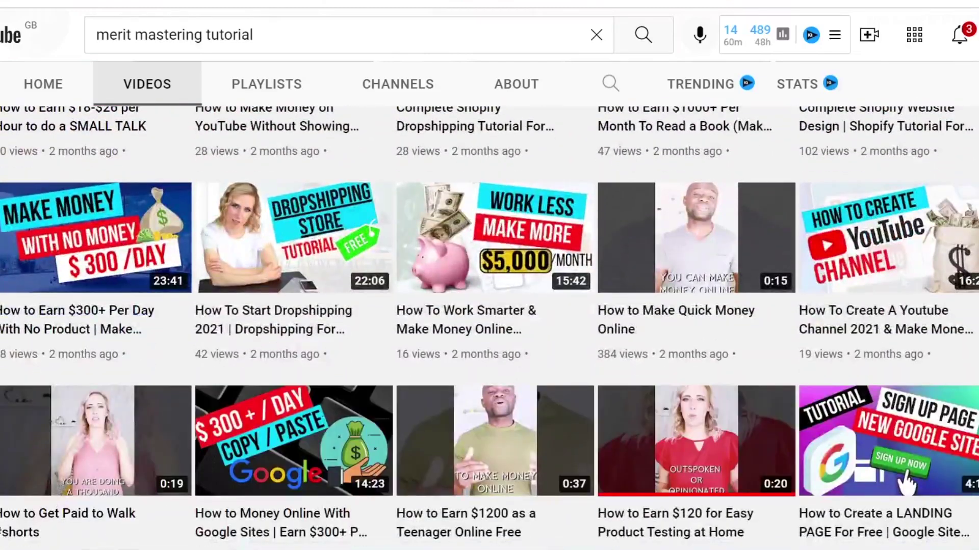
{"action": "scroll", "coordinate": [489, 326], "scroll_direction": "down", "scroll_amount": 4}
{"action": "scroll", "coordinate": [489, 326], "scroll_direction": "down", "scroll_amount": 5}
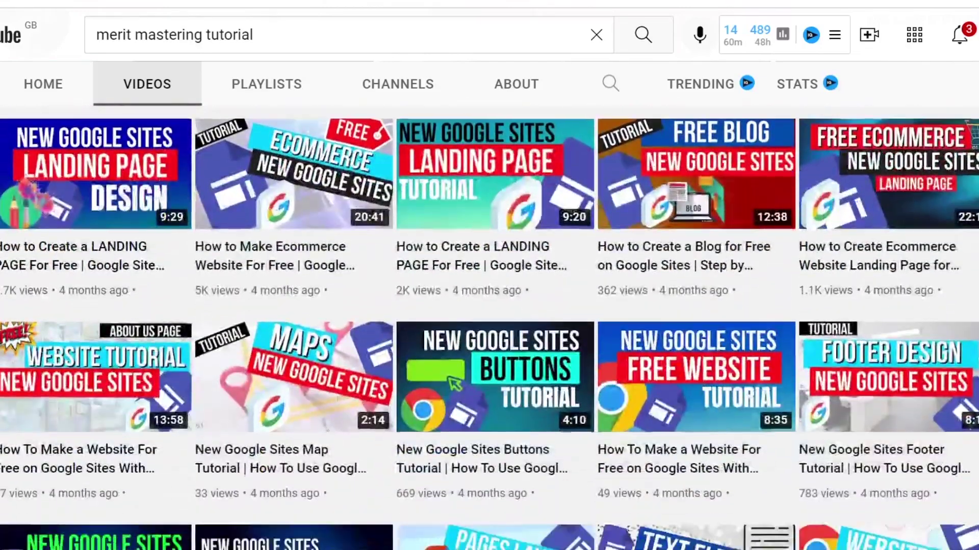
{"action": "scroll", "coordinate": [489, 326], "scroll_direction": "down", "scroll_amount": 2}
{"action": "scroll", "coordinate": [489, 326], "scroll_direction": "down", "scroll_amount": 2}
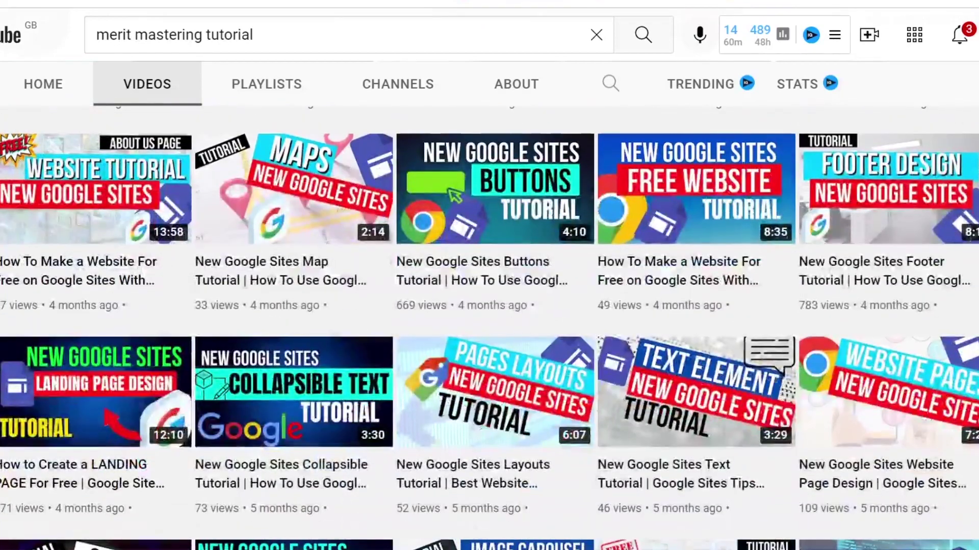
{"action": "scroll", "coordinate": [490, 326], "scroll_direction": "down", "scroll_amount": 2}
{"action": "scroll", "coordinate": [489, 326], "scroll_direction": "down", "scroll_amount": 4}
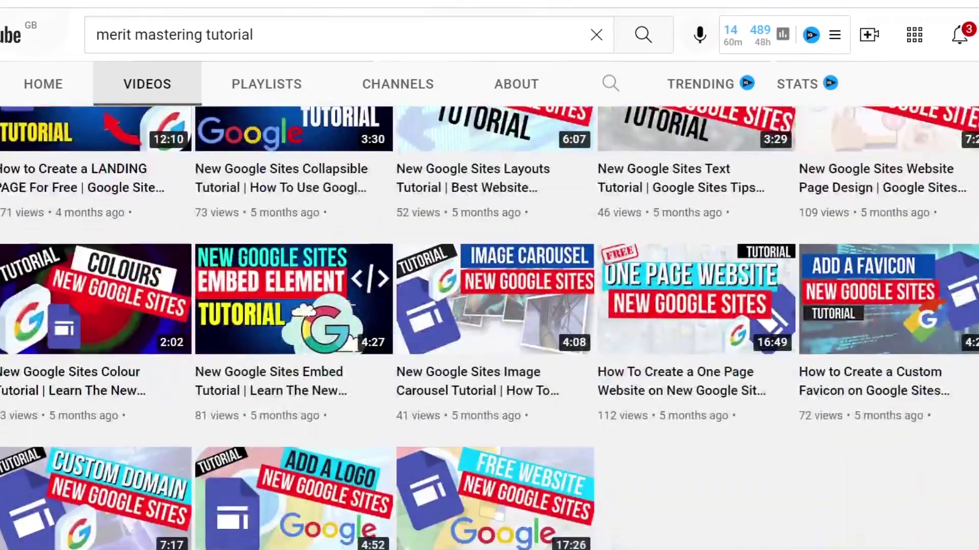
{"action": "scroll", "coordinate": [490, 326], "scroll_direction": "down", "scroll_amount": 2}
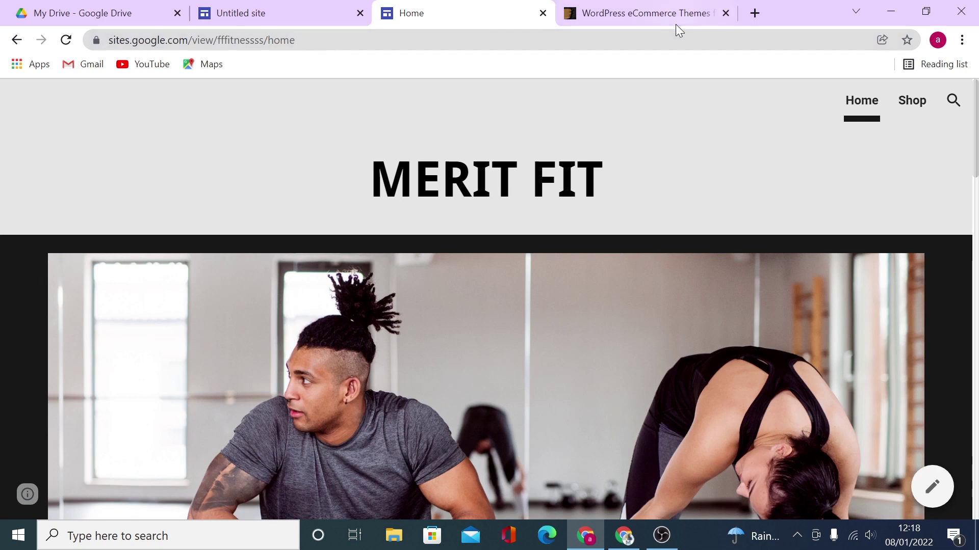
Browse ThemeForest's WordPress eCommerce themes sorted by price high to low, past Furnihaus, RAB, Quartz and ECOSHOP
{"action": "left_click", "coordinate": [666, 12]}
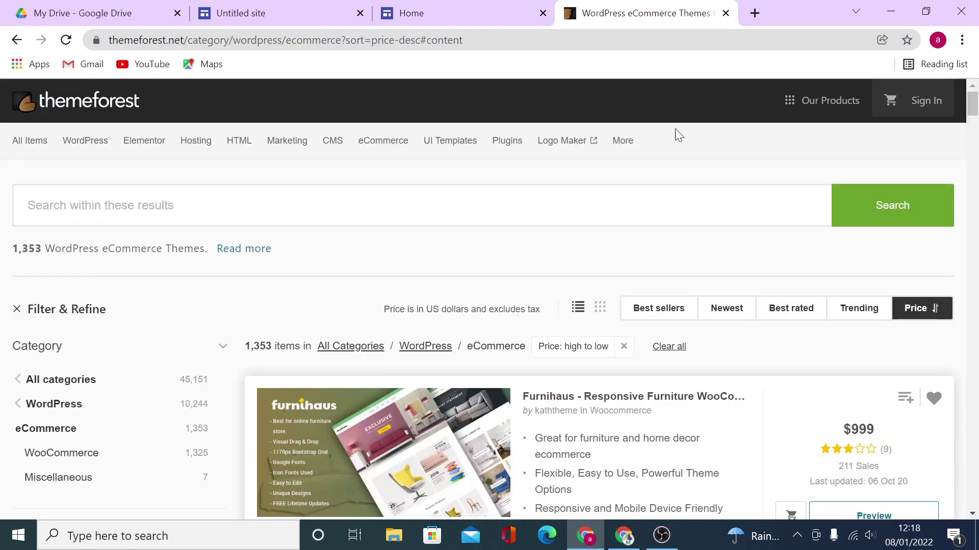
{"action": "scroll", "coordinate": [699, 218], "scroll_direction": "down", "scroll_amount": 2}
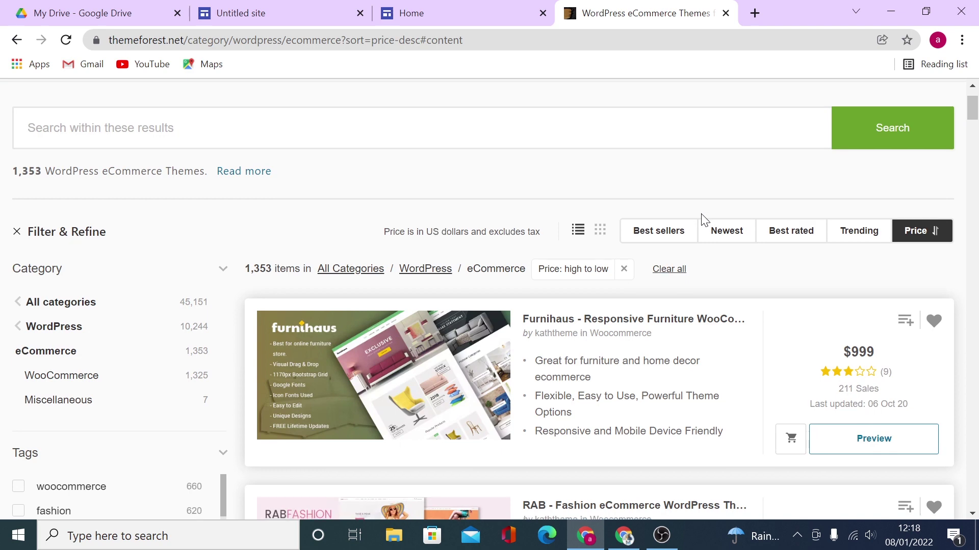
{"action": "scroll", "coordinate": [704, 219], "scroll_direction": "down", "scroll_amount": 1}
{"action": "scroll", "coordinate": [704, 220], "scroll_direction": "down", "scroll_amount": 4}
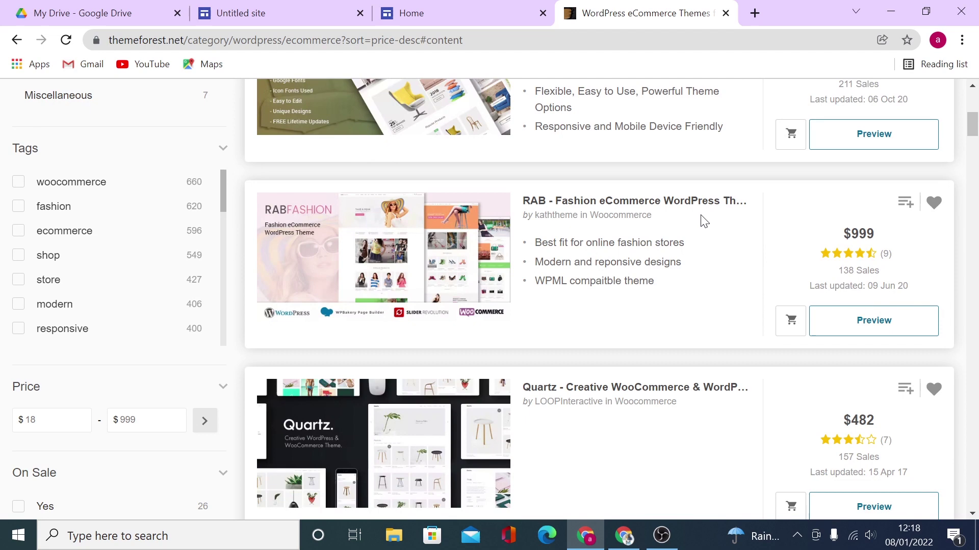
{"action": "scroll", "coordinate": [704, 221], "scroll_direction": "down", "scroll_amount": 4}
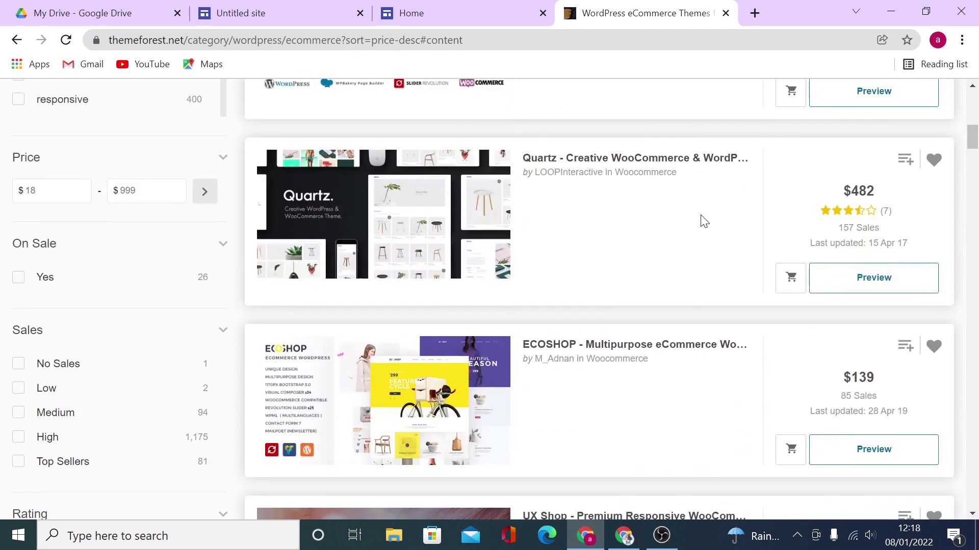
{"action": "scroll", "coordinate": [703, 221], "scroll_direction": "down", "scroll_amount": 1}
{"action": "scroll", "coordinate": [704, 221], "scroll_direction": "down", "scroll_amount": 3}
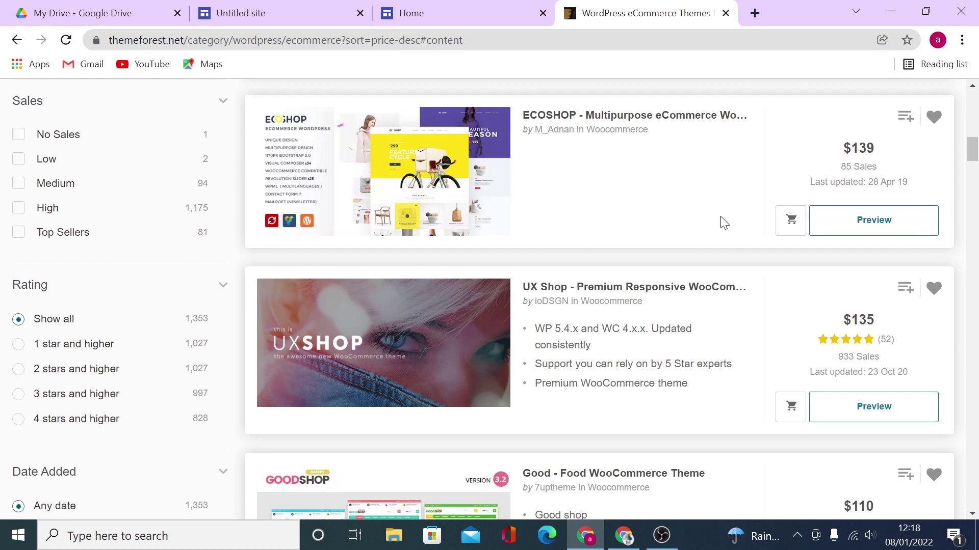
{"action": "scroll", "coordinate": [724, 222], "scroll_direction": "up", "scroll_amount": 11}
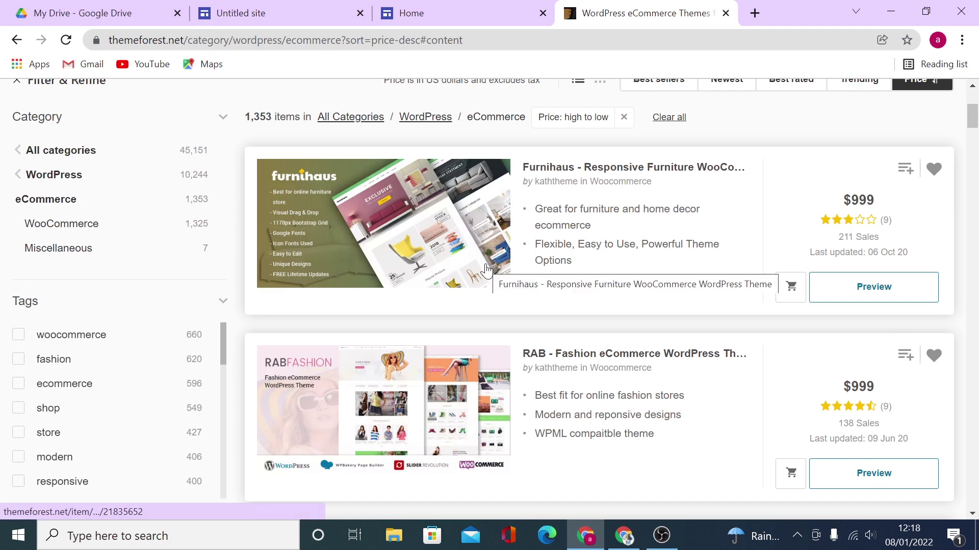
{"action": "scroll", "coordinate": [723, 344], "scroll_direction": "up", "scroll_amount": 3}
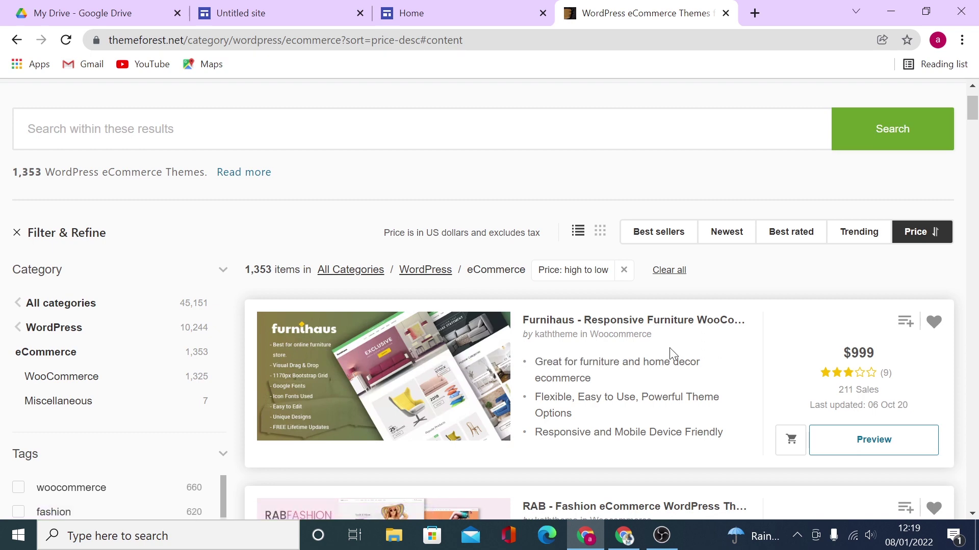
{"action": "scroll", "coordinate": [671, 352], "scroll_direction": "down", "scroll_amount": 3}
{"action": "scroll", "coordinate": [669, 350], "scroll_direction": "up", "scroll_amount": 2}
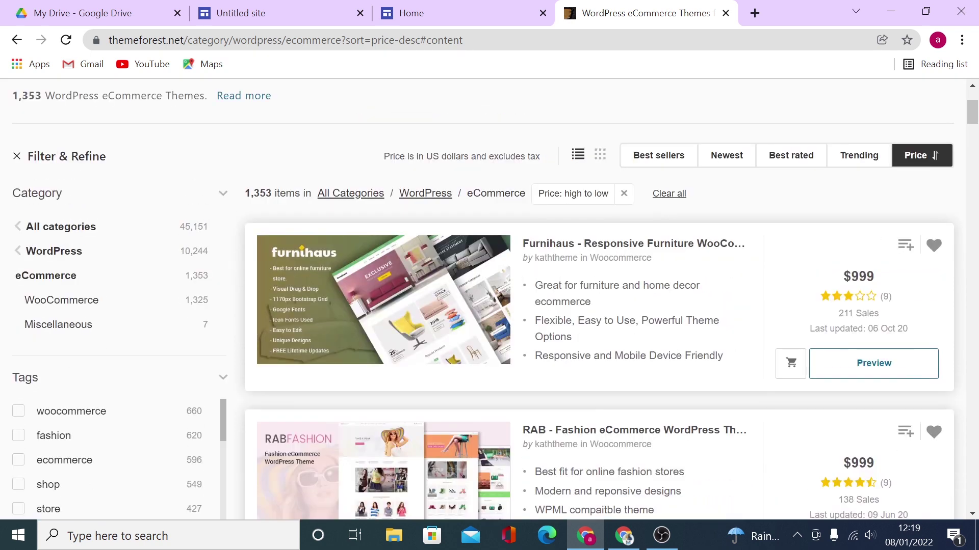
{"action": "scroll", "coordinate": [557, 243], "scroll_direction": "down", "scroll_amount": 3}
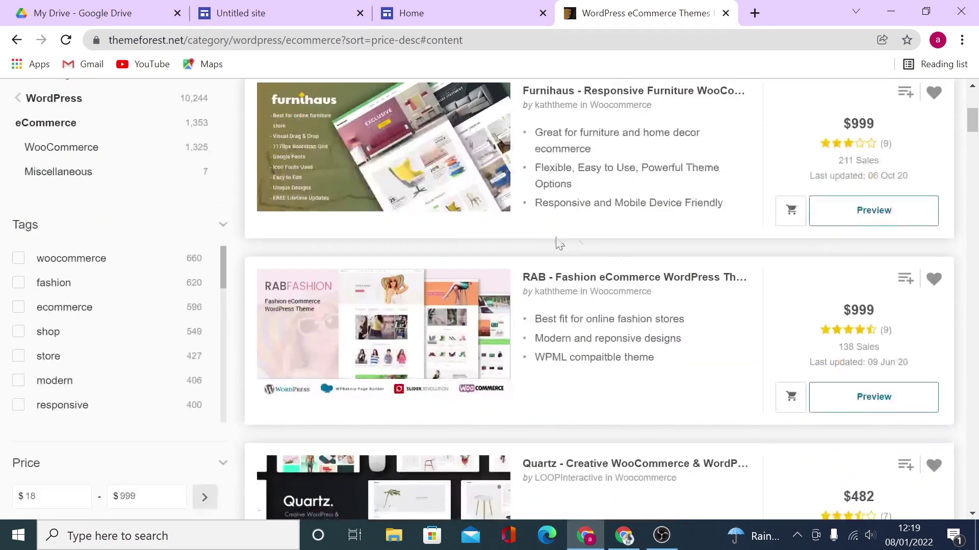
{"action": "scroll", "coordinate": [519, 425], "scroll_direction": "down", "scroll_amount": 2}
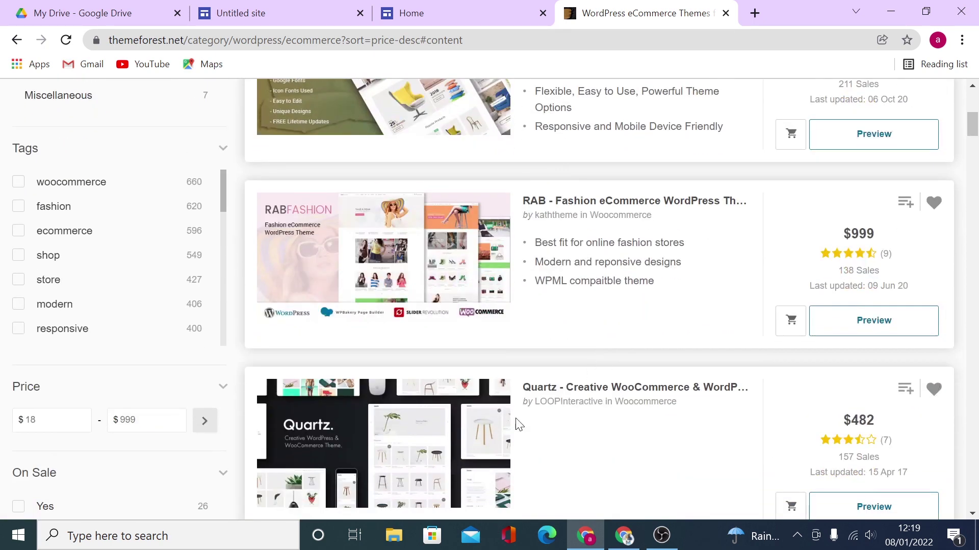
{"action": "scroll", "coordinate": [658, 286], "scroll_direction": "down", "scroll_amount": 4}
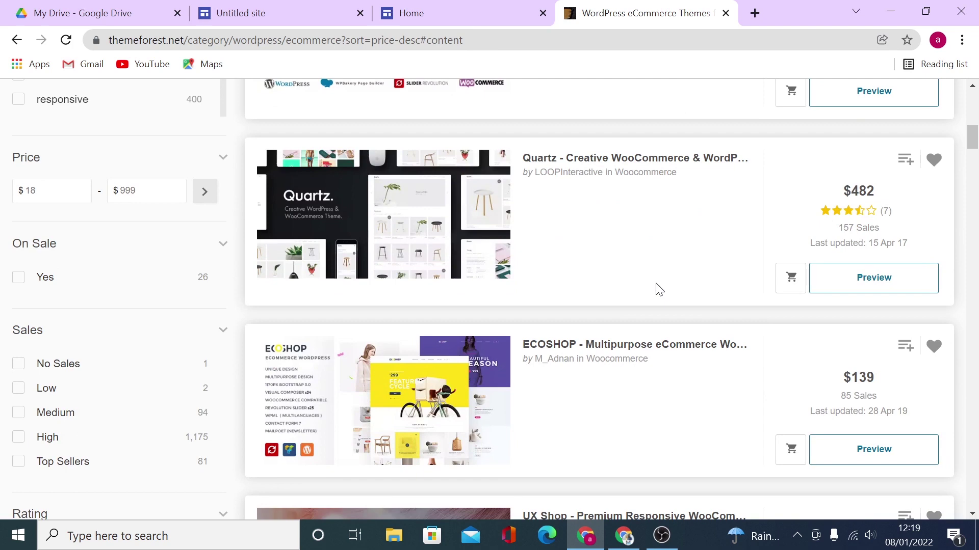
Start a blank site from sites.google.com/new and name it 'Free Ecommerce Store'
{"action": "left_click", "coordinate": [755, 13]}
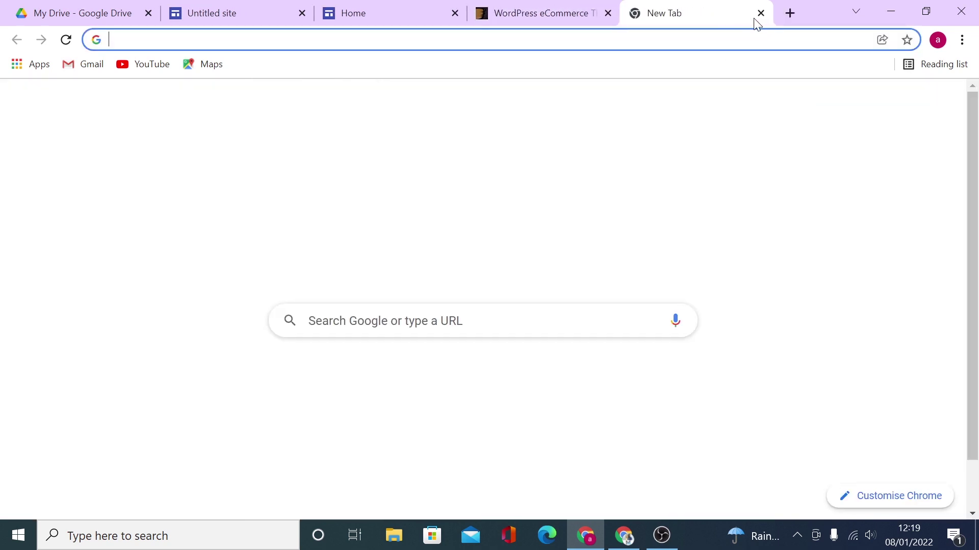
{"action": "left_click", "coordinate": [312, 388]}
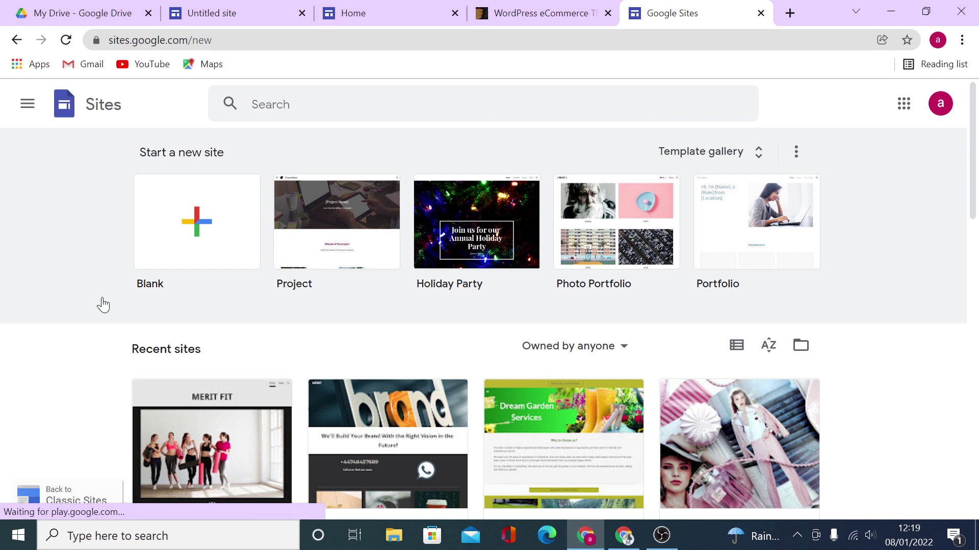
{"action": "left_click", "coordinate": [203, 210]}
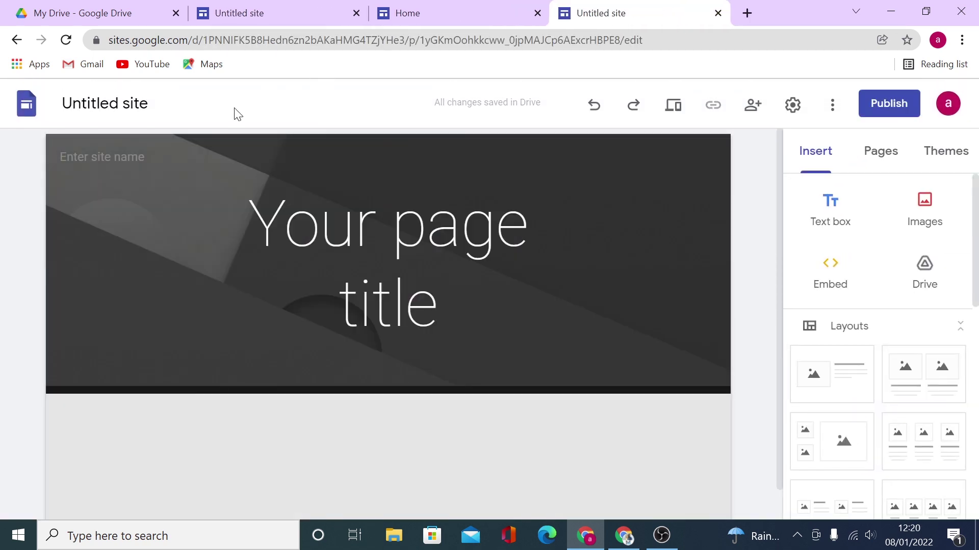
{"action": "left_click", "coordinate": [117, 104]}
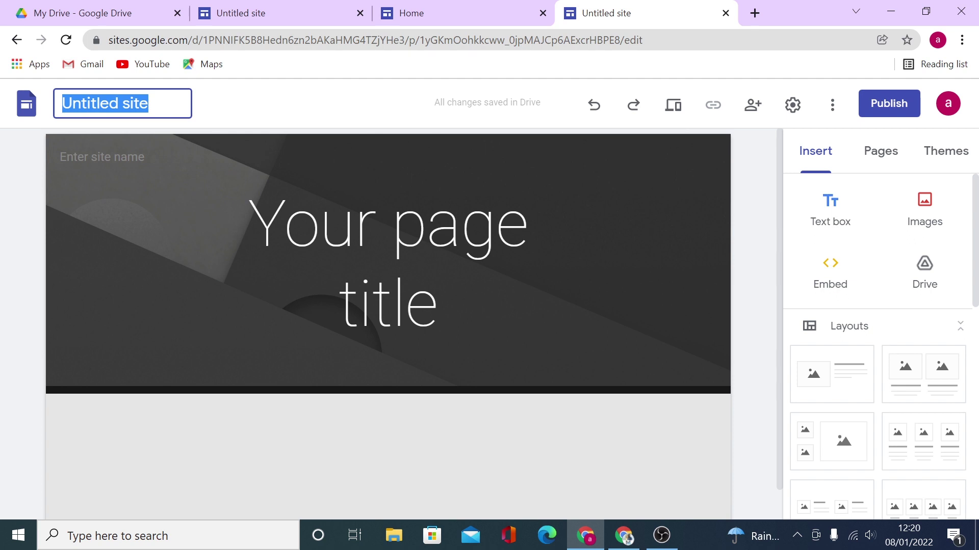
{"action": "type", "text": "Free Ecommerce Store"}
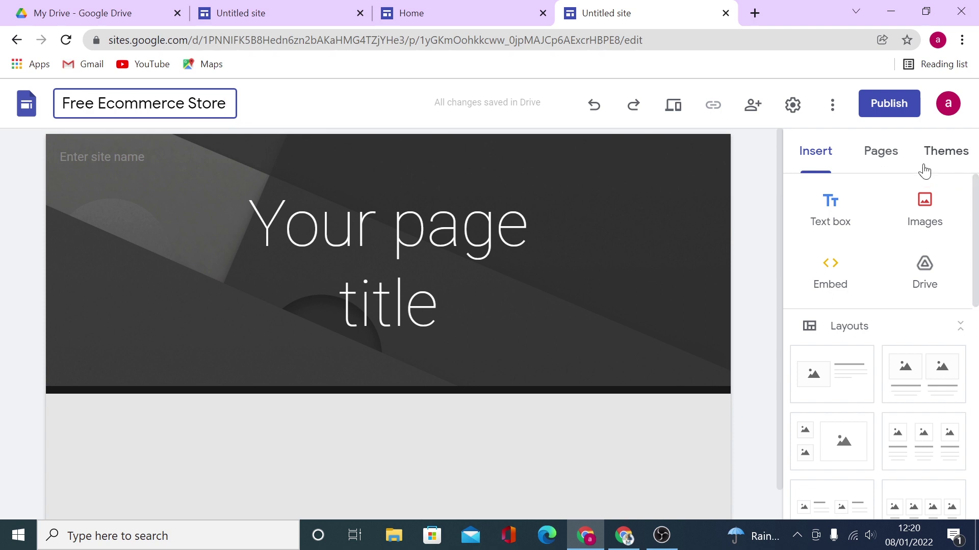
Give the Level theme a pasted custom hex colour and switch the header to Title only
{"action": "left_click", "coordinate": [935, 153]}
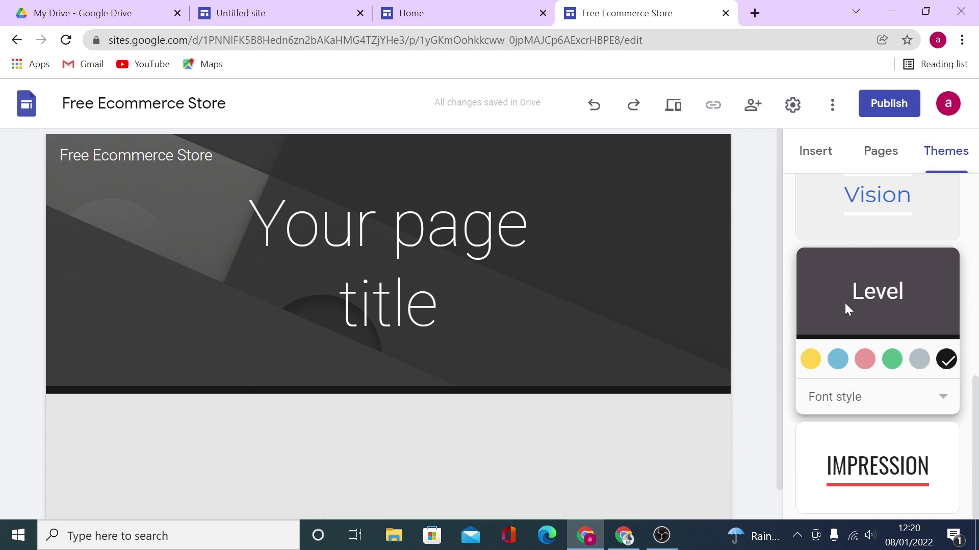
{"action": "left_click", "coordinate": [946, 359]}
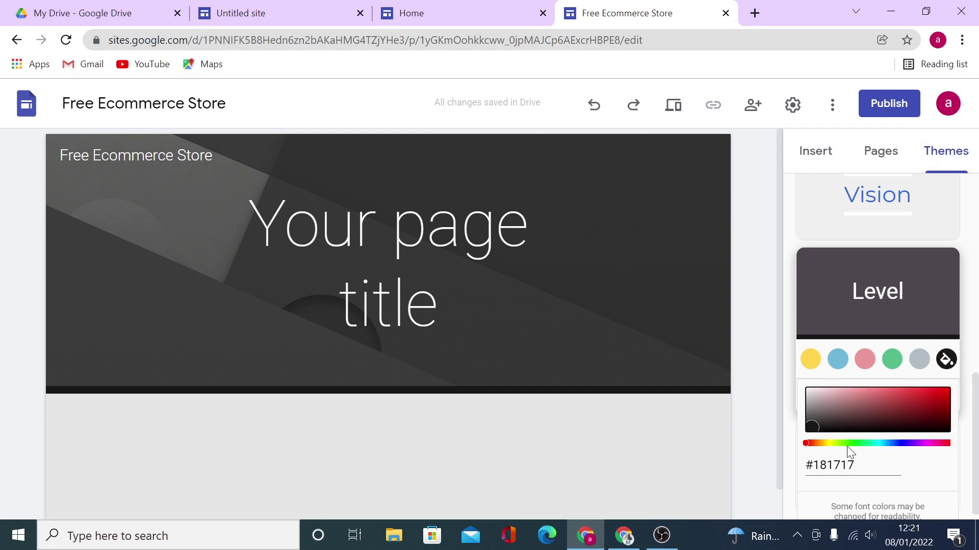
{"action": "triple_click", "coordinate": [830, 465]}
{"action": "key", "text": "ctrl+c"}
{"action": "right_click", "coordinate": [830, 466]}
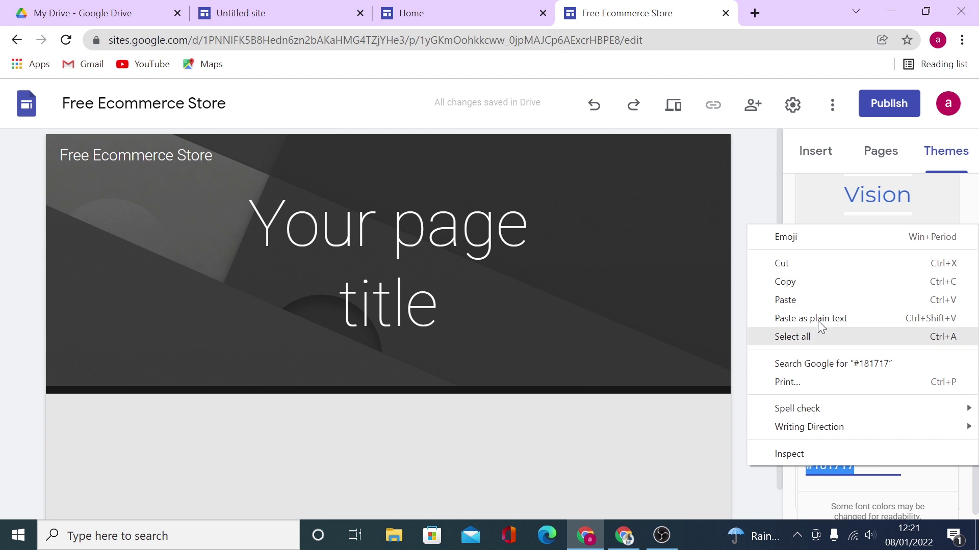
{"action": "left_click", "coordinate": [802, 299]}
{"action": "left_click", "coordinate": [797, 255]}
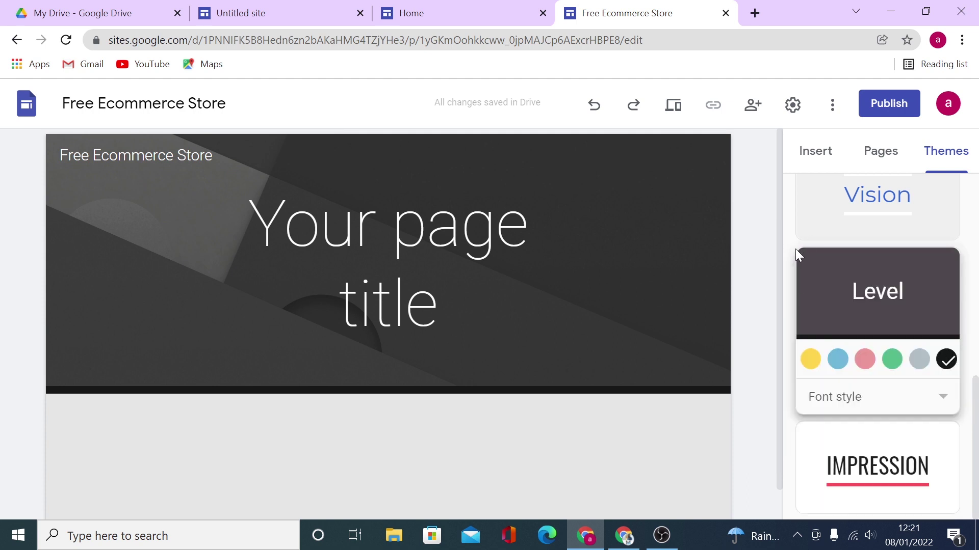
{"action": "left_click", "coordinate": [247, 371]}
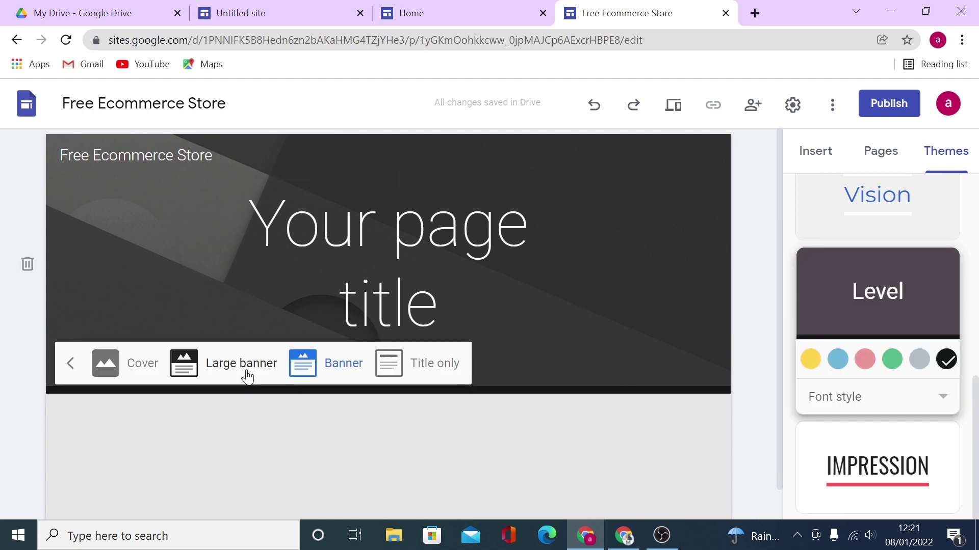
{"action": "left_click", "coordinate": [419, 365]}
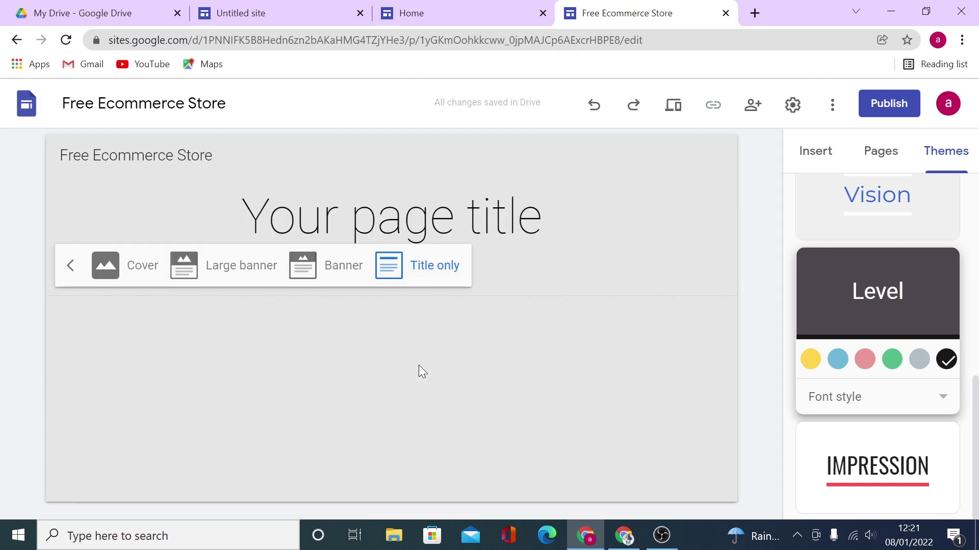
Replace the page title with 'MERIT FIT' and remove the empty line below it
{"action": "triple_click", "coordinate": [435, 220]}
{"action": "right_click", "coordinate": [436, 220]}
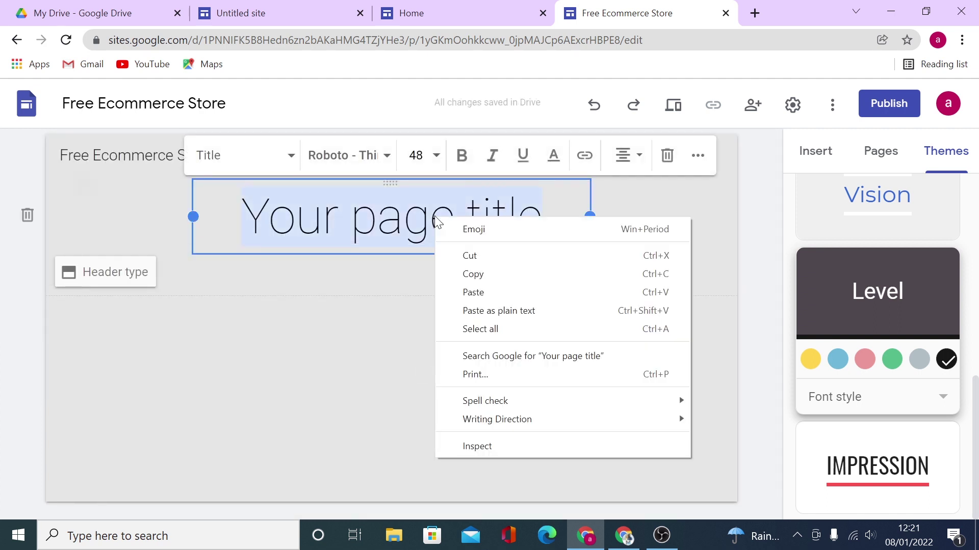
{"action": "left_click", "coordinate": [473, 292]}
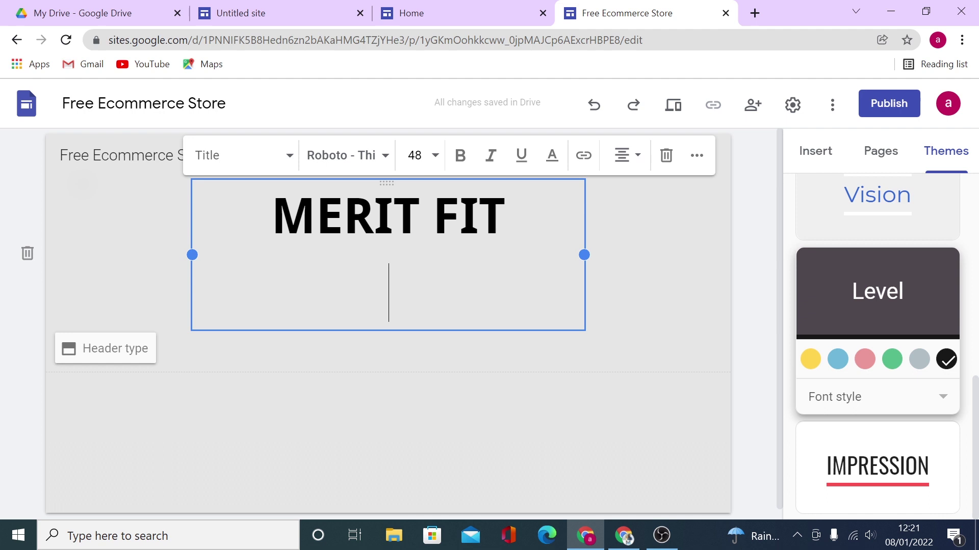
{"action": "key", "text": "ctrl+shift+l"}
{"action": "key", "text": "BackSpace"}
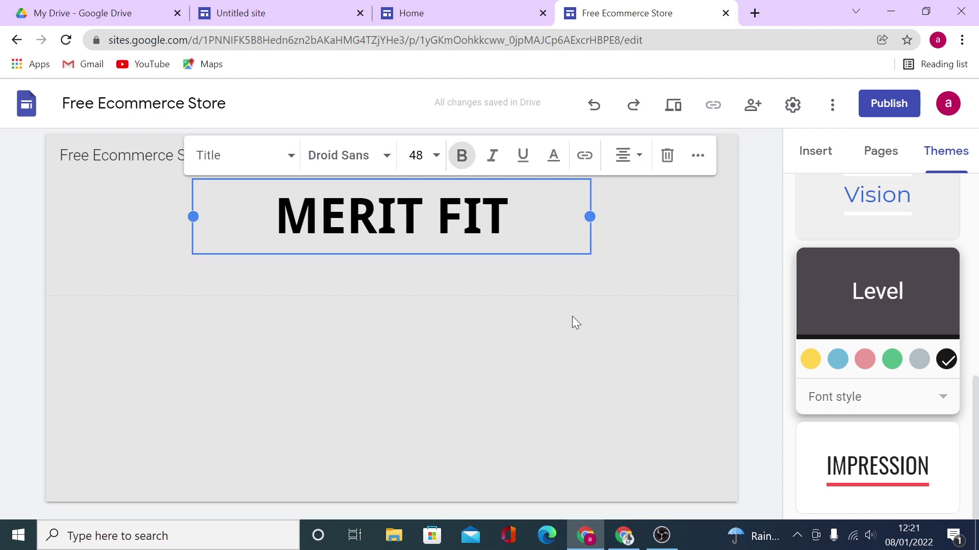
{"action": "left_click", "coordinate": [602, 333]}
Compare against the reference store's home page, then return to the site editor
{"action": "left_click", "coordinate": [600, 329]}
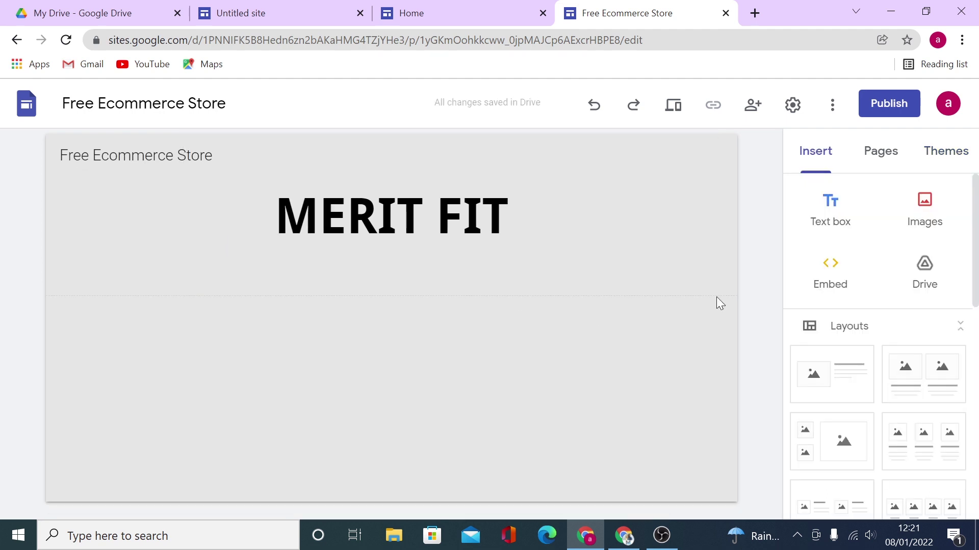
{"action": "left_click", "coordinate": [467, 21]}
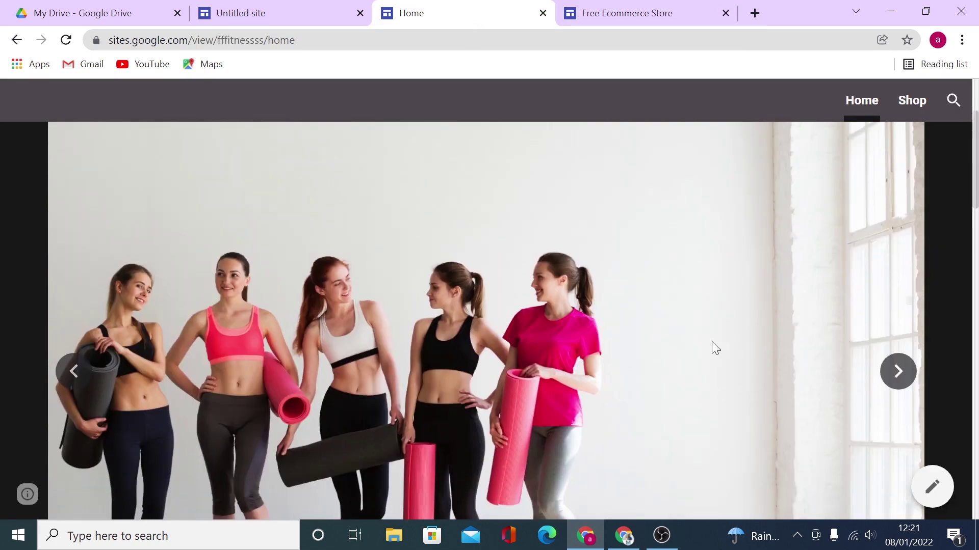
{"action": "key", "text": "ctrl+Tab"}
Insert an image carousel and upload three fitness photos from the merit fit folder
{"action": "scroll", "coordinate": [865, 380], "scroll_direction": "up", "scroll_amount": 5}
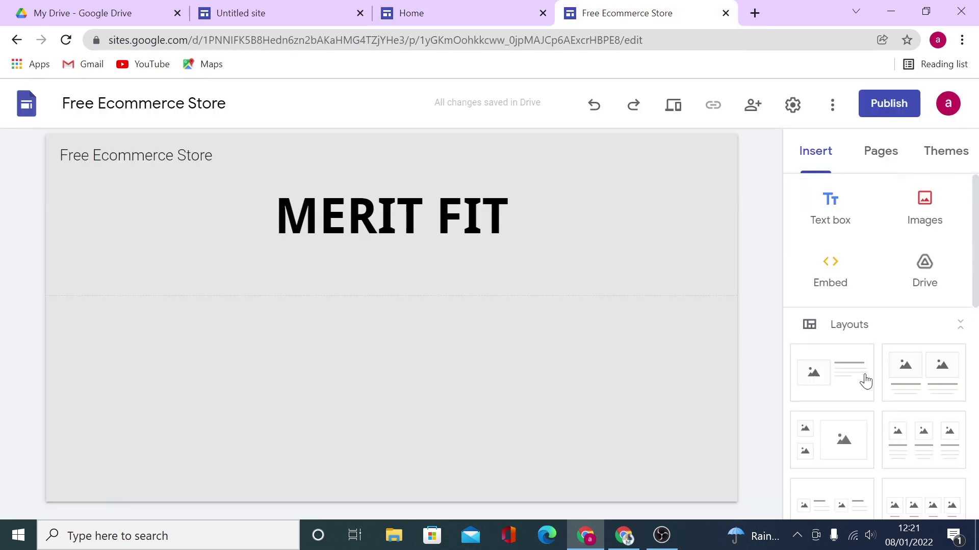
{"action": "left_click", "coordinate": [815, 150]}
{"action": "scroll", "coordinate": [897, 327], "scroll_direction": "down", "scroll_amount": 5}
{"action": "scroll", "coordinate": [873, 332], "scroll_direction": "up", "scroll_amount": 2}
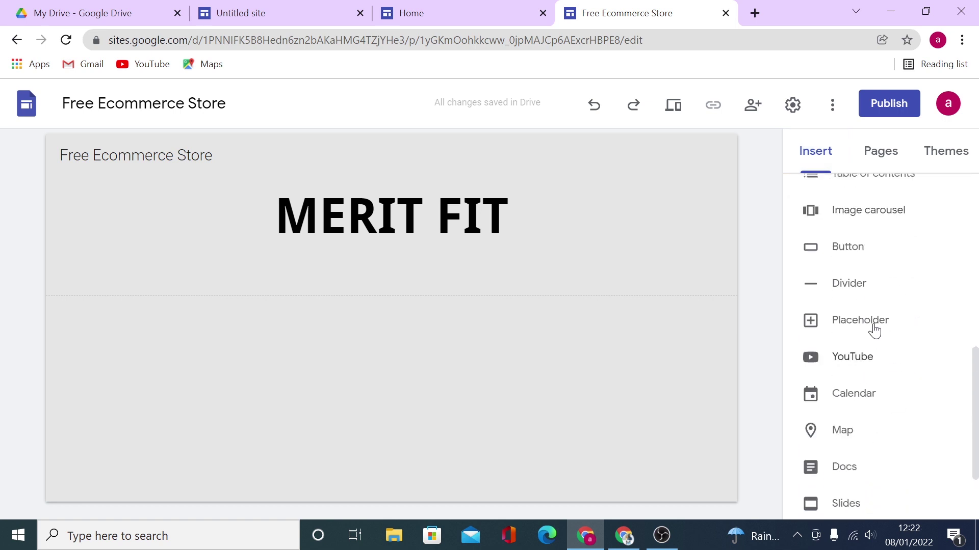
{"action": "left_click", "coordinate": [875, 270]}
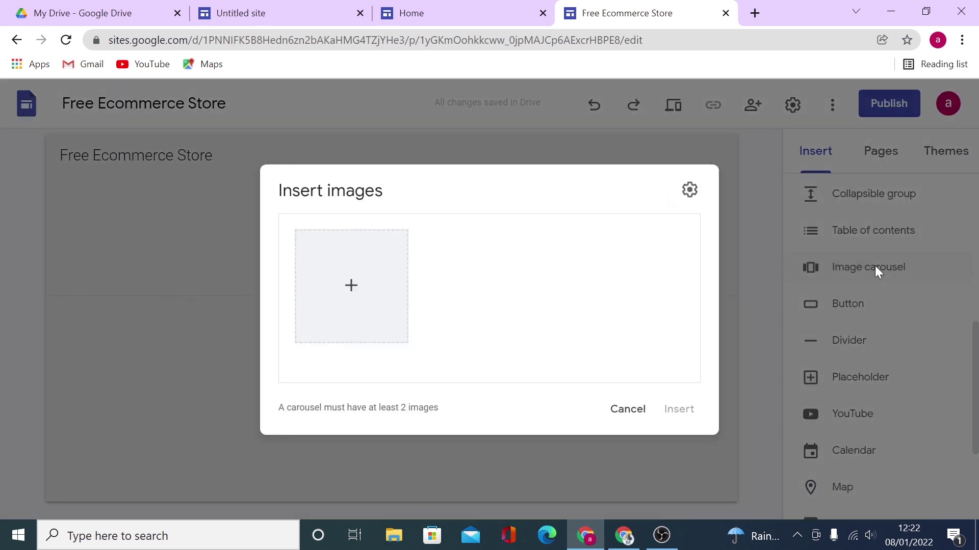
{"action": "left_click", "coordinate": [350, 285]}
{"action": "left_click", "coordinate": [392, 314]}
{"action": "left_click", "coordinate": [80, 160]}
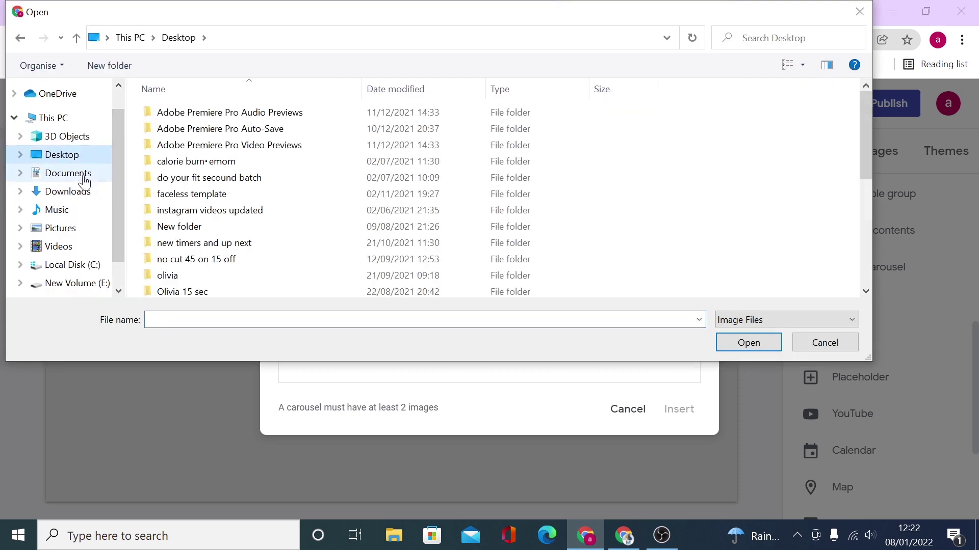
{"action": "left_click", "coordinate": [78, 173]}
{"action": "double_click", "coordinate": [204, 193]}
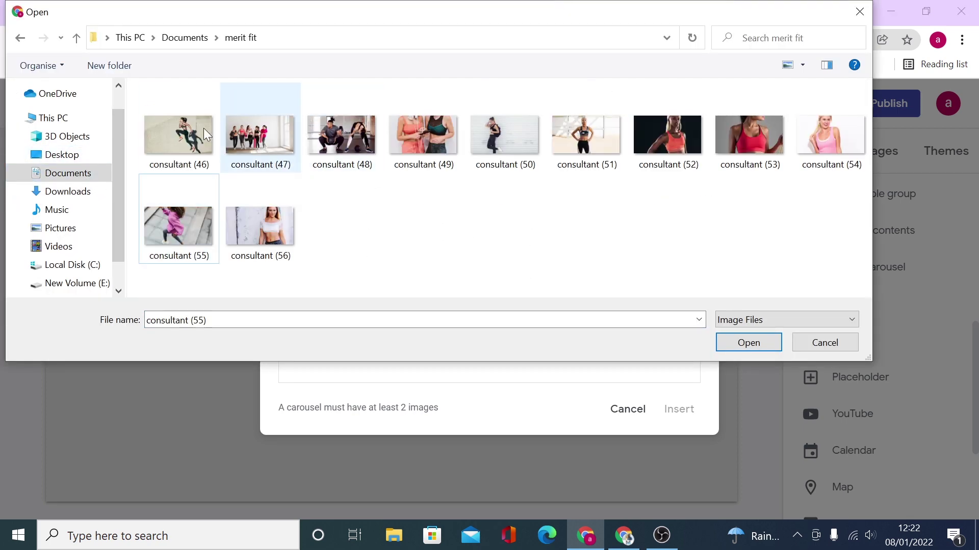
{"action": "left_click", "coordinate": [189, 143]}
{"action": "left_click", "coordinate": [264, 138], "text": "ctrl"}
{"action": "left_click", "coordinate": [352, 173], "text": "ctrl"}
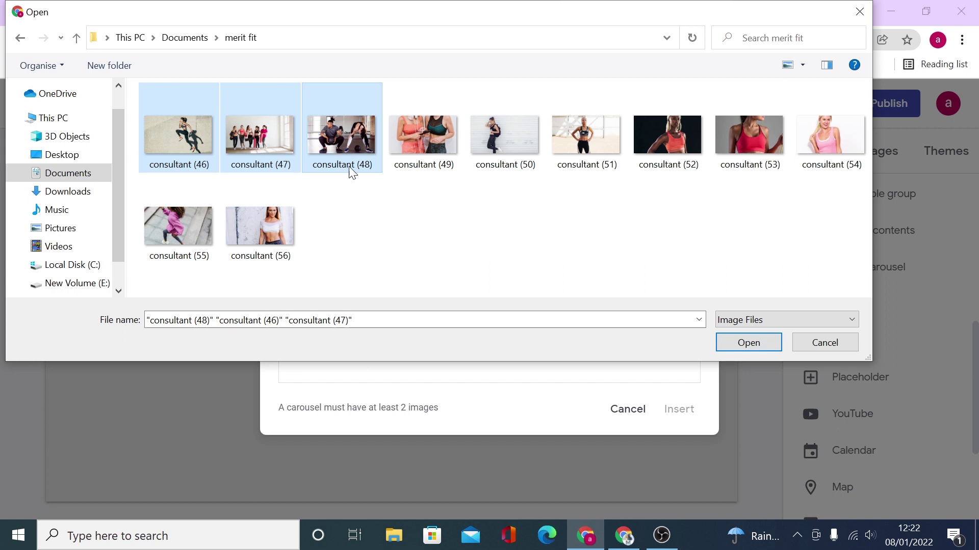
{"action": "left_click", "coordinate": [747, 343]}
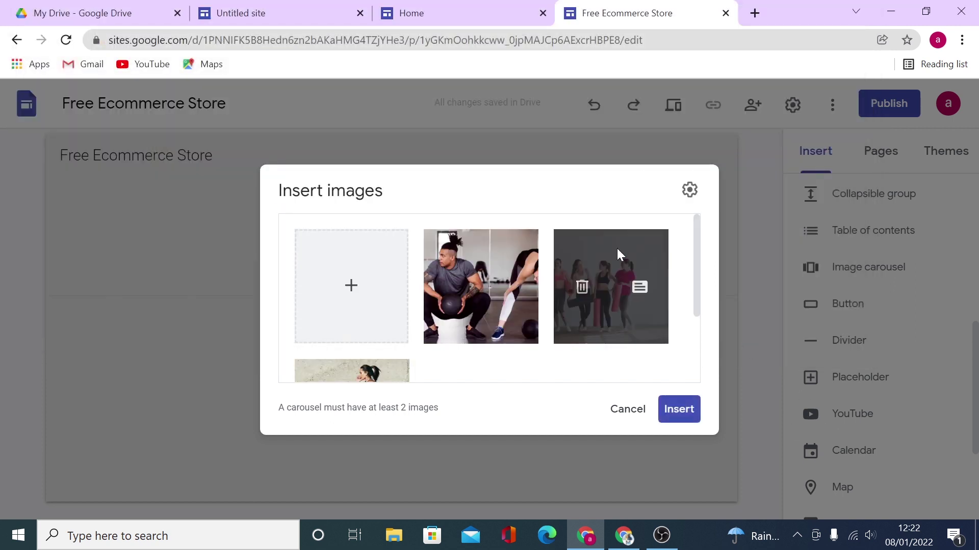
Set the carousel to auto-start with Fast transition speed and place it on the page
{"action": "left_click", "coordinate": [689, 190]}
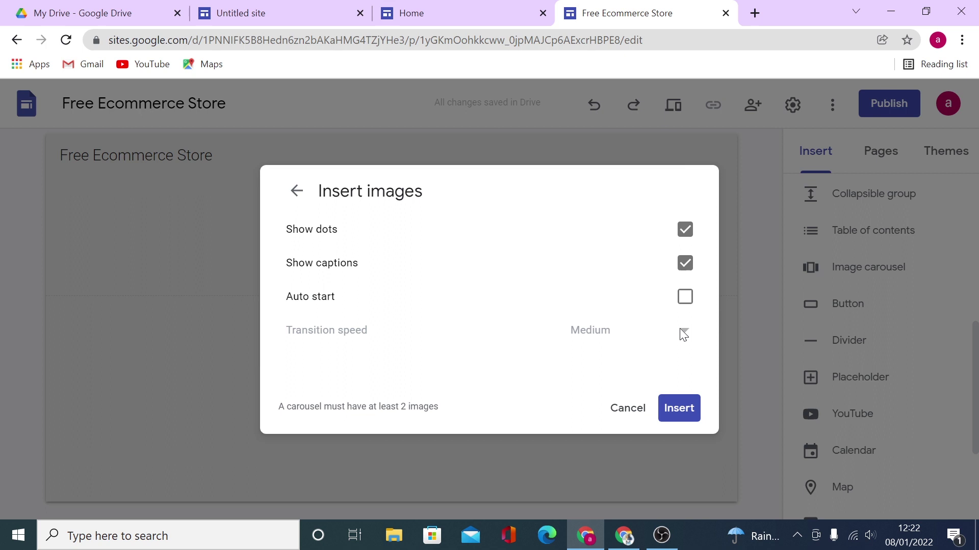
{"action": "left_click", "coordinate": [684, 300]}
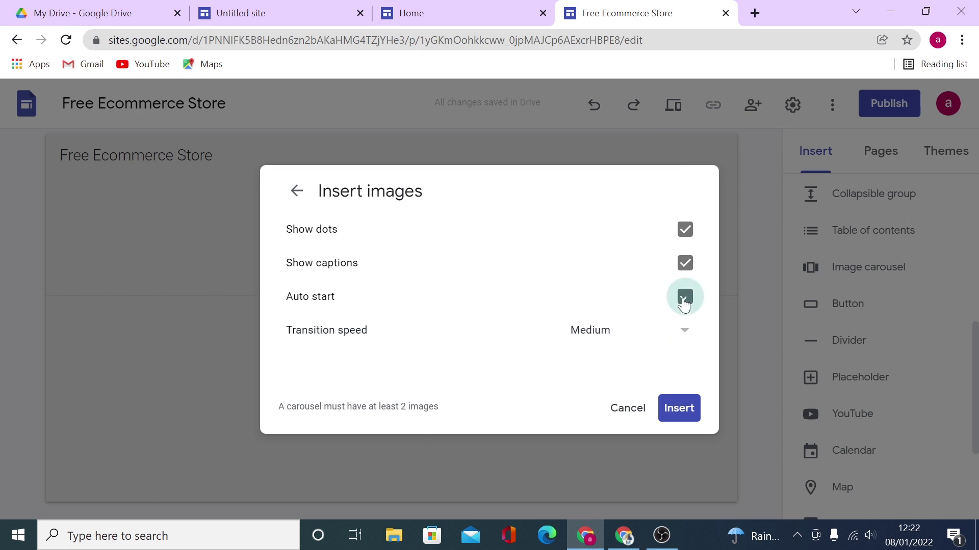
{"action": "left_click", "coordinate": [685, 332]}
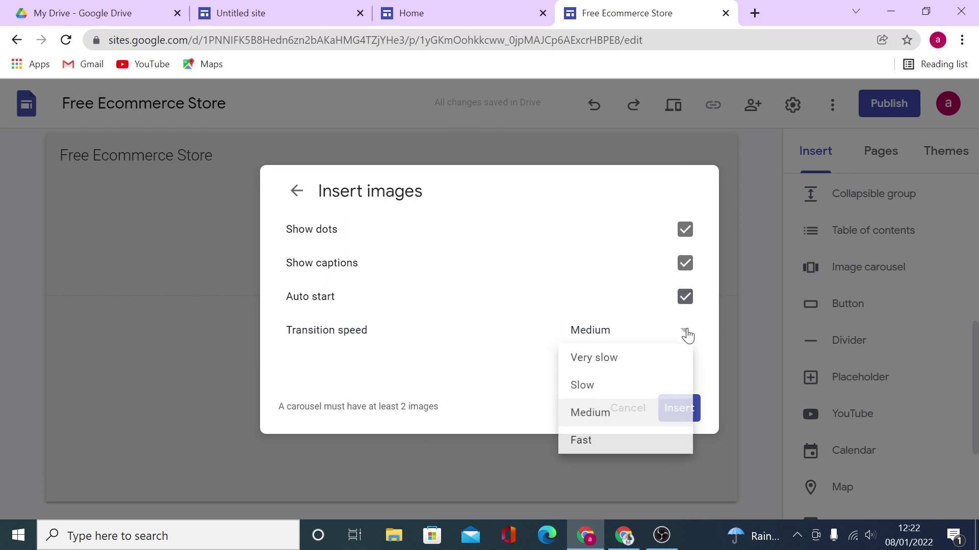
{"action": "left_click", "coordinate": [601, 441]}
{"action": "left_click", "coordinate": [681, 413]}
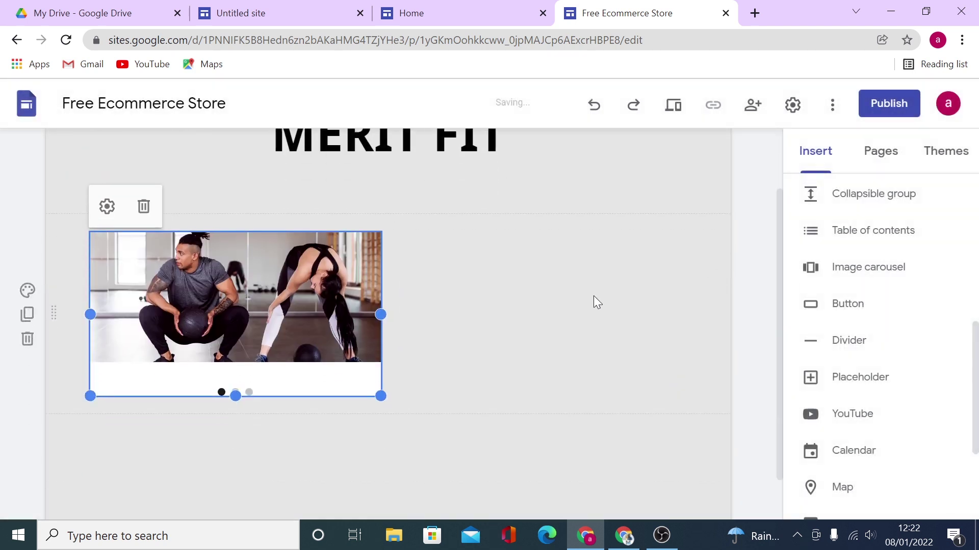
{"action": "left_click_drag", "start_coordinate": [385, 311], "coordinate": [724, 331]}
{"action": "left_click_drag", "start_coordinate": [390, 400], "coordinate": [387, 512]}
{"action": "scroll", "coordinate": [383, 369], "scroll_direction": "down", "scroll_amount": 3}
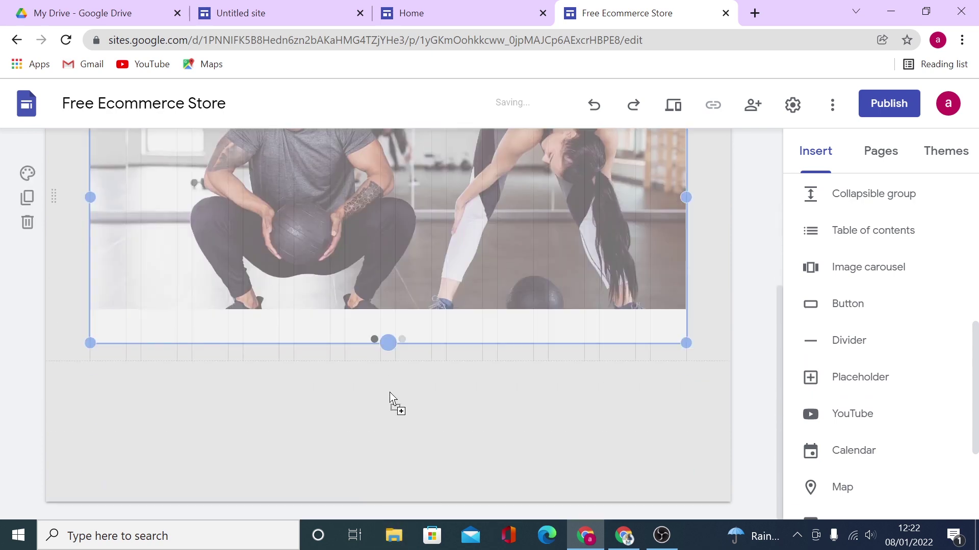
{"action": "left_click", "coordinate": [695, 422]}
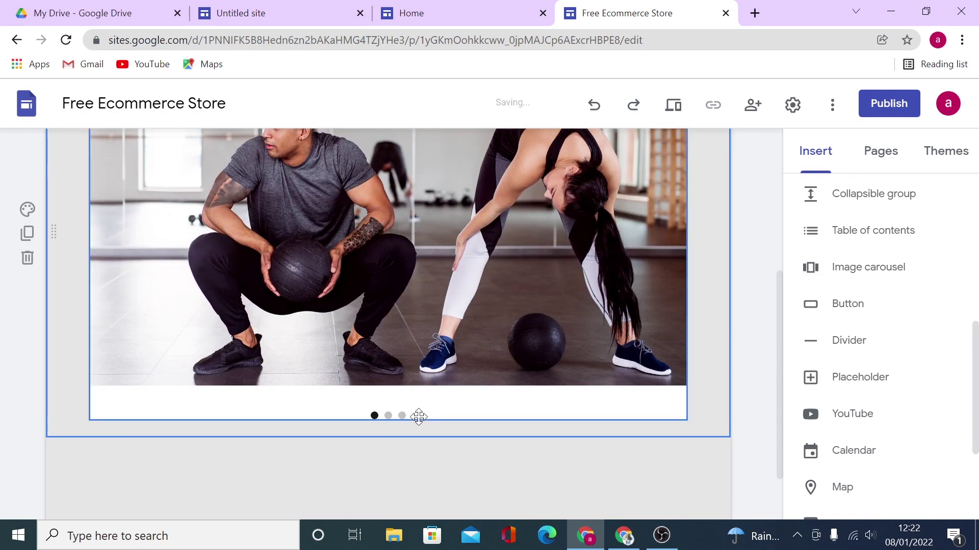
{"action": "left_click", "coordinate": [461, 15]}
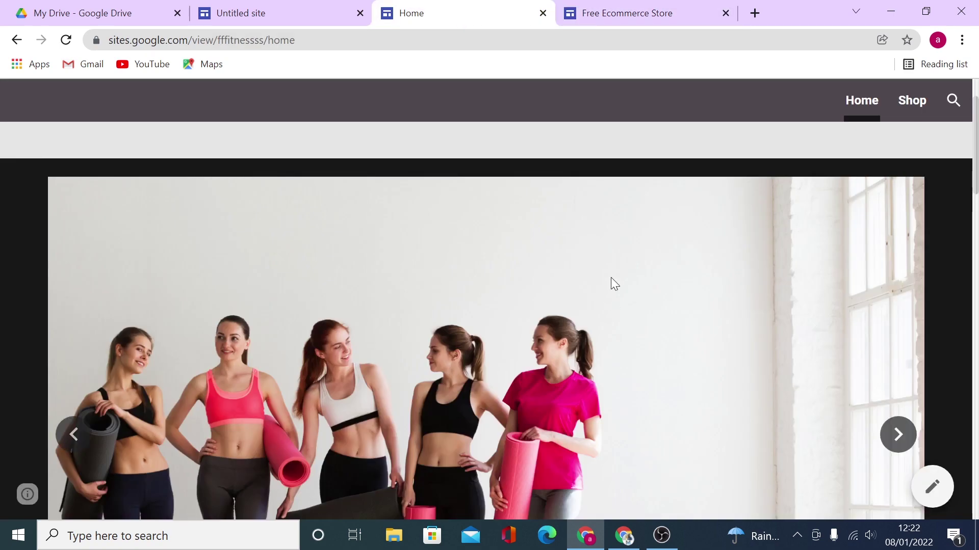
{"action": "scroll", "coordinate": [624, 254], "scroll_direction": "down", "scroll_amount": 10}
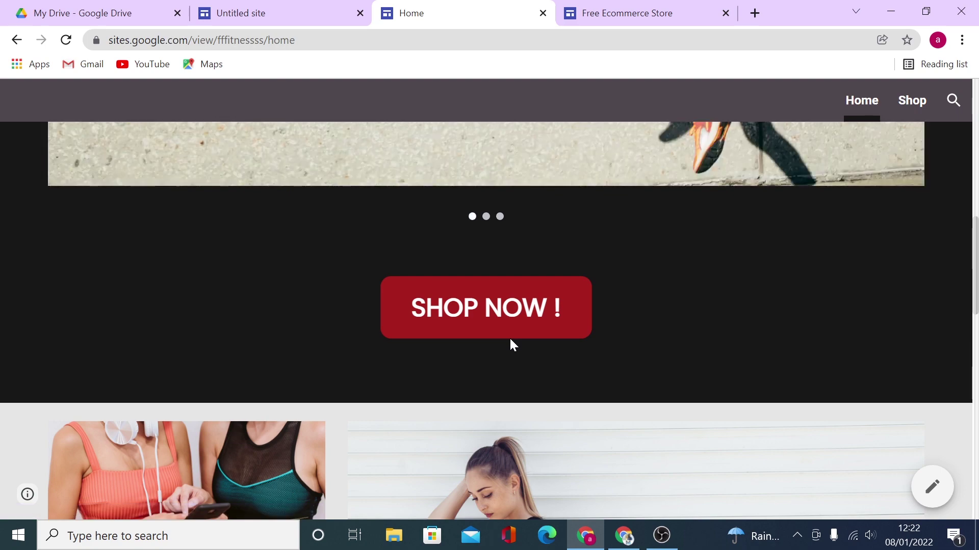
{"action": "key", "text": "ctrl+Tab"}
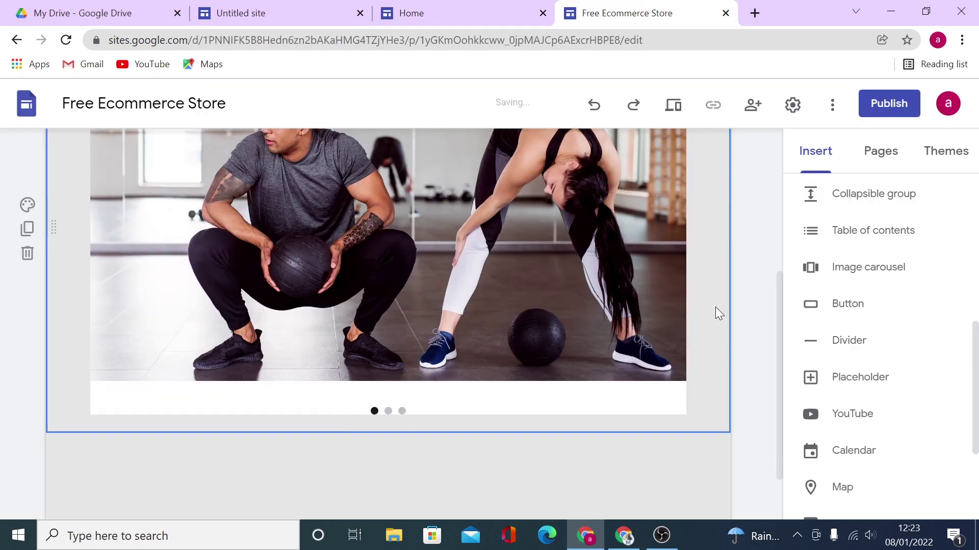
Embed the pasted SHOP NOW! button HTML code below the carousel
{"action": "scroll", "coordinate": [716, 309], "scroll_direction": "down", "scroll_amount": 1}
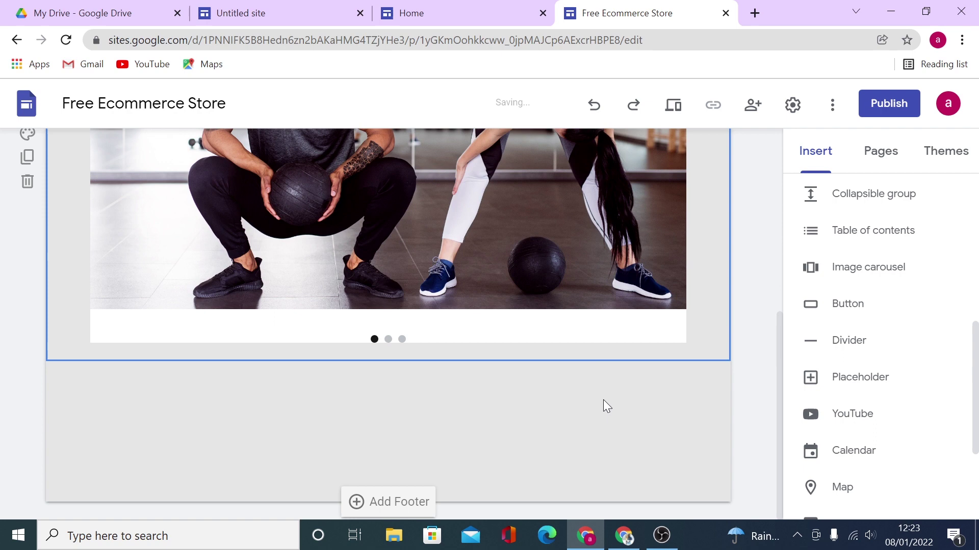
{"action": "double_click", "coordinate": [421, 410]}
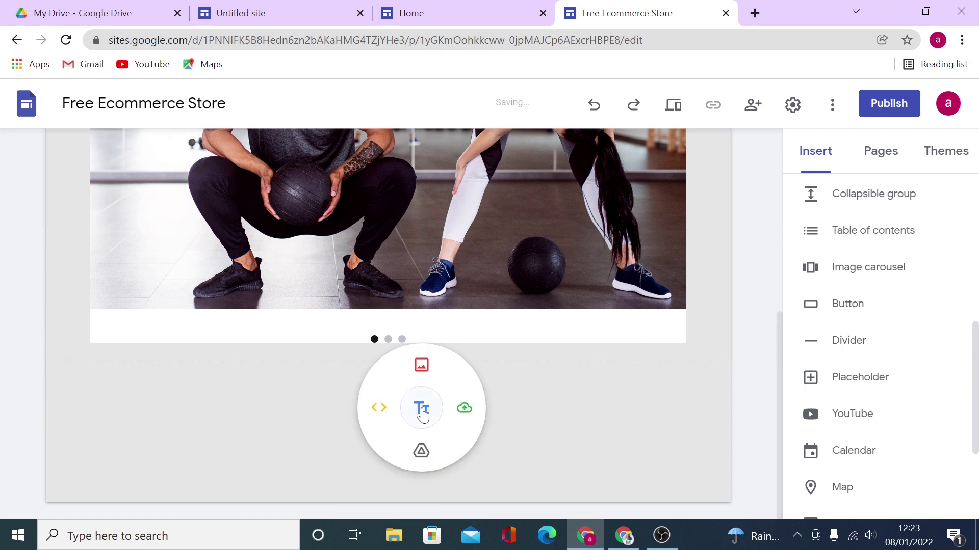
{"action": "left_click", "coordinate": [378, 407]}
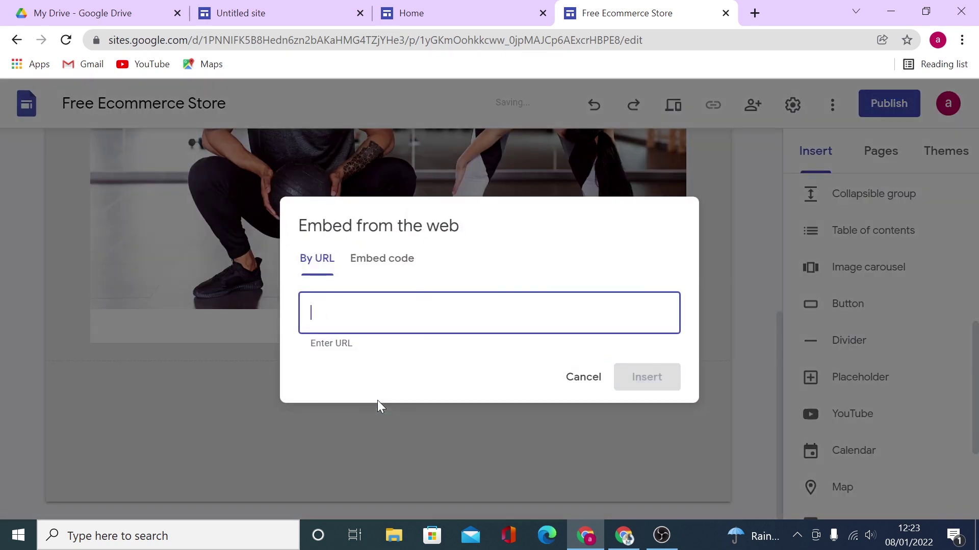
{"action": "left_click", "coordinate": [407, 262]}
{"action": "right_click", "coordinate": [435, 280]}
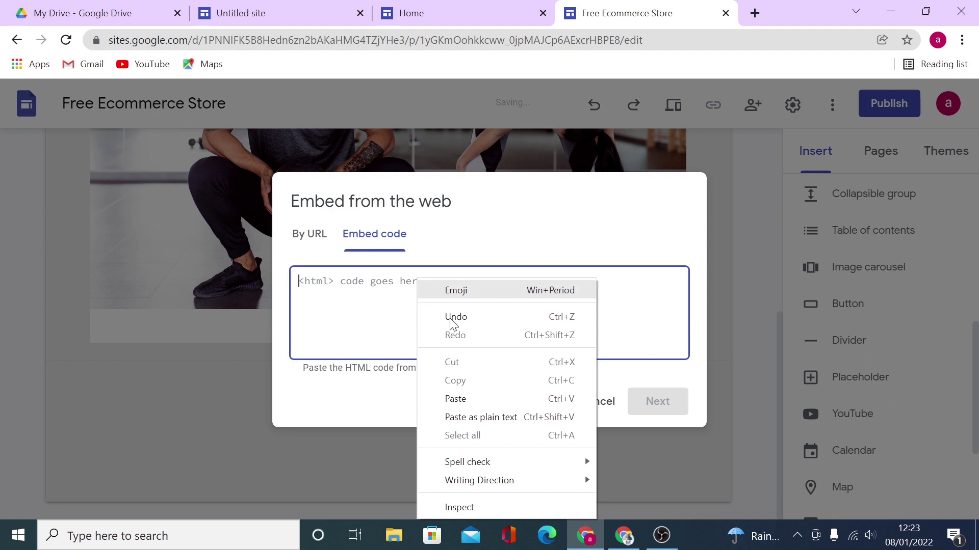
{"action": "left_click", "coordinate": [478, 402]}
{"action": "left_click", "coordinate": [674, 408]}
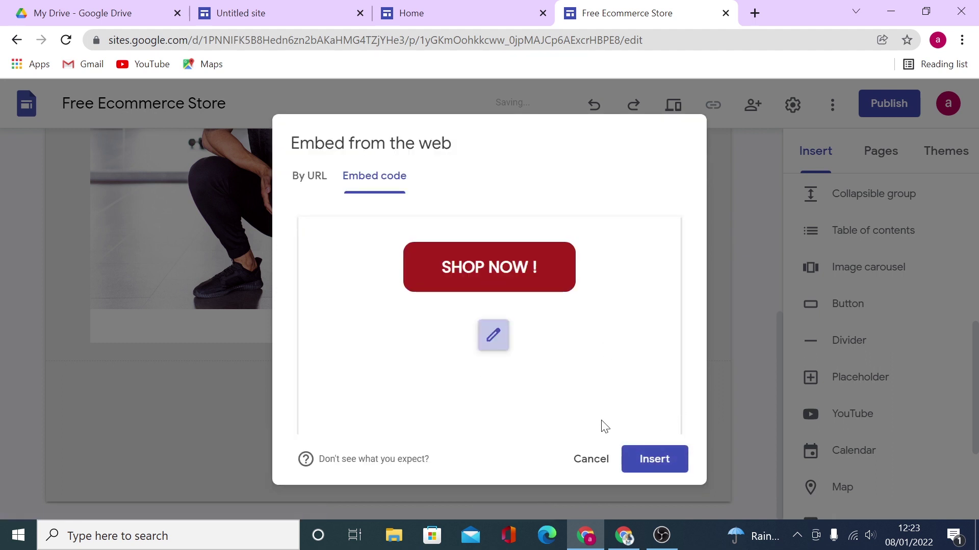
{"action": "left_click", "coordinate": [666, 463]}
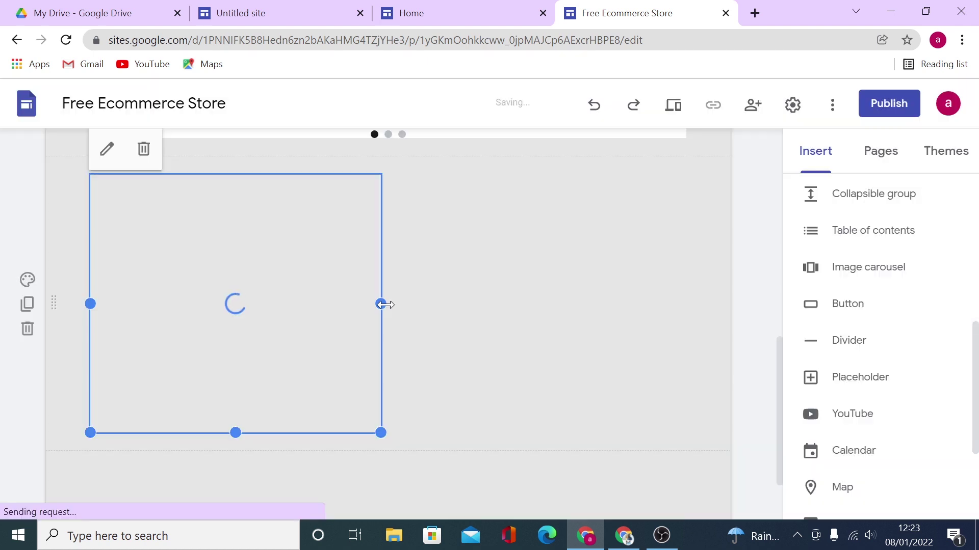
Widen the button embed to the full content width and reduce its height
{"action": "left_click_drag", "start_coordinate": [385, 305], "coordinate": [567, 304]}
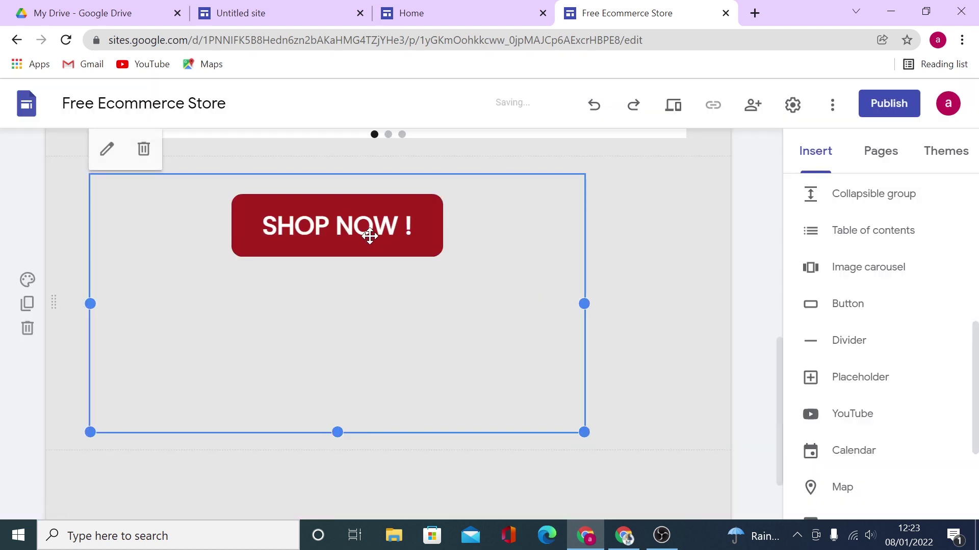
{"action": "left_click_drag", "start_coordinate": [370, 236], "coordinate": [374, 198]}
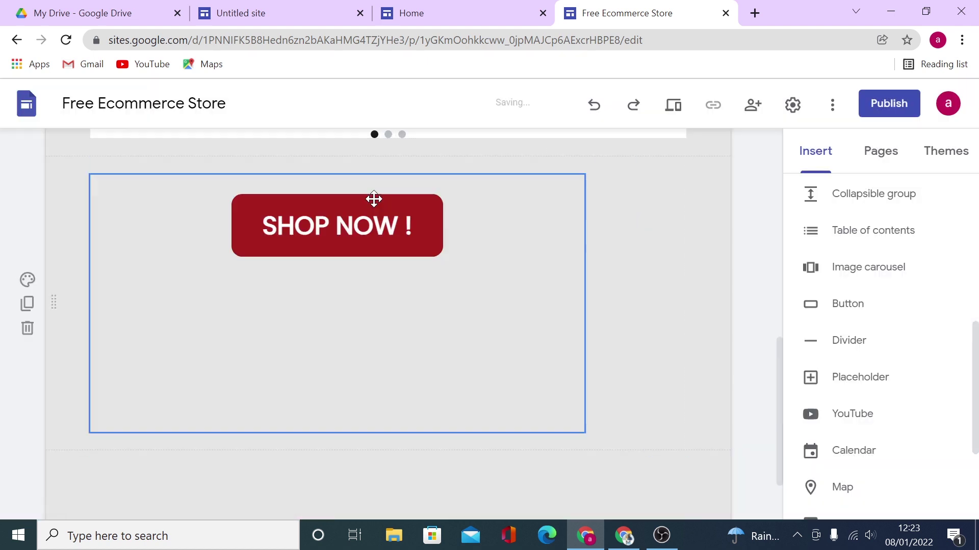
{"action": "left_click", "coordinate": [364, 227]}
{"action": "left_click_drag", "start_coordinate": [585, 303], "coordinate": [686, 304]}
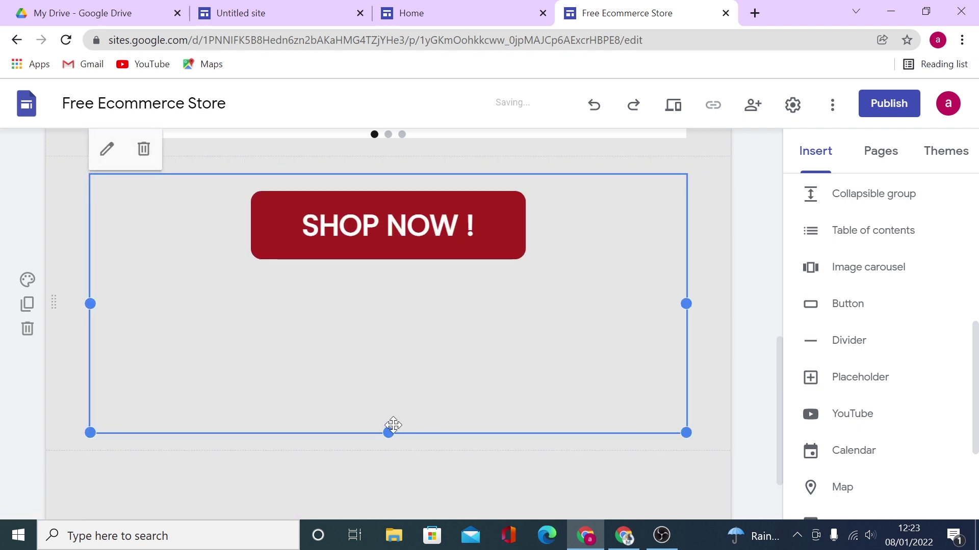
{"action": "left_click_drag", "start_coordinate": [393, 425], "coordinate": [394, 326]}
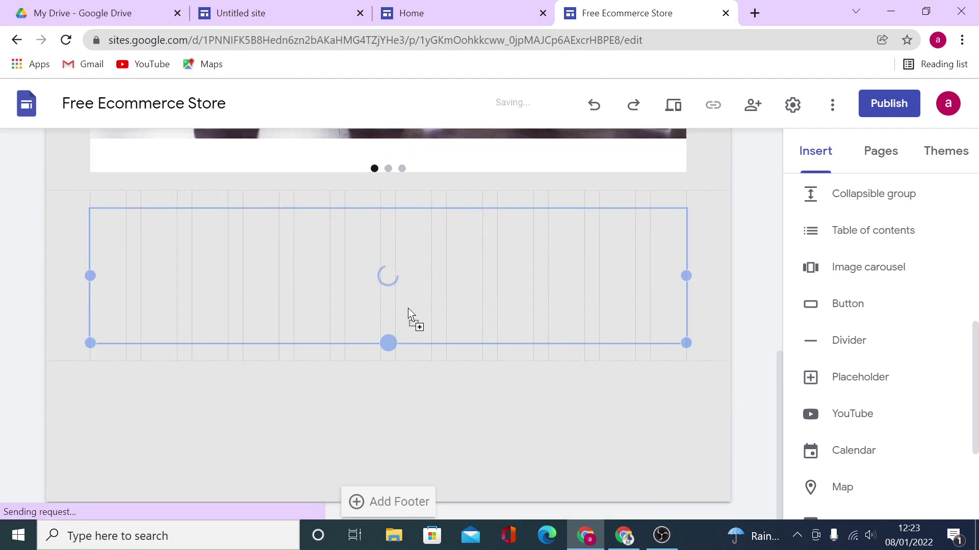
Apply the dark Style 3 section colour to the carousel section
{"action": "left_click", "coordinate": [545, 435]}
{"action": "scroll", "coordinate": [545, 435], "scroll_direction": "up", "scroll_amount": 4}
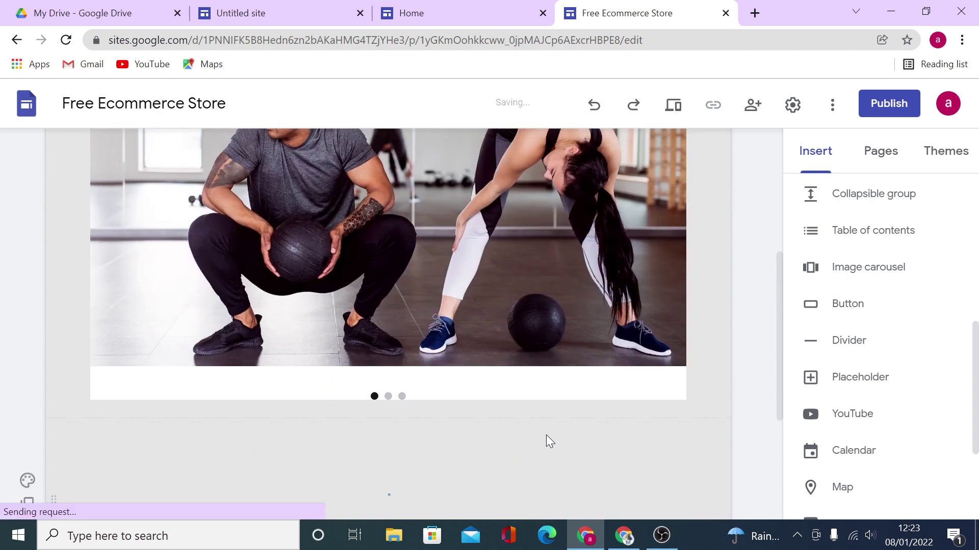
{"action": "scroll", "coordinate": [546, 435], "scroll_direction": "up", "scroll_amount": 5}
{"action": "scroll", "coordinate": [546, 430], "scroll_direction": "down", "scroll_amount": 3}
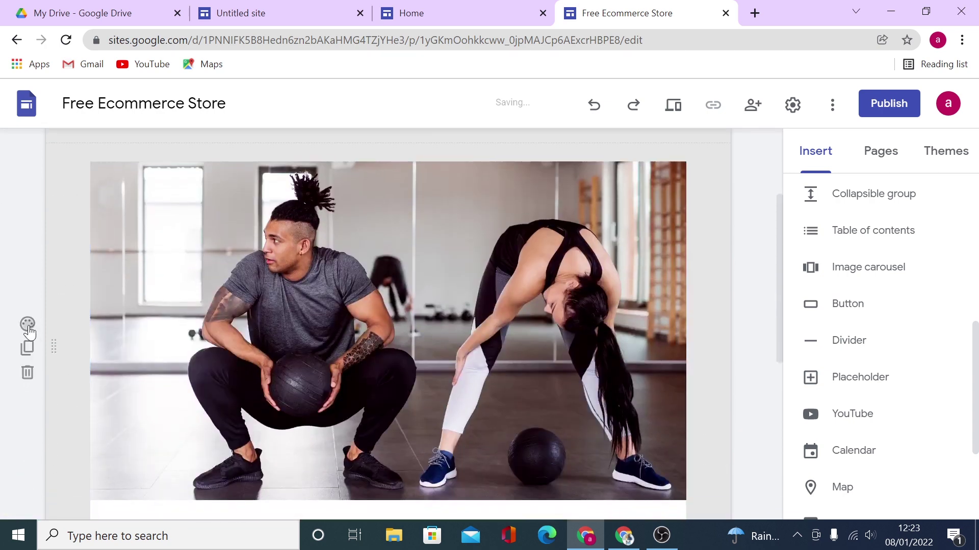
{"action": "left_click", "coordinate": [28, 327]}
{"action": "left_click", "coordinate": [122, 414]}
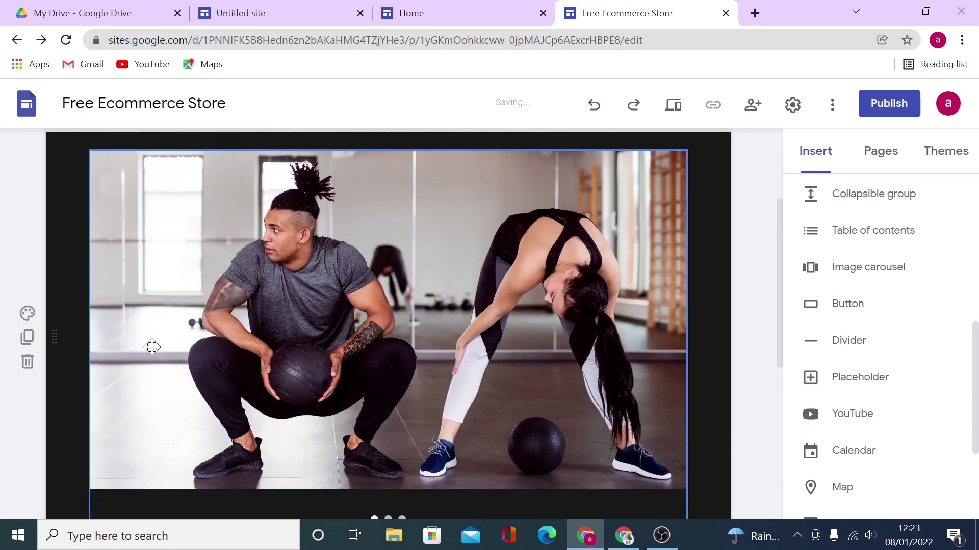
Apply the same dark Style 3 colour to the SHOP NOW! section
{"action": "scroll", "coordinate": [152, 347], "scroll_direction": "down", "scroll_amount": 4}
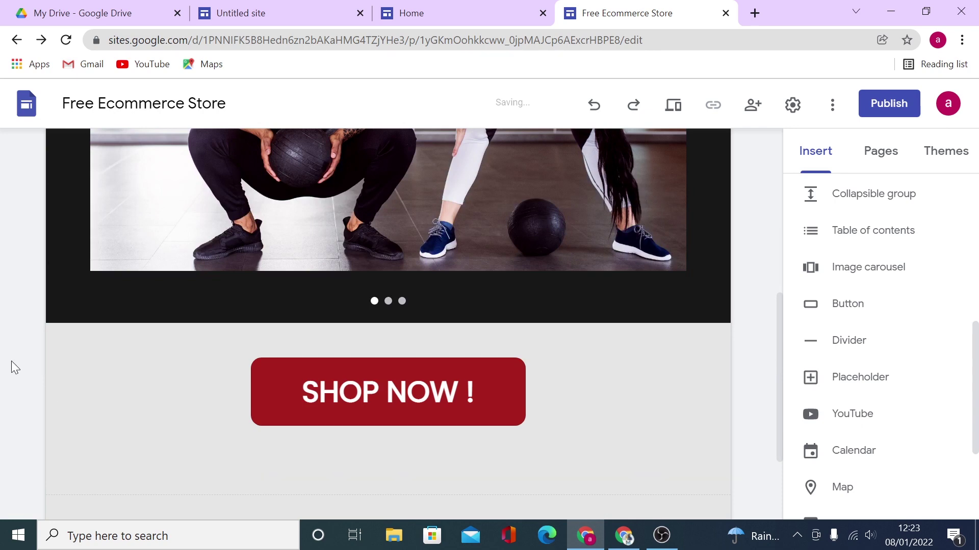
{"action": "left_click", "coordinate": [27, 388]}
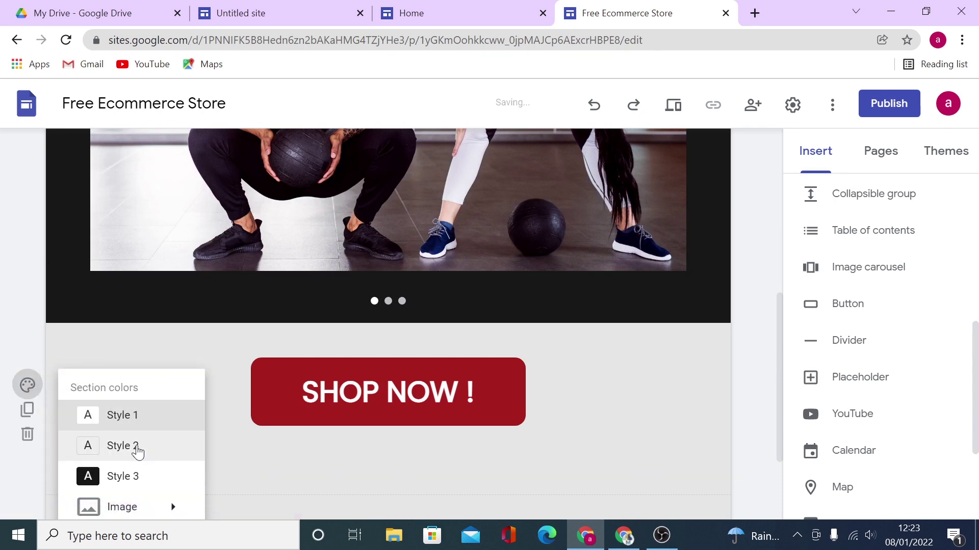
{"action": "scroll", "coordinate": [157, 331], "scroll_direction": "down", "scroll_amount": 2}
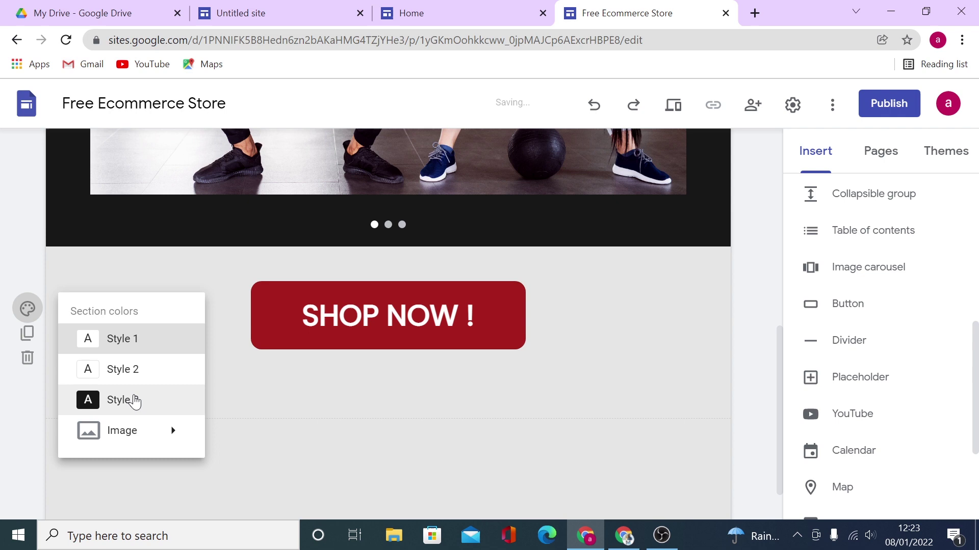
{"action": "mouse_move", "coordinate": [135, 436]}
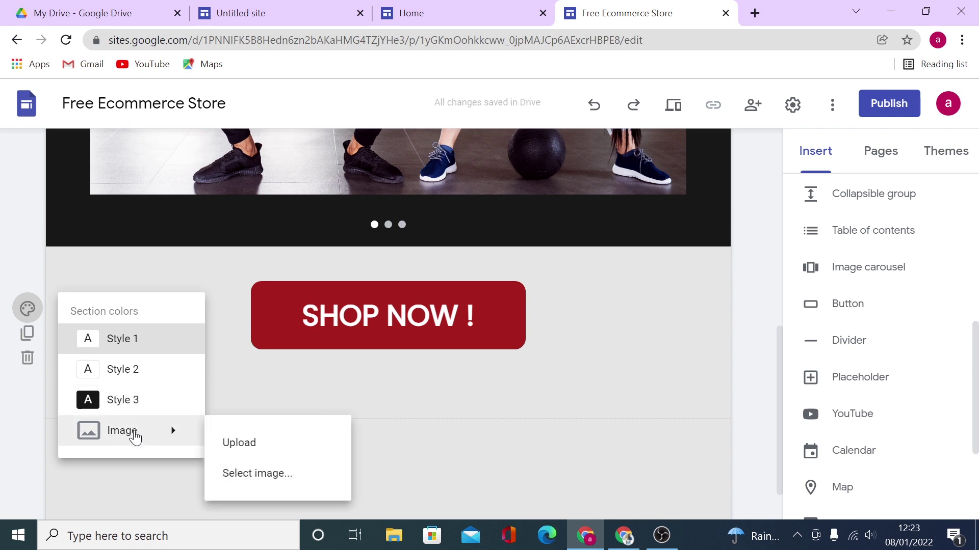
{"action": "left_click", "coordinate": [131, 403]}
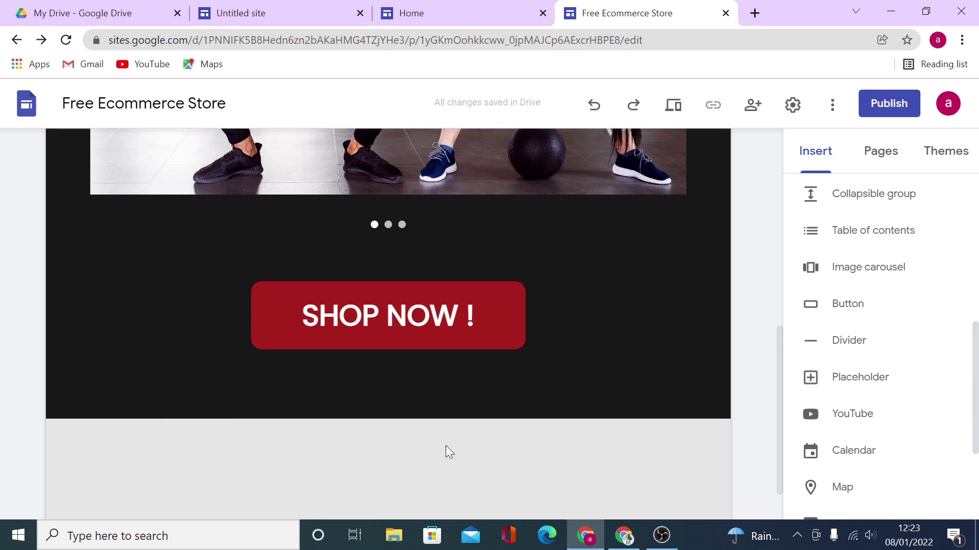
Add a two-small-one-large image layout below the SHOP NOW! section
{"action": "scroll", "coordinate": [618, 367], "scroll_direction": "down", "scroll_amount": 1}
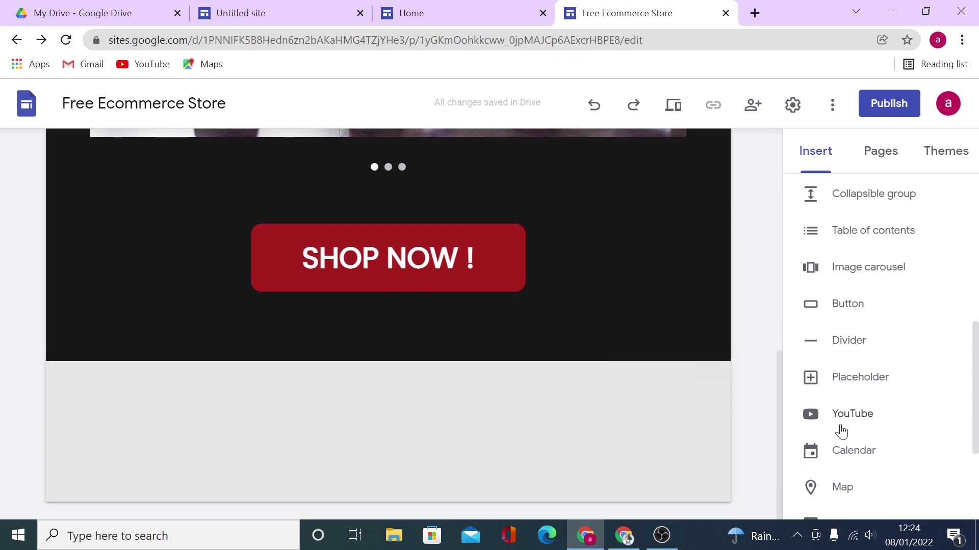
{"action": "double_click", "coordinate": [415, 425]}
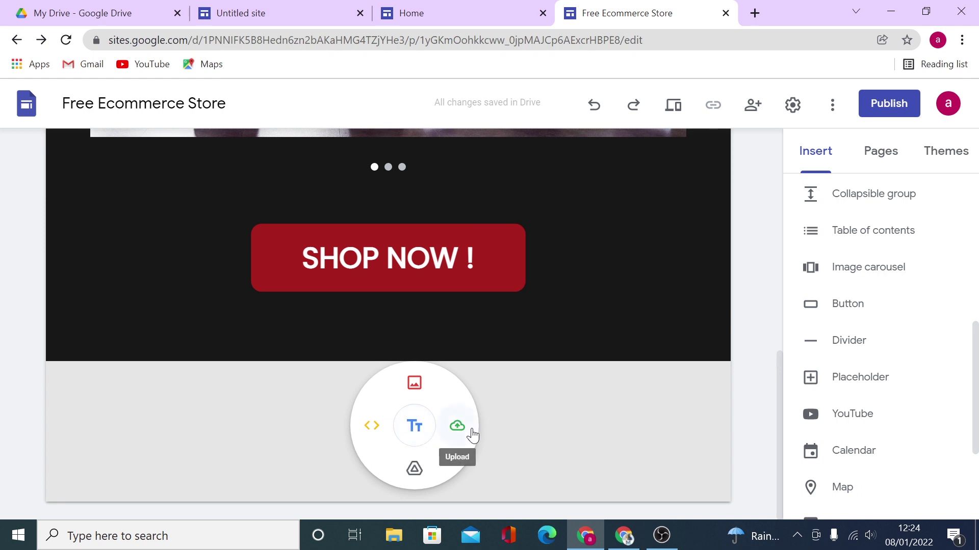
{"action": "left_click", "coordinate": [678, 460]}
{"action": "scroll", "coordinate": [887, 361], "scroll_direction": "up", "scroll_amount": 6}
{"action": "scroll", "coordinate": [886, 361], "scroll_direction": "up", "scroll_amount": 2}
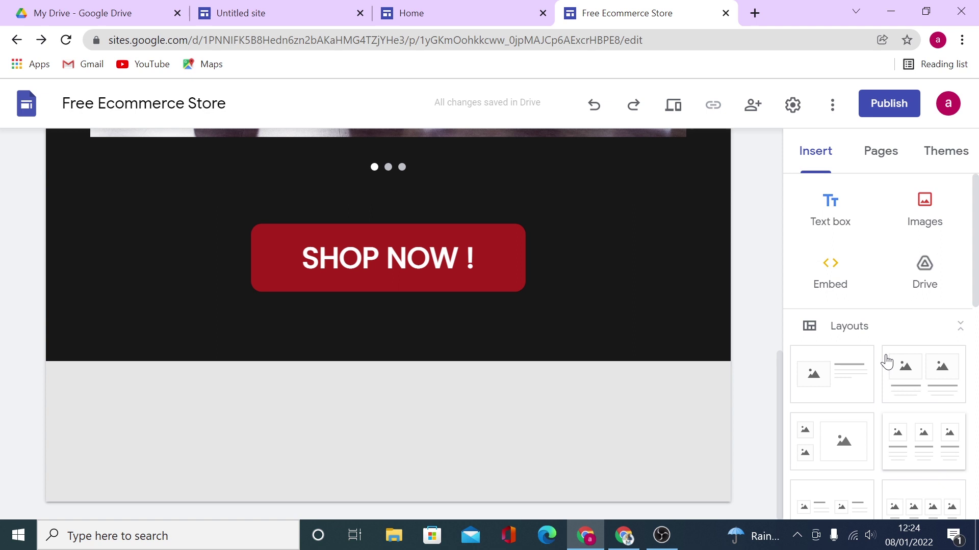
{"action": "scroll", "coordinate": [919, 214], "scroll_direction": "down", "scroll_amount": 3}
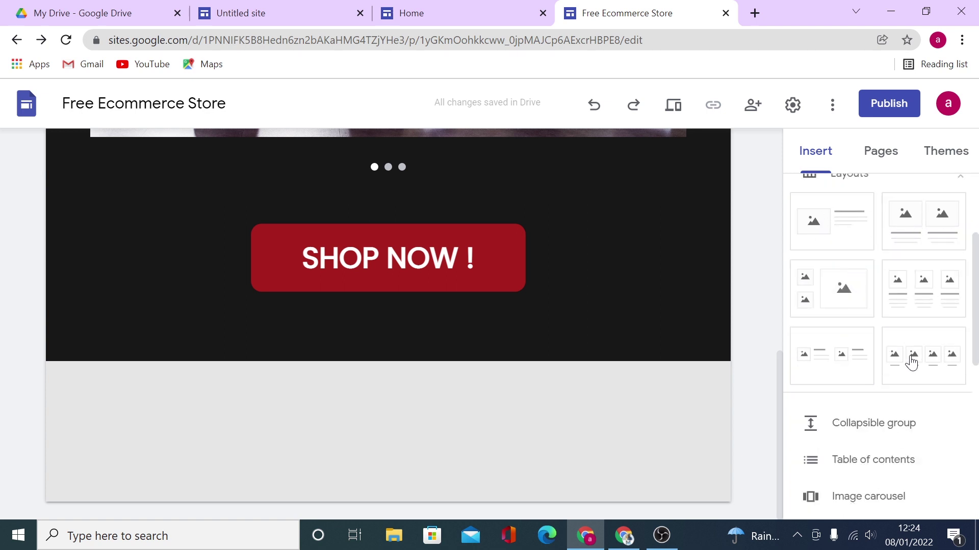
{"action": "left_click", "coordinate": [858, 287]}
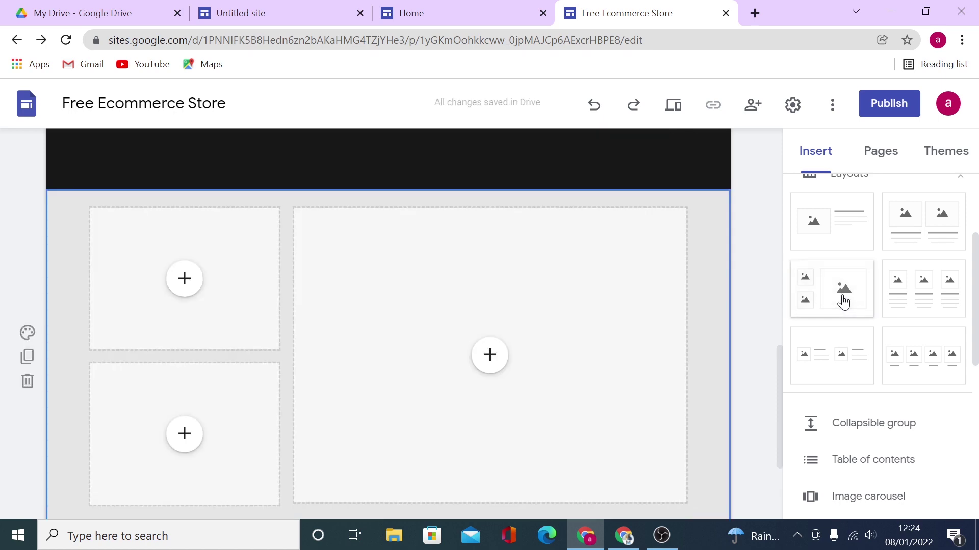
Upload the woman-with-backpack photo into the large image slot
{"action": "left_click", "coordinate": [513, 278]}
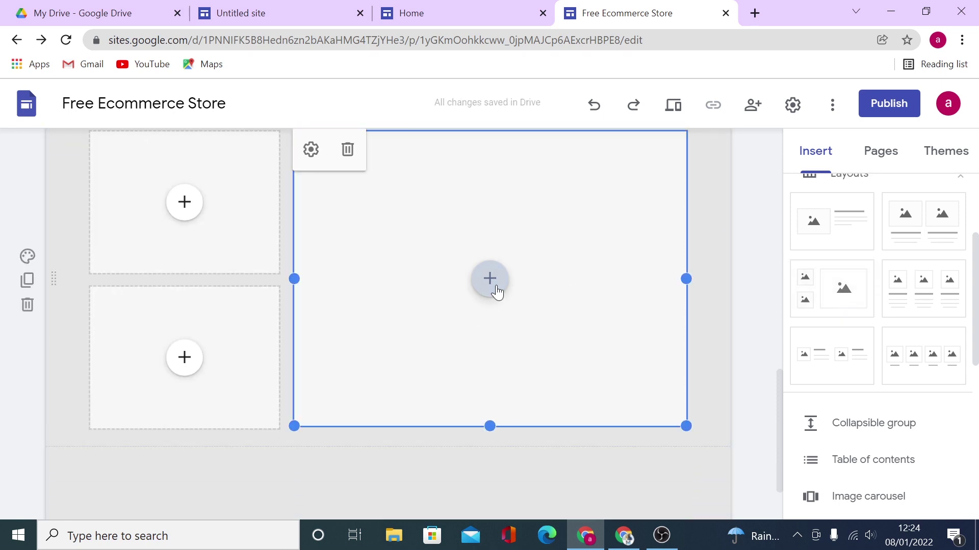
{"action": "left_click", "coordinate": [495, 286]}
{"action": "left_click", "coordinate": [543, 326]}
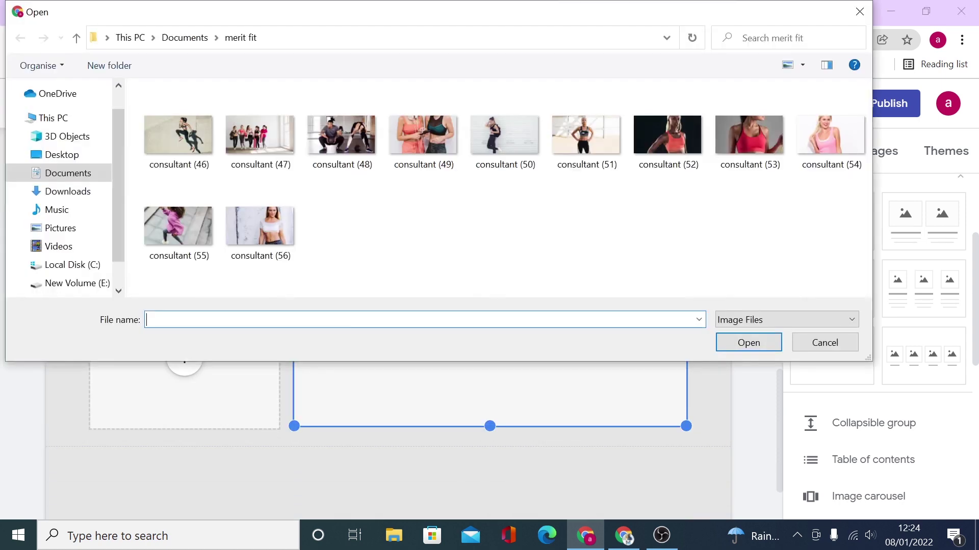
{"action": "left_click", "coordinate": [586, 135]}
{"action": "left_click", "coordinate": [747, 341]}
Upload fitness photos into the top-left and lower-left slots, including the two-women photo
{"action": "left_click", "coordinate": [218, 274]}
{"action": "left_click", "coordinate": [184, 217]}
{"action": "left_click", "coordinate": [232, 258]}
{"action": "left_click", "coordinate": [590, 143]}
{"action": "left_click", "coordinate": [745, 343]}
{"action": "left_click", "coordinate": [185, 371]}
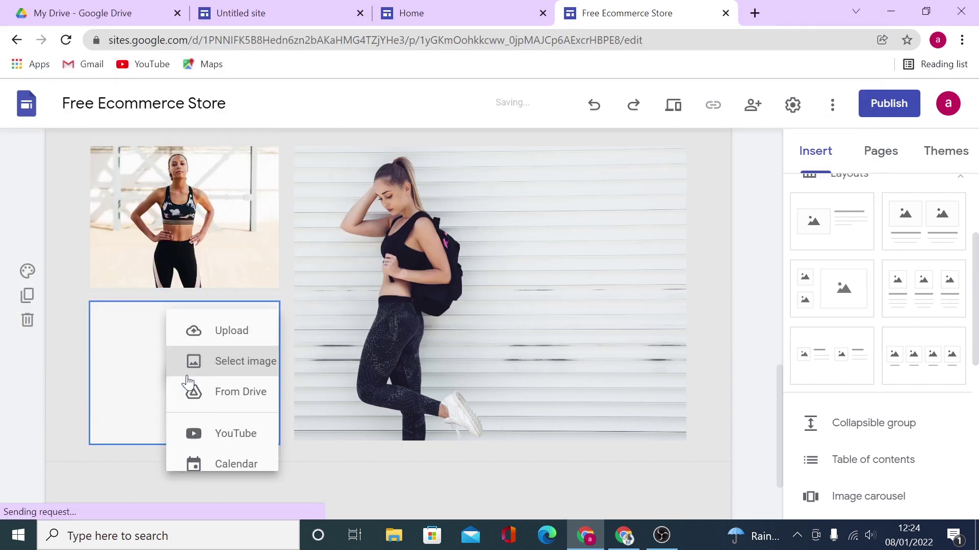
{"action": "left_click", "coordinate": [231, 330]}
{"action": "left_click", "coordinate": [504, 142]}
{"action": "left_click", "coordinate": [745, 343]}
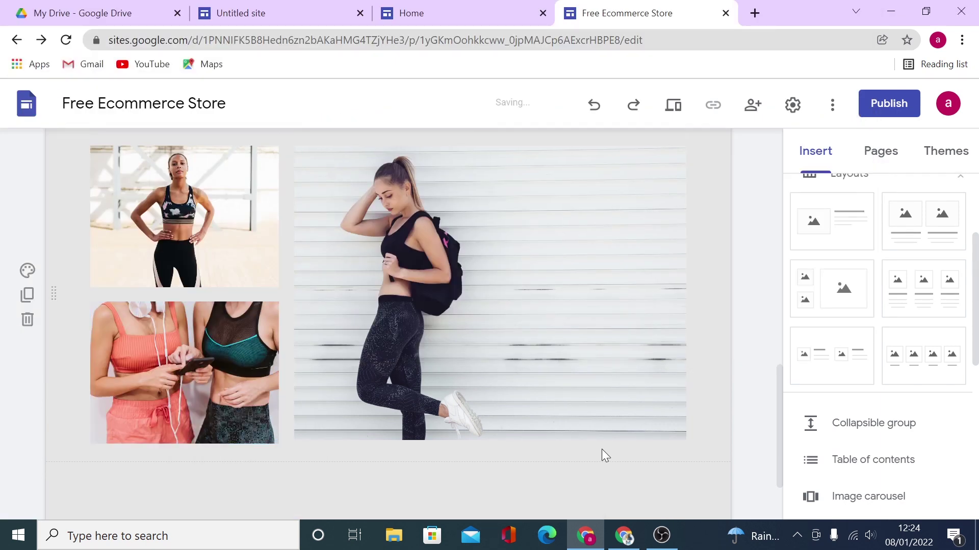
Paste a FEATURED PRODUCTS heading into a new text box and make its section black (Style 3)
{"action": "scroll", "coordinate": [602, 448], "scroll_direction": "down", "scroll_amount": 2}
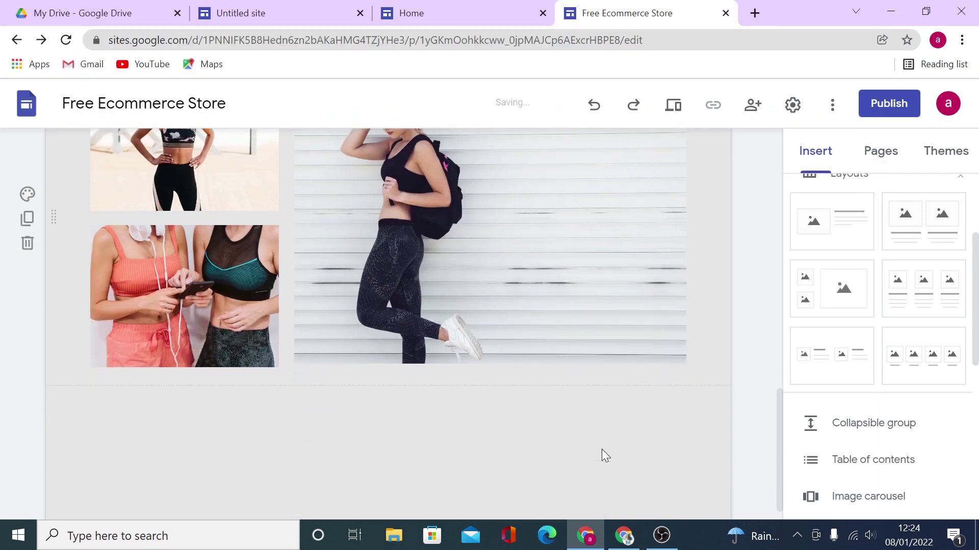
{"action": "double_click", "coordinate": [313, 443]}
{"action": "left_click", "coordinate": [313, 442]}
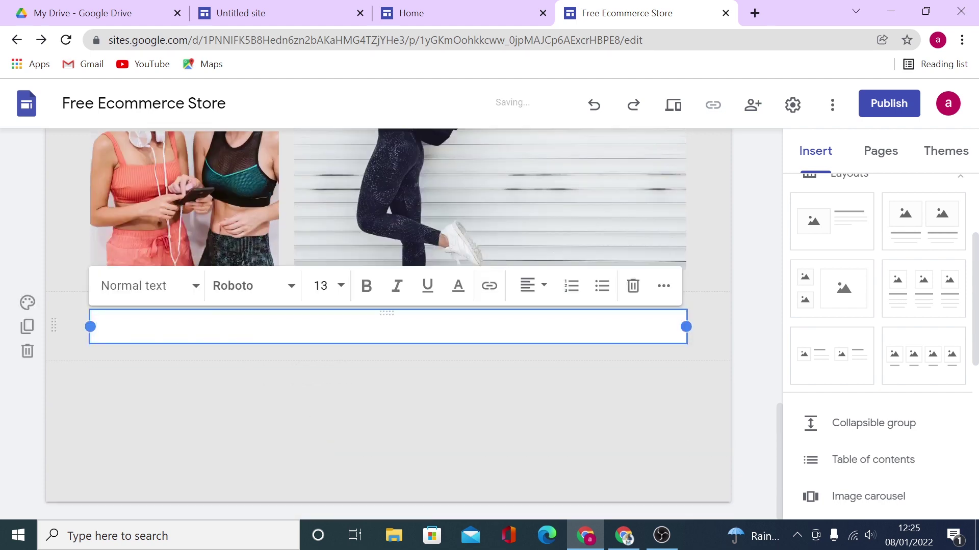
{"action": "right_click", "coordinate": [216, 331]}
{"action": "left_click", "coordinate": [255, 209]}
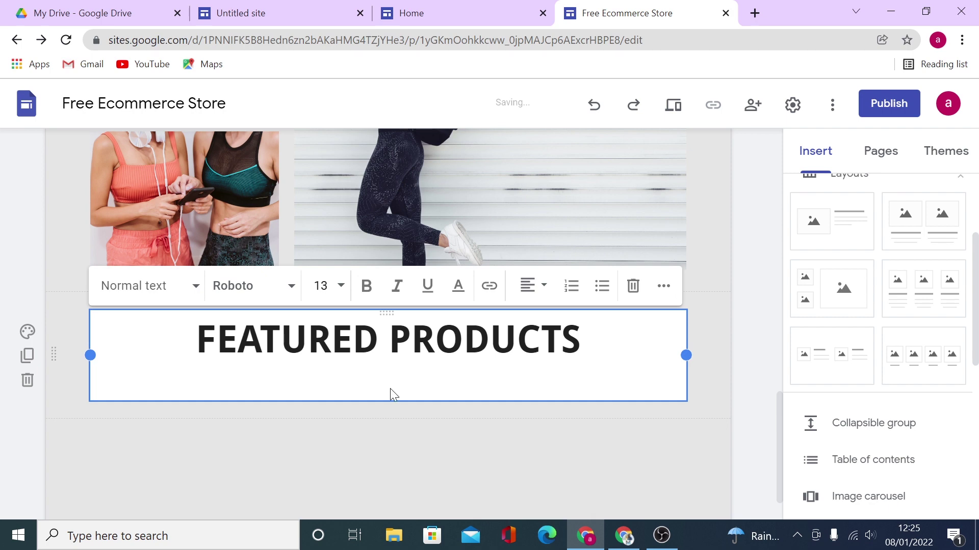
{"action": "key", "text": "BackSpace"}
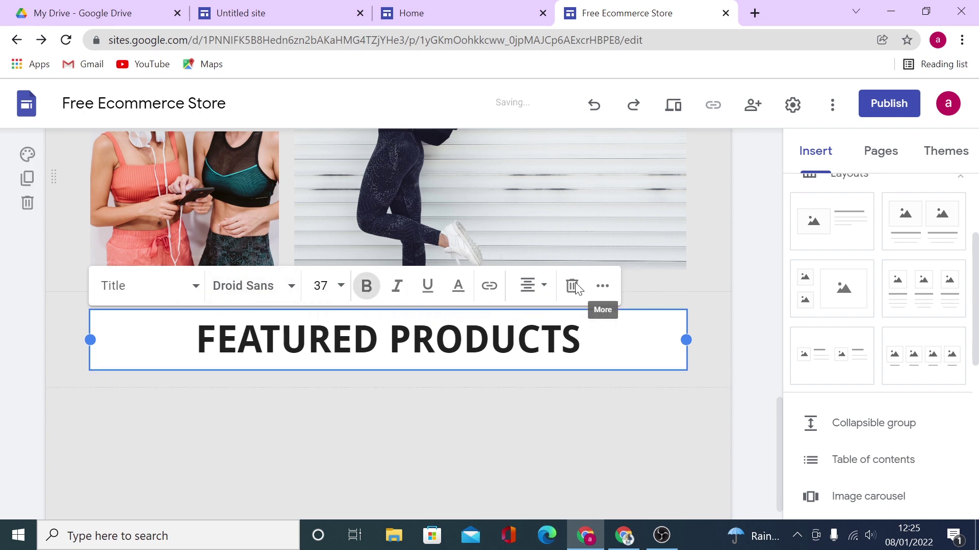
{"action": "left_click", "coordinate": [28, 288]}
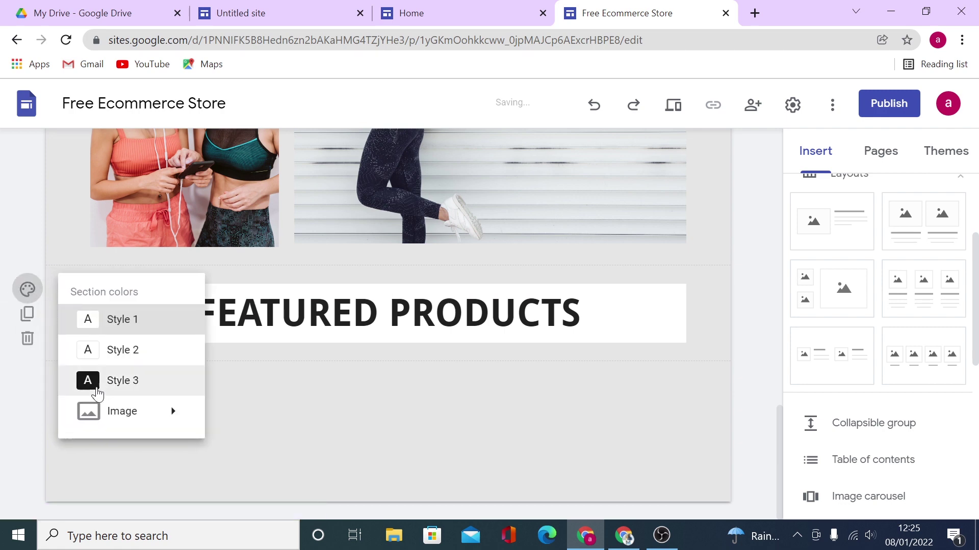
{"action": "left_click", "coordinate": [96, 394]}
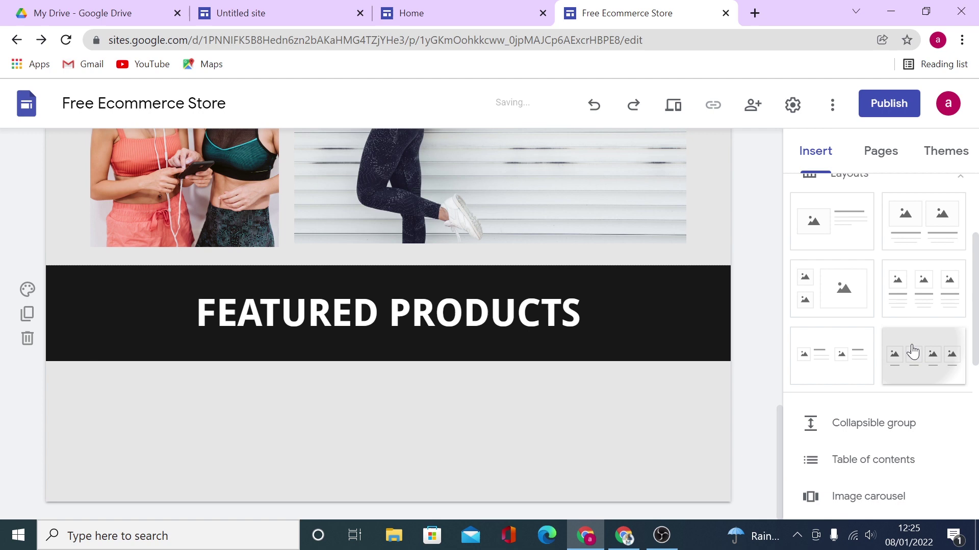
Insert a four-card image layout, upload the consultant (52) and (53) photos, and make the section black
{"action": "left_click", "coordinate": [923, 356]}
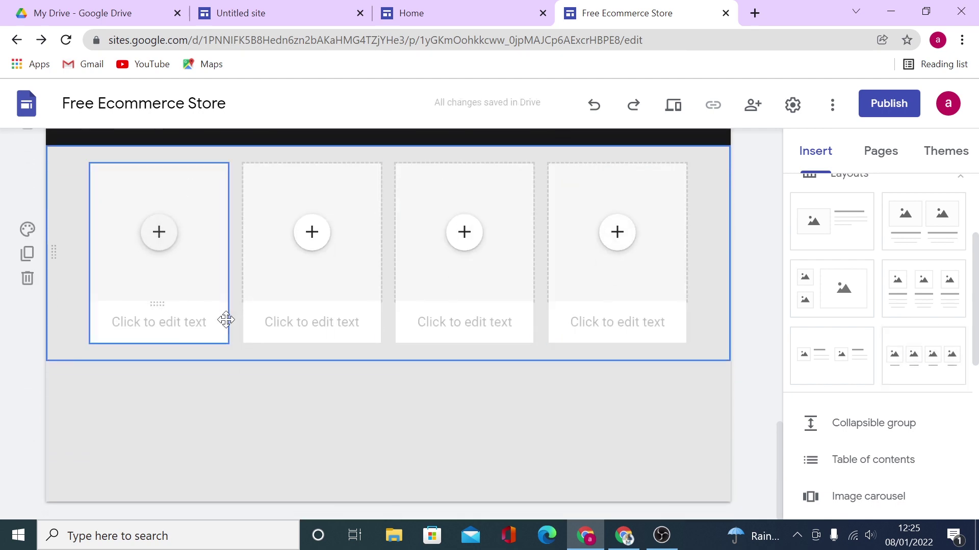
{"action": "left_click", "coordinate": [158, 245]}
{"action": "left_click", "coordinate": [198, 280]}
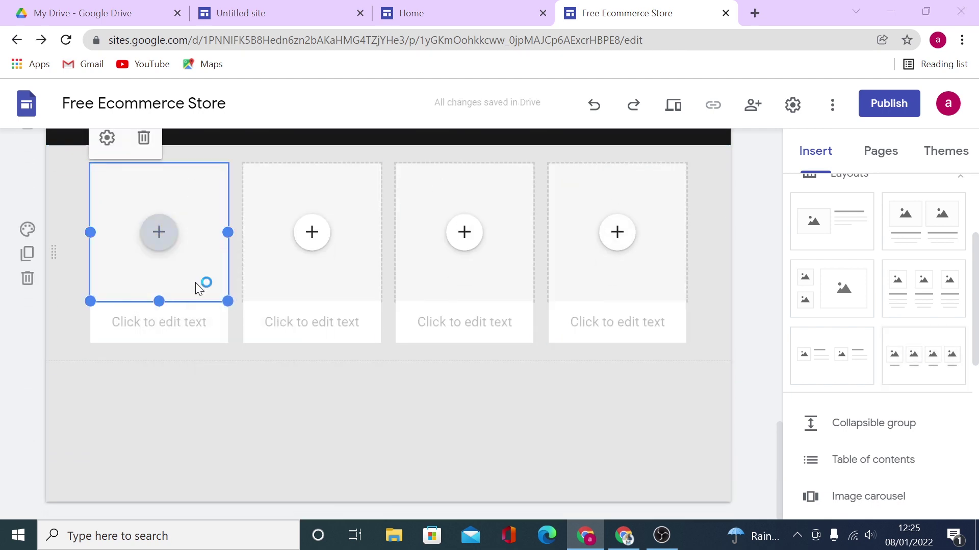
{"action": "left_click", "coordinate": [668, 164]}
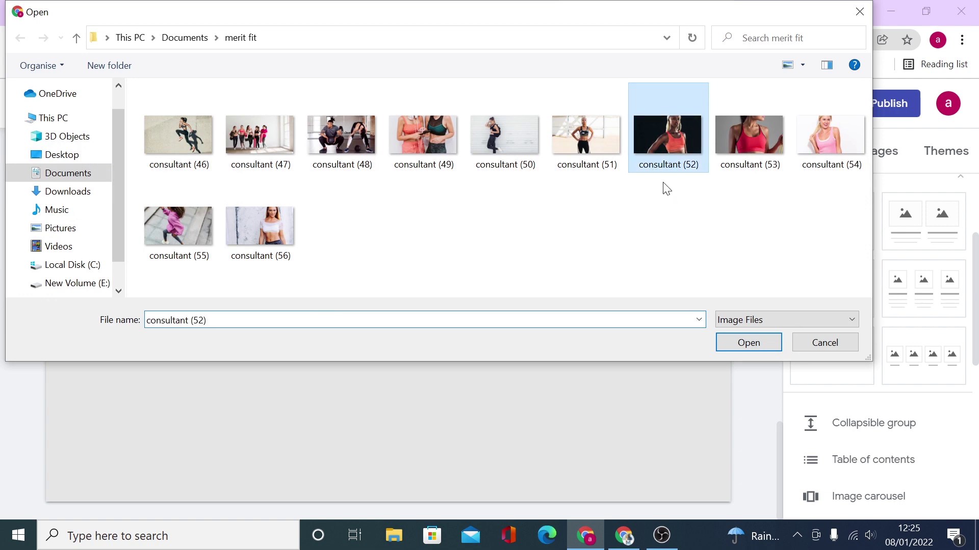
{"action": "left_click", "coordinate": [747, 342]}
{"action": "left_click", "coordinate": [308, 233]}
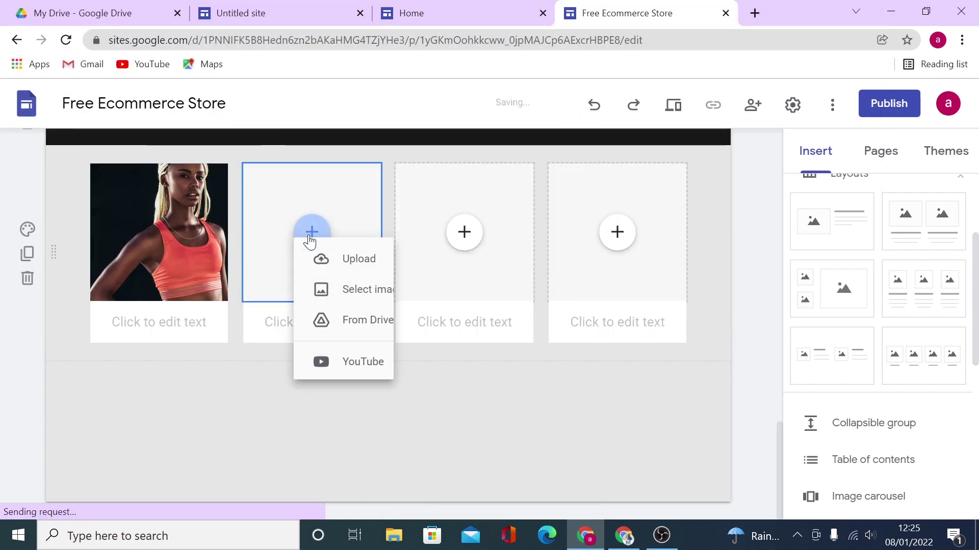
{"action": "left_click", "coordinate": [359, 279]}
{"action": "left_click", "coordinate": [749, 135]}
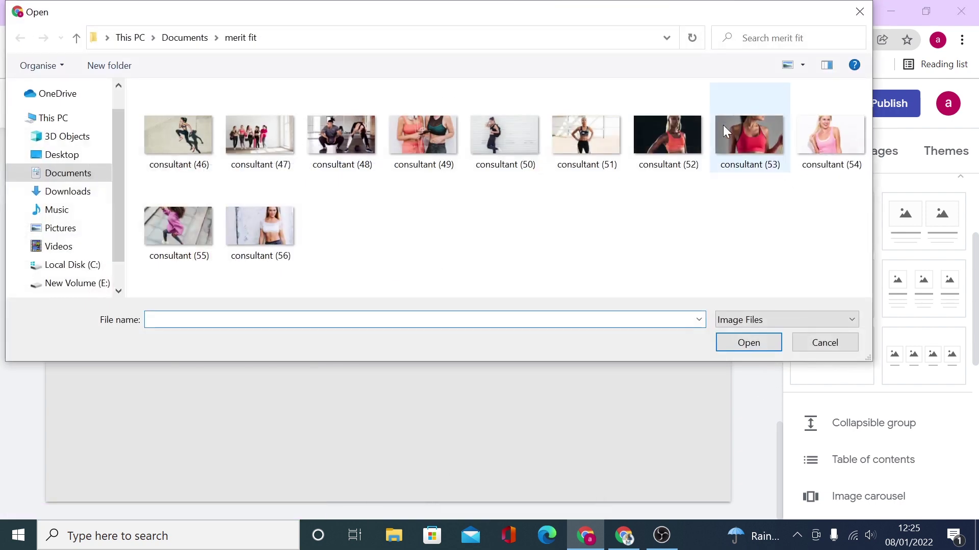
{"action": "left_click", "coordinate": [748, 342]}
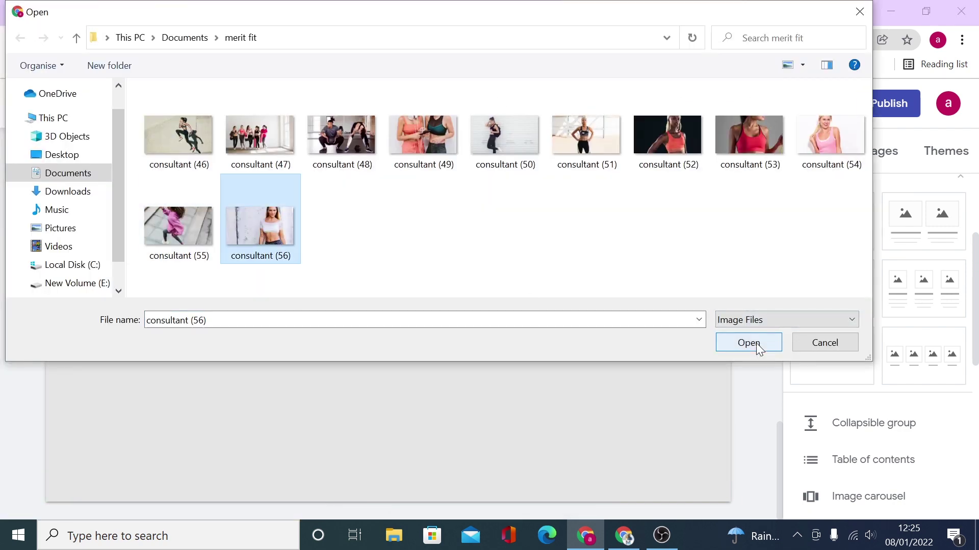
{"action": "left_click", "coordinate": [747, 342]}
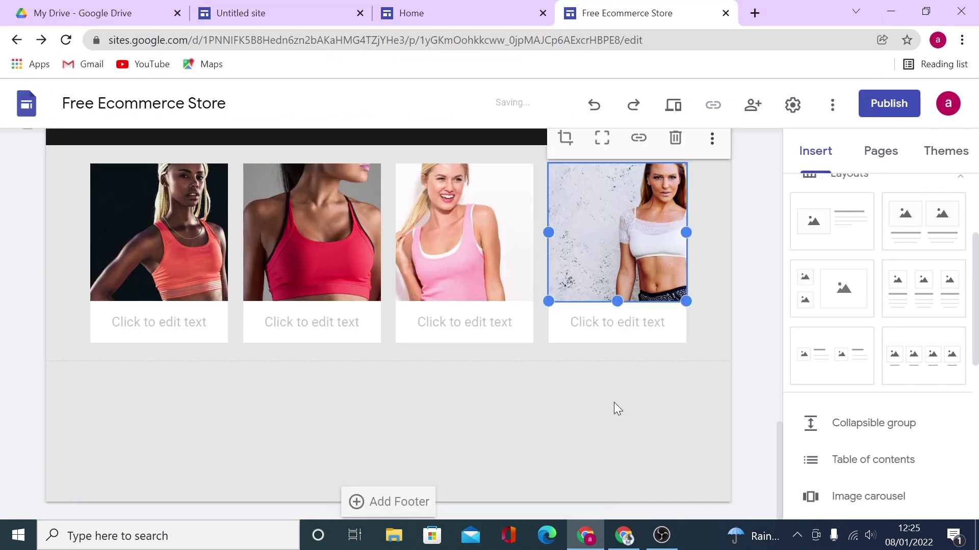
{"action": "left_click", "coordinate": [28, 230]}
Caption the first card $9.99 and copy that price into the second card's caption
{"action": "left_click", "coordinate": [120, 321]}
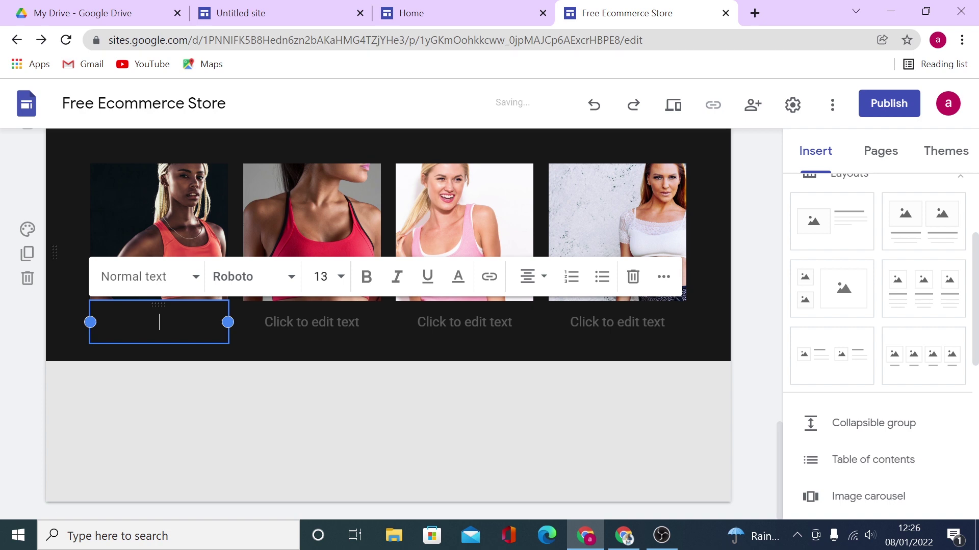
{"action": "type", "text": "$9.99"}
{"action": "key", "text": "ctrl+a"}
{"action": "right_click", "coordinate": [162, 324]}
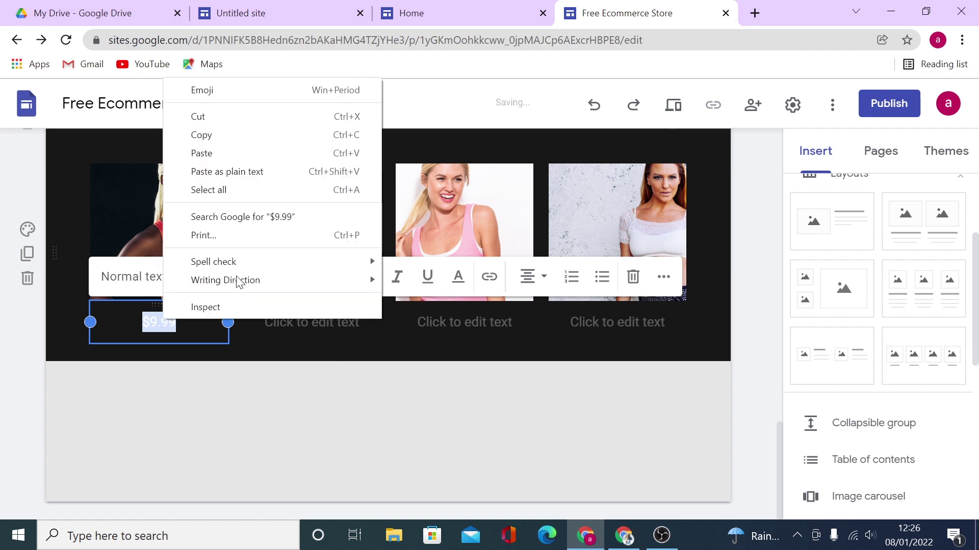
{"action": "left_click", "coordinate": [255, 136]}
{"action": "left_click", "coordinate": [315, 332]}
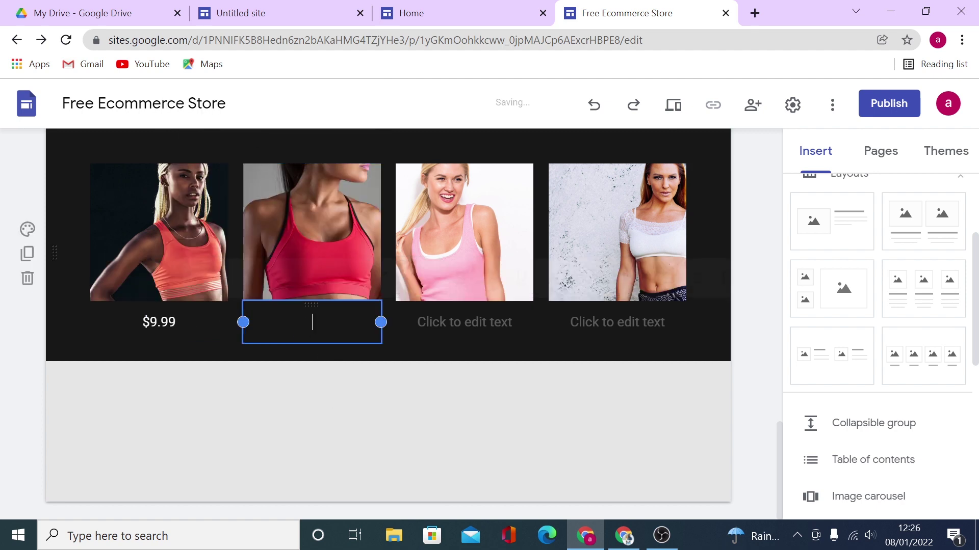
{"action": "right_click", "coordinate": [317, 334]}
{"action": "left_click", "coordinate": [372, 213]}
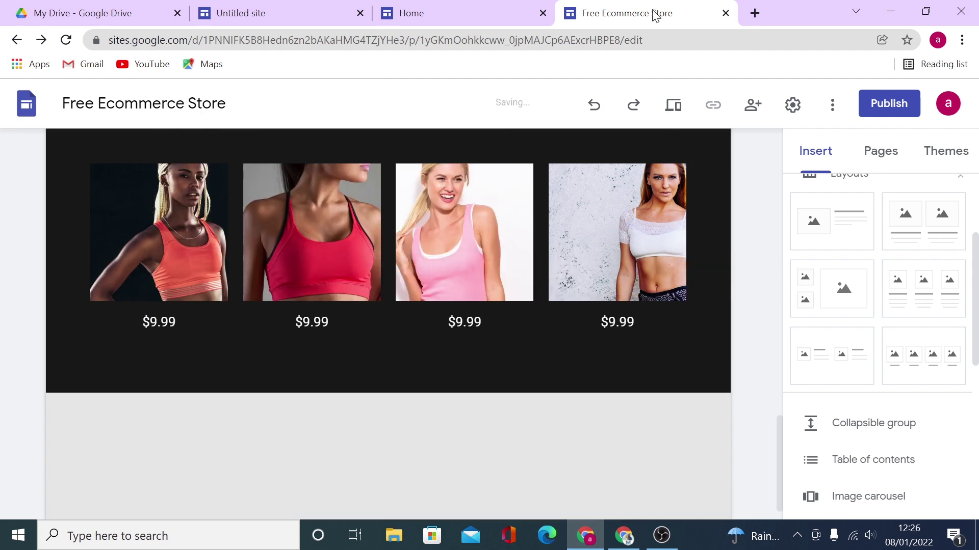
Add a footer and embed the social media icons by pasting their HTML embed code
{"action": "scroll", "coordinate": [457, 418], "scroll_direction": "down", "scroll_amount": 1}
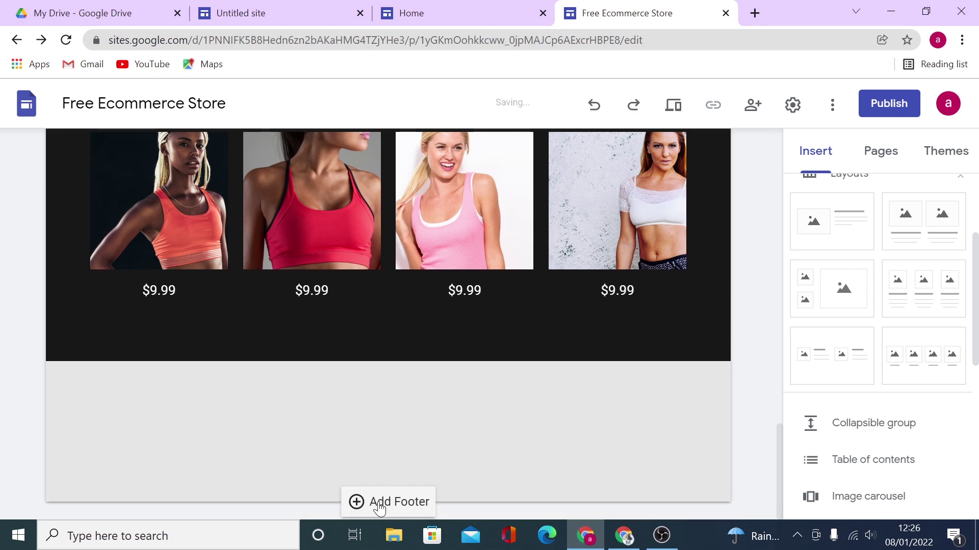
{"action": "left_click", "coordinate": [379, 505]}
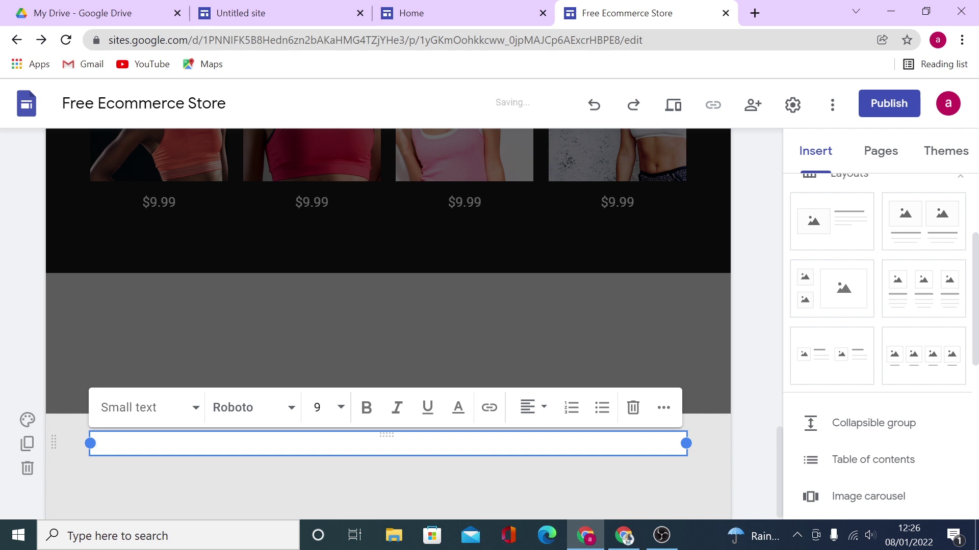
{"action": "left_click", "coordinate": [399, 478]}
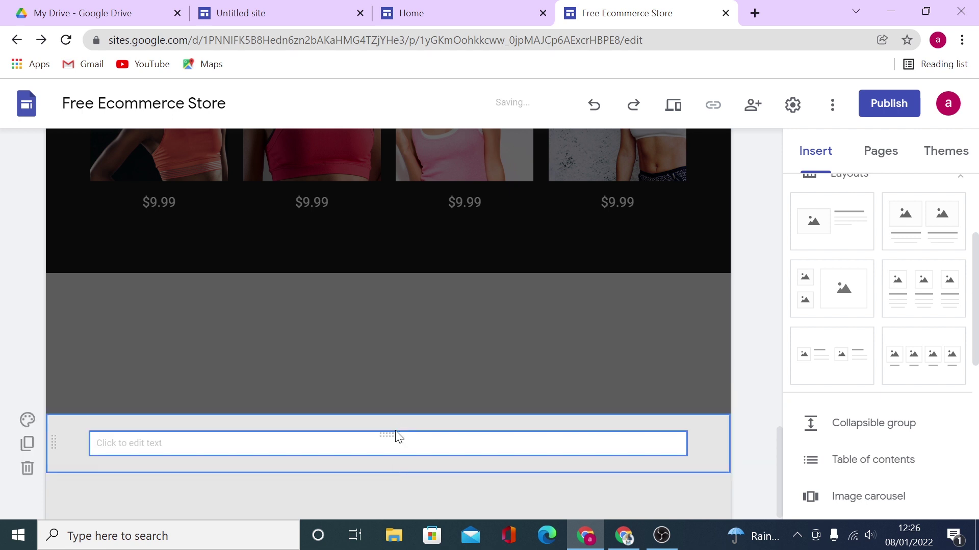
{"action": "double_click", "coordinate": [83, 440]}
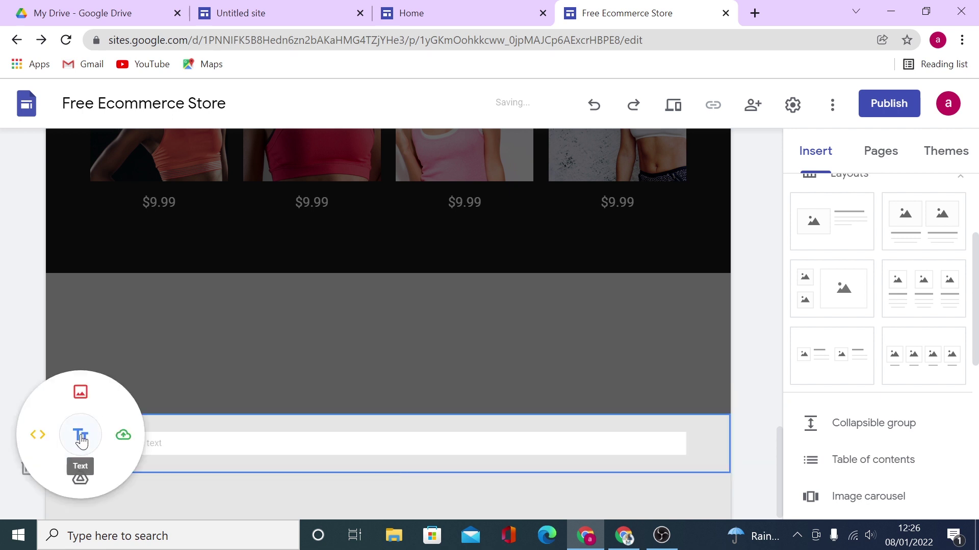
{"action": "left_click", "coordinate": [39, 436]}
{"action": "left_click", "coordinate": [411, 260]}
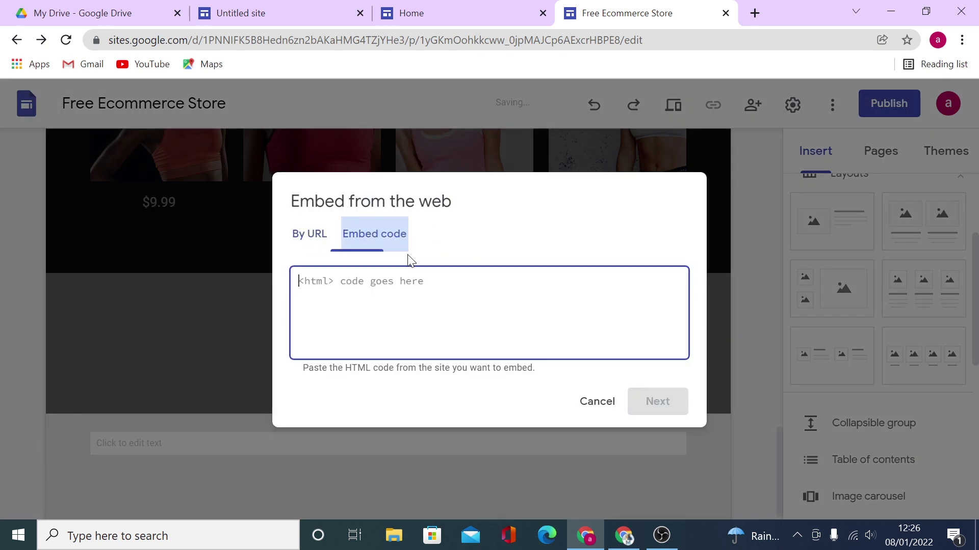
{"action": "right_click", "coordinate": [436, 277]}
{"action": "left_click", "coordinate": [498, 394]}
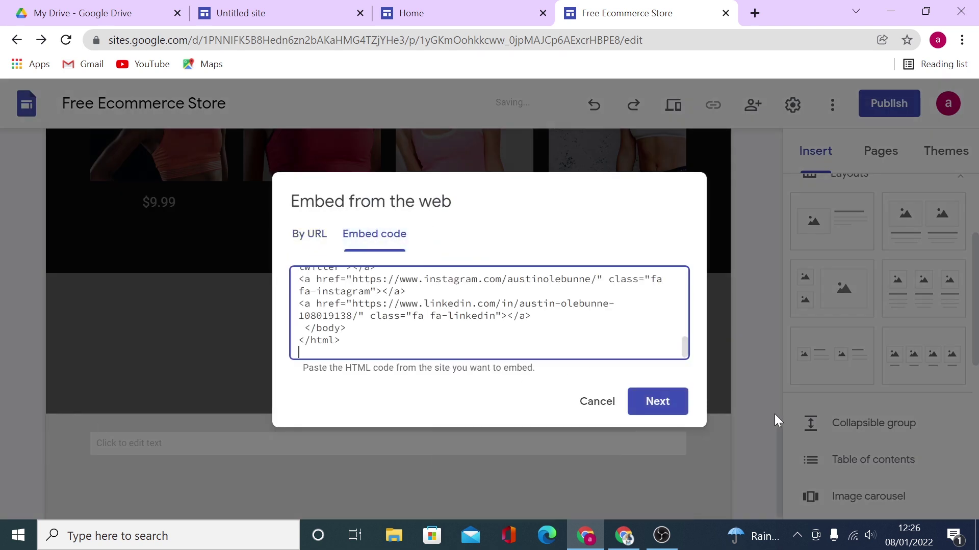
{"action": "left_click", "coordinate": [660, 408]}
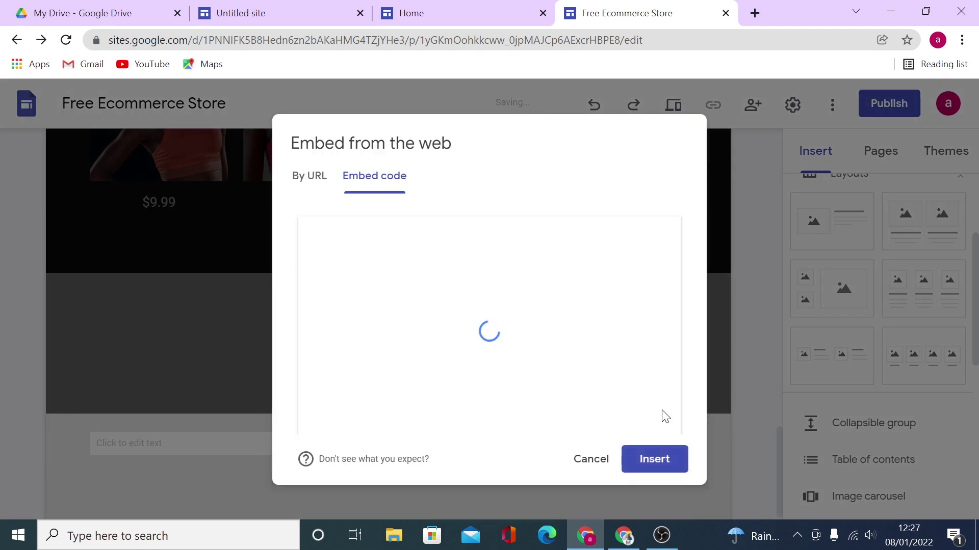
{"action": "left_click", "coordinate": [649, 465]}
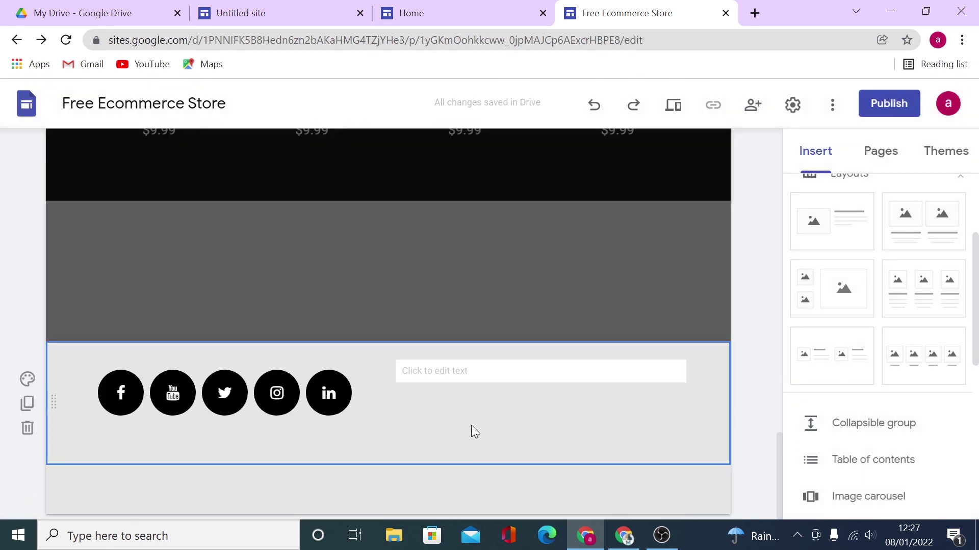
Paste the Let's Get Social heading into the footer's text box
{"action": "left_click", "coordinate": [469, 371]}
{"action": "right_click", "coordinate": [469, 376]}
{"action": "left_click", "coordinate": [535, 250]}
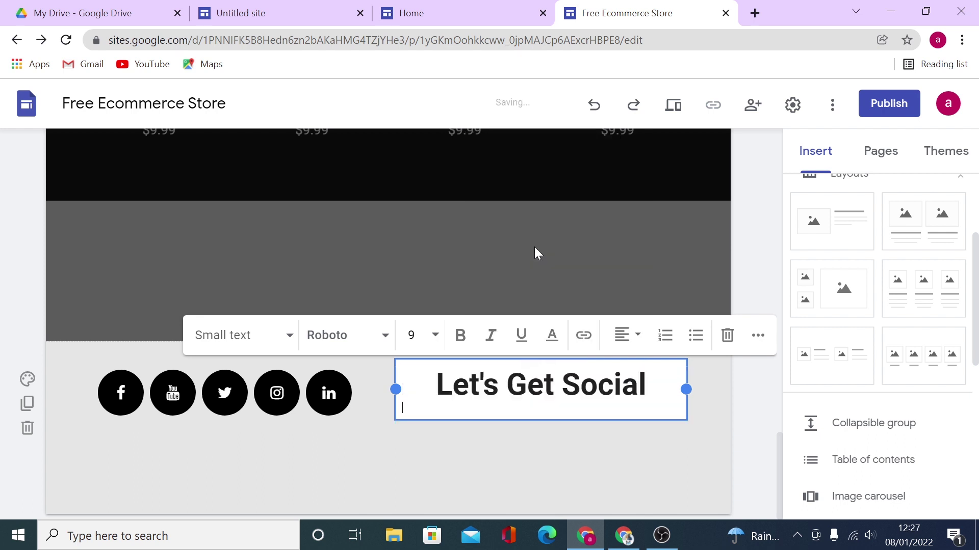
{"action": "left_click", "coordinate": [590, 433]}
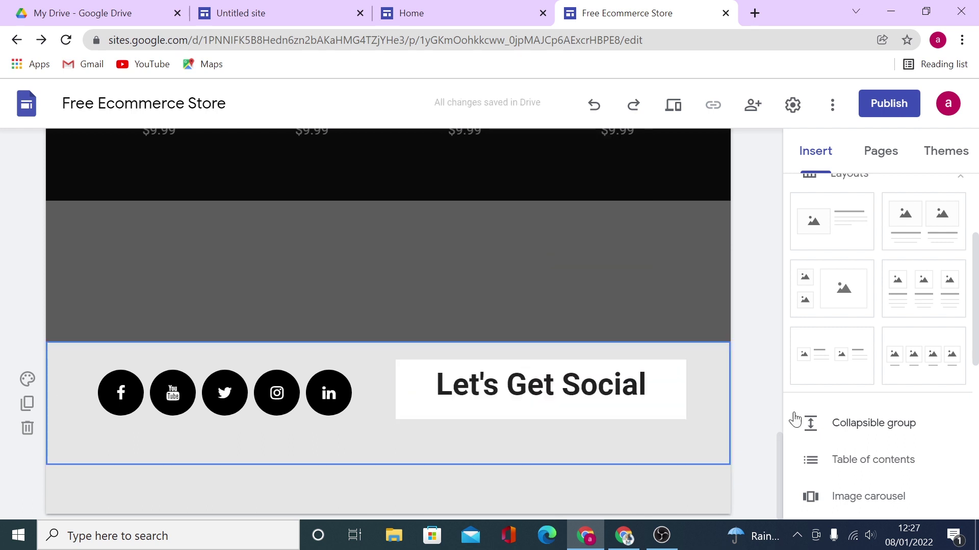
Add a new page named SHOP beside Home from the Pages panel
{"action": "left_click", "coordinate": [872, 151]}
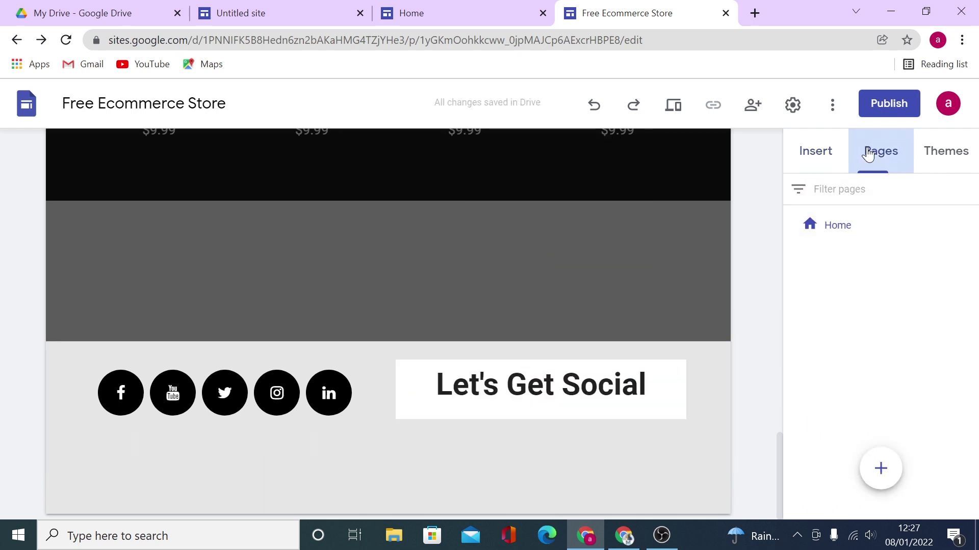
{"action": "left_click", "coordinate": [880, 469]}
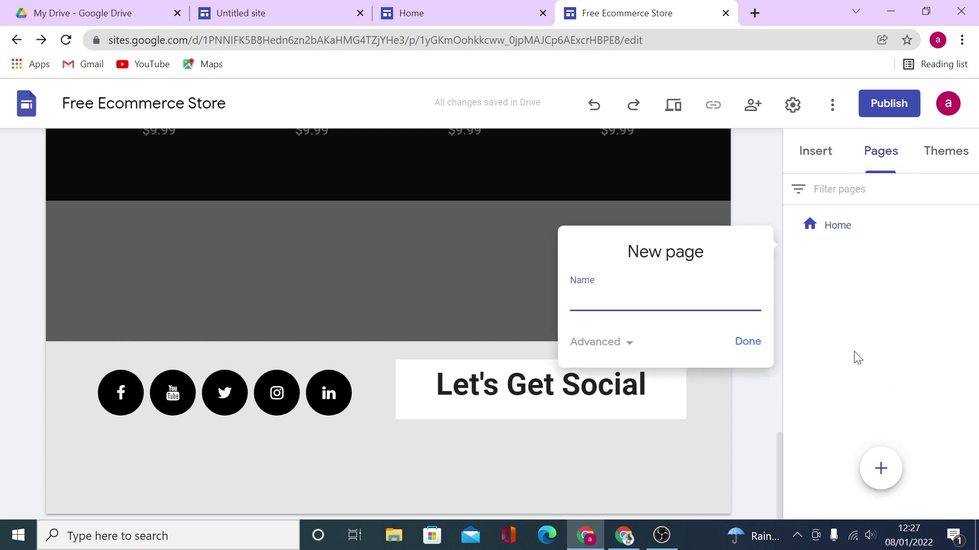
{"action": "left_click", "coordinate": [898, 163]}
{"action": "left_click", "coordinate": [880, 476]}
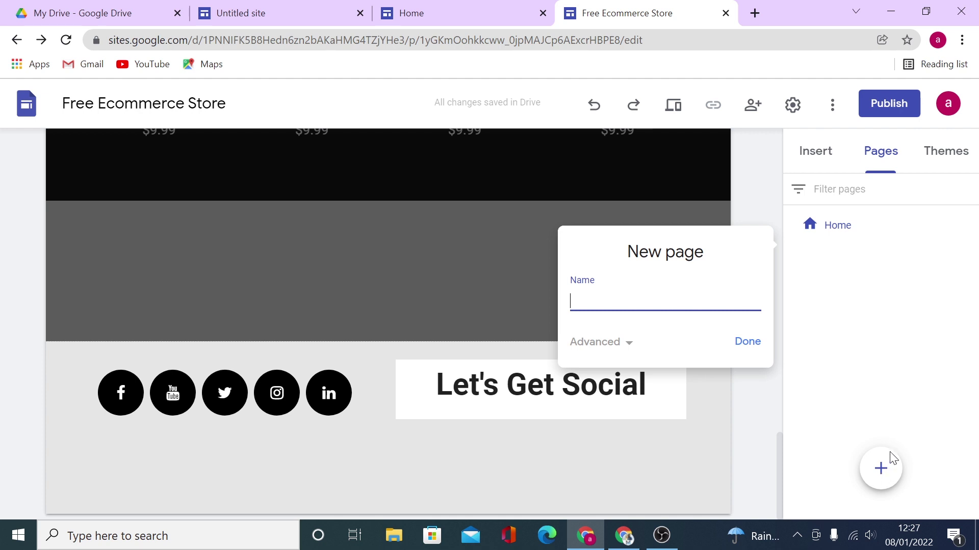
{"action": "left_click", "coordinate": [887, 457]}
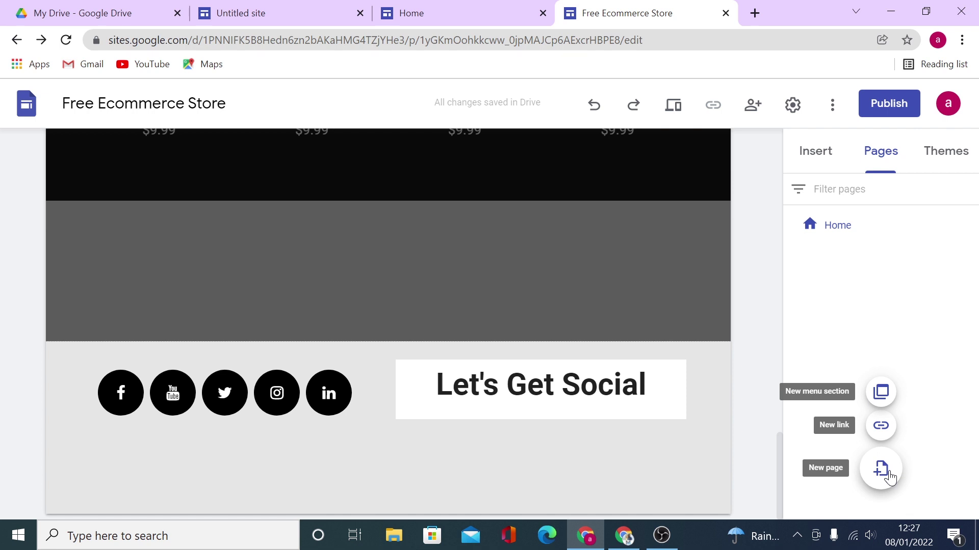
{"action": "left_click", "coordinate": [890, 477]}
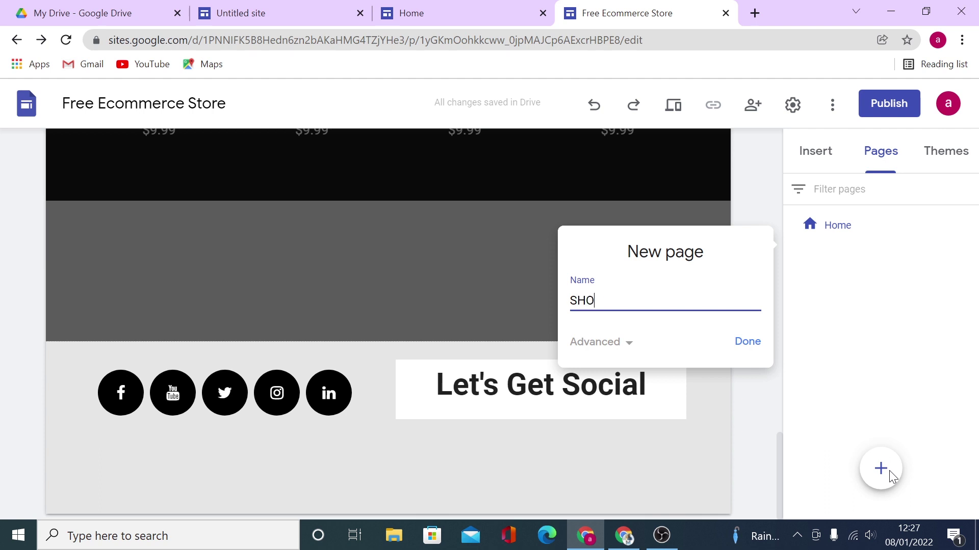
{"action": "left_click", "coordinate": [746, 341]}
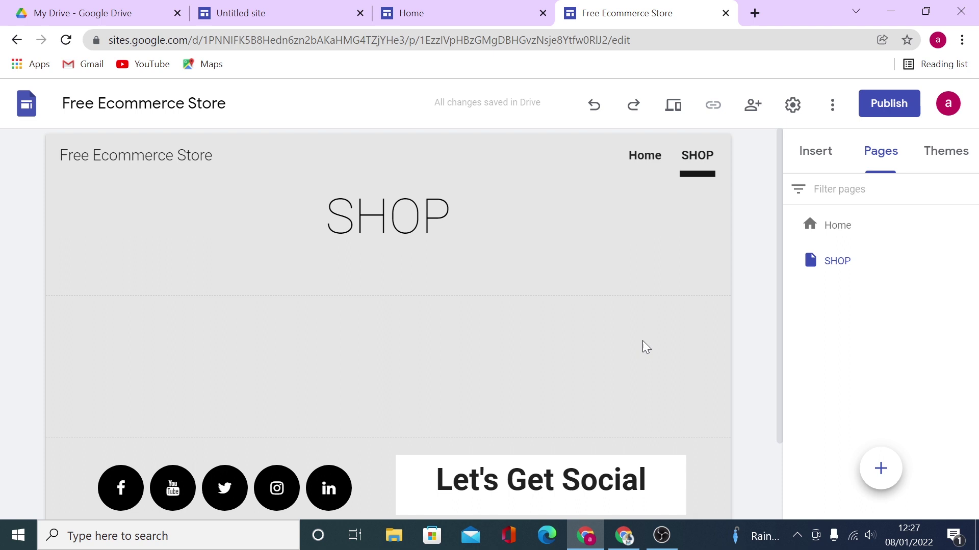
Upload the pink-hoodie runner photo into the empty SHOP page section
{"action": "scroll", "coordinate": [642, 340], "scroll_direction": "down", "scroll_amount": 2}
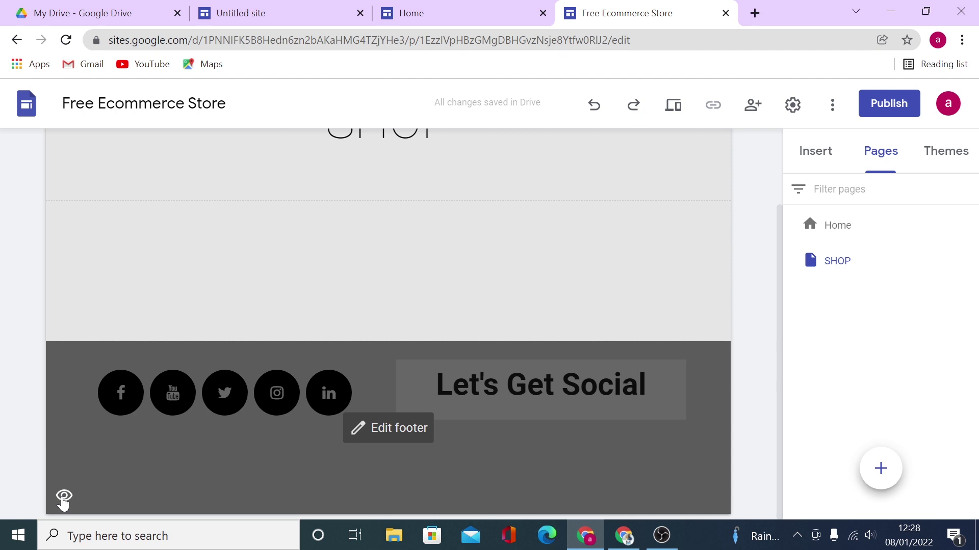
{"action": "scroll", "coordinate": [561, 495], "scroll_direction": "up", "scroll_amount": 2}
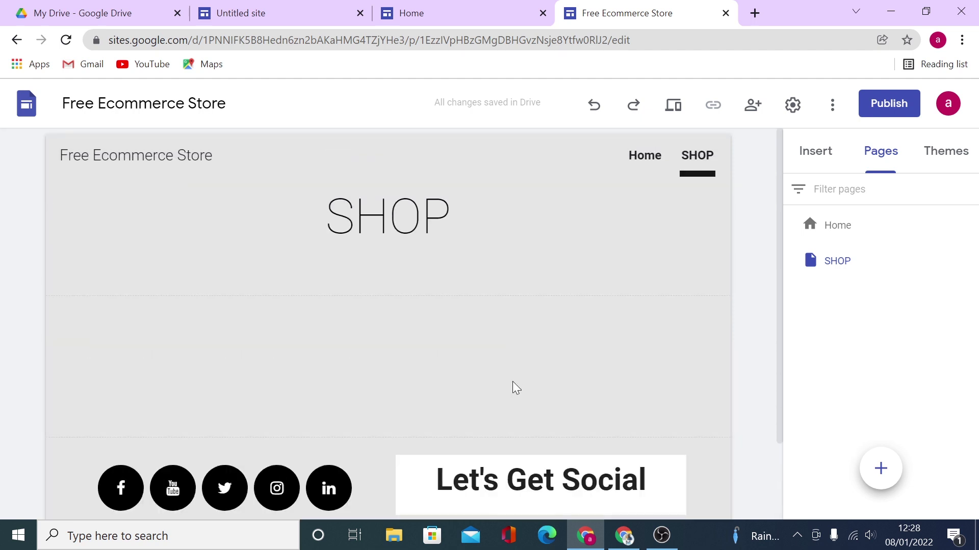
{"action": "double_click", "coordinate": [179, 356]}
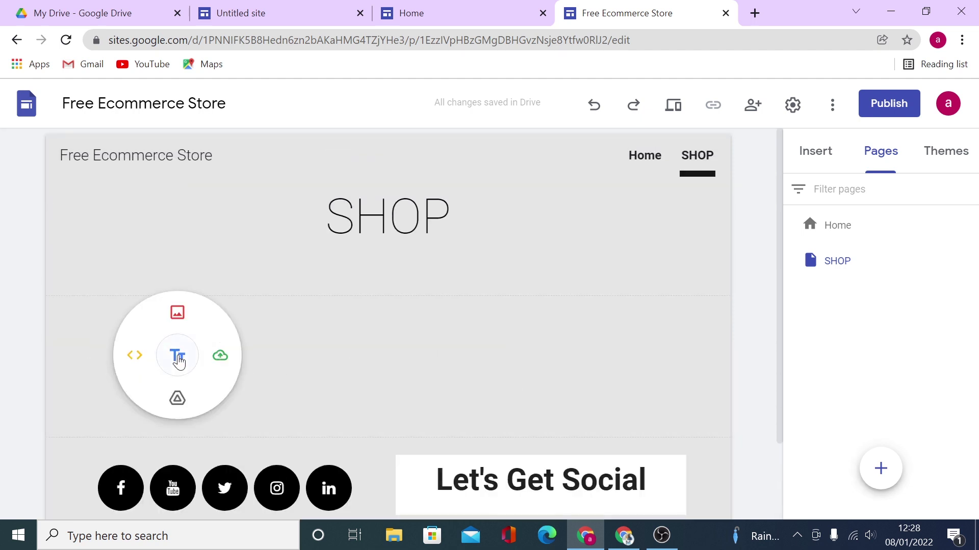
{"action": "left_click", "coordinate": [223, 356]}
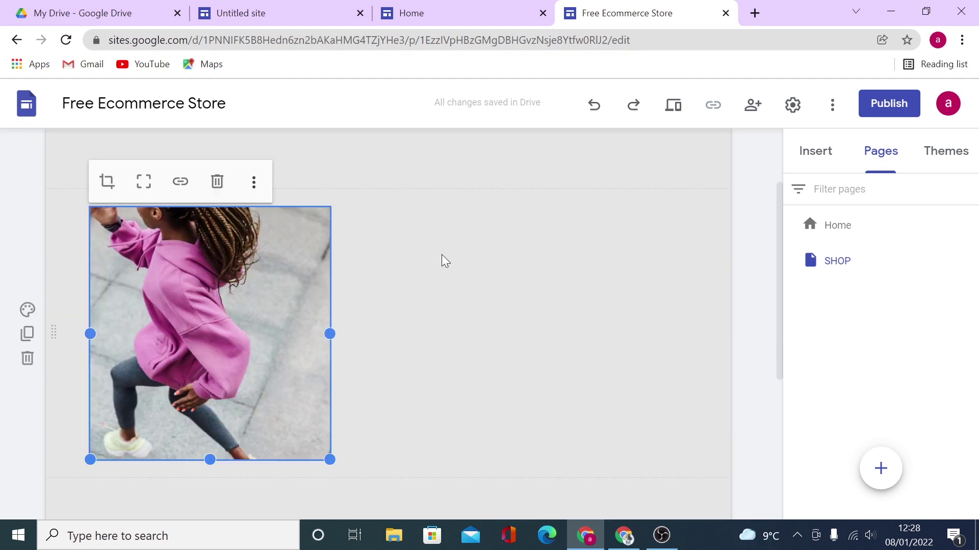
{"action": "left_click", "coordinate": [443, 257]}
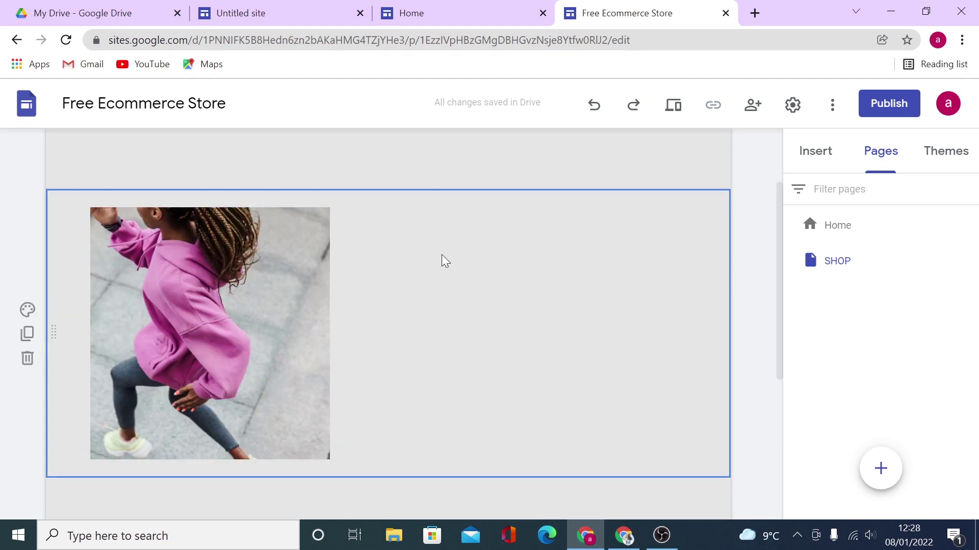
Add a text box beside the photo with the pasted Running Swoosh Half Zip Top details
{"action": "double_click", "coordinate": [515, 304]}
{"action": "left_click", "coordinate": [513, 303]}
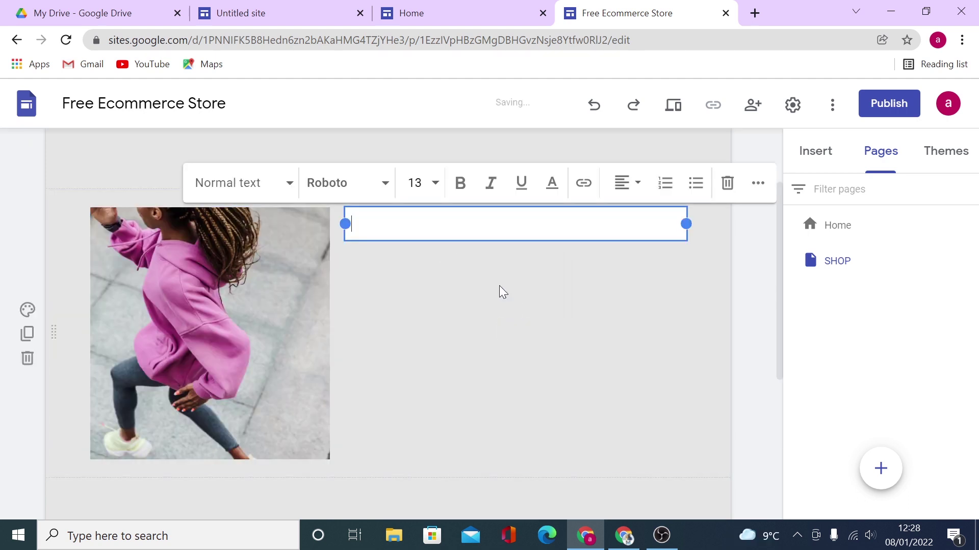
{"action": "right_click", "coordinate": [442, 228]}
{"action": "left_click", "coordinate": [497, 345]}
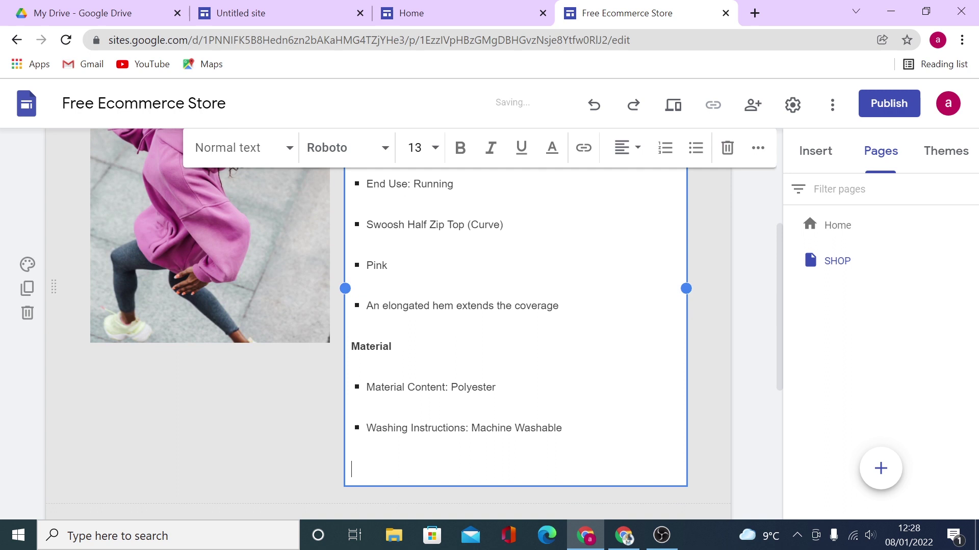
Try a dark banner header behind the SHOP title, then revert to a plain title
{"action": "scroll", "coordinate": [701, 396], "scroll_direction": "up", "scroll_amount": 4}
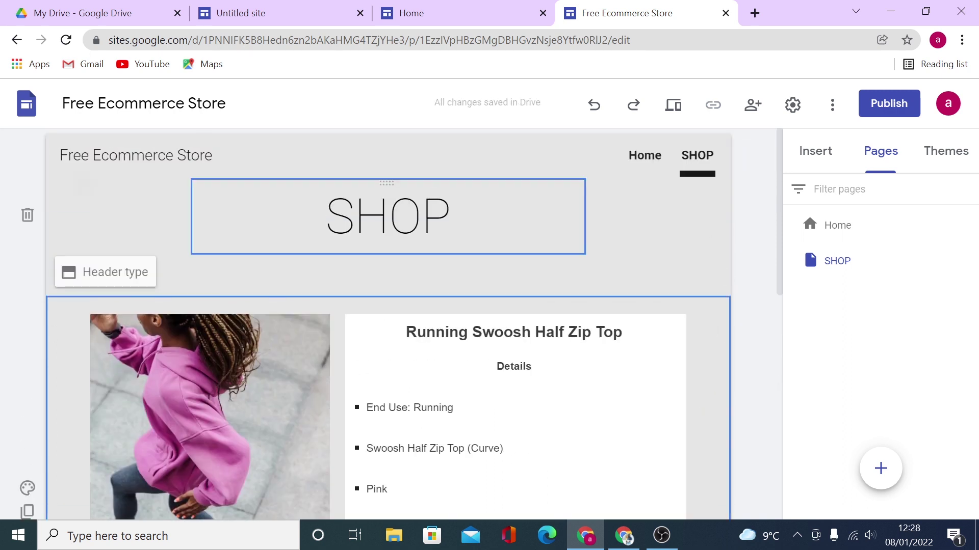
{"action": "left_click", "coordinate": [115, 277]}
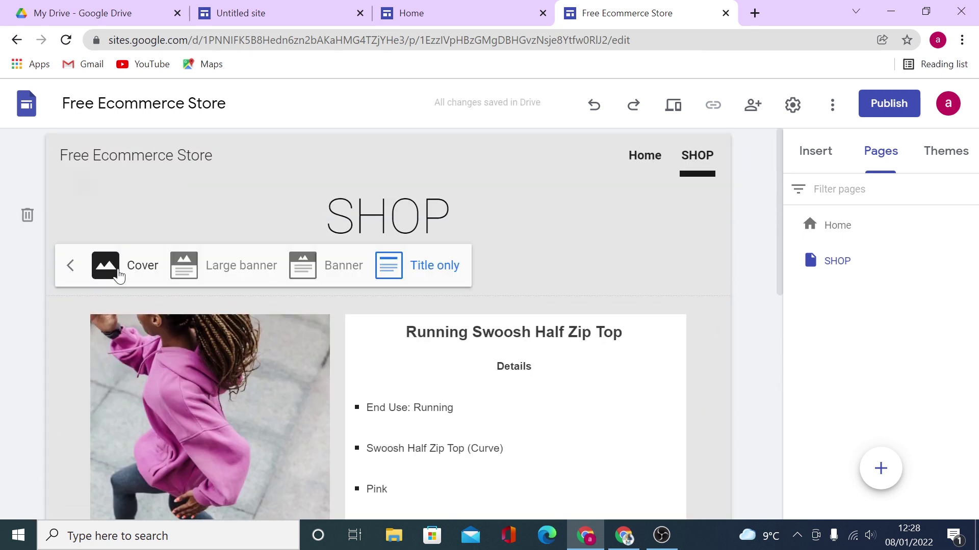
{"action": "left_click", "coordinate": [303, 265]}
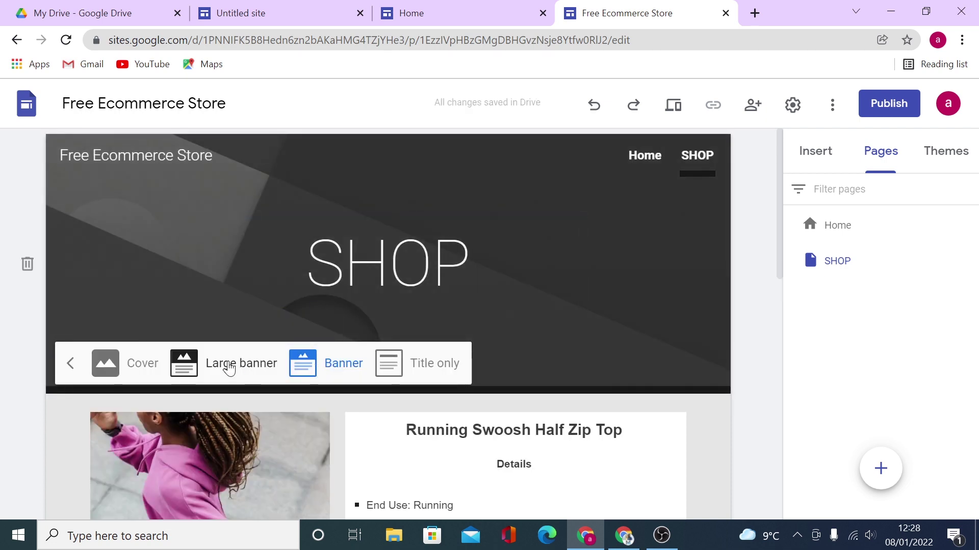
{"action": "left_click", "coordinate": [422, 363]}
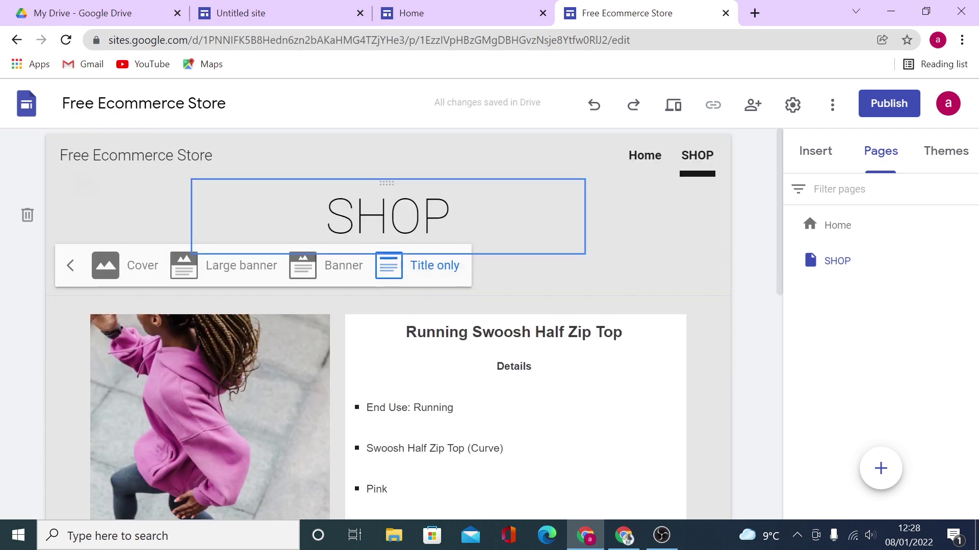
{"action": "scroll", "coordinate": [108, 296], "scroll_direction": "down", "scroll_amount": 7}
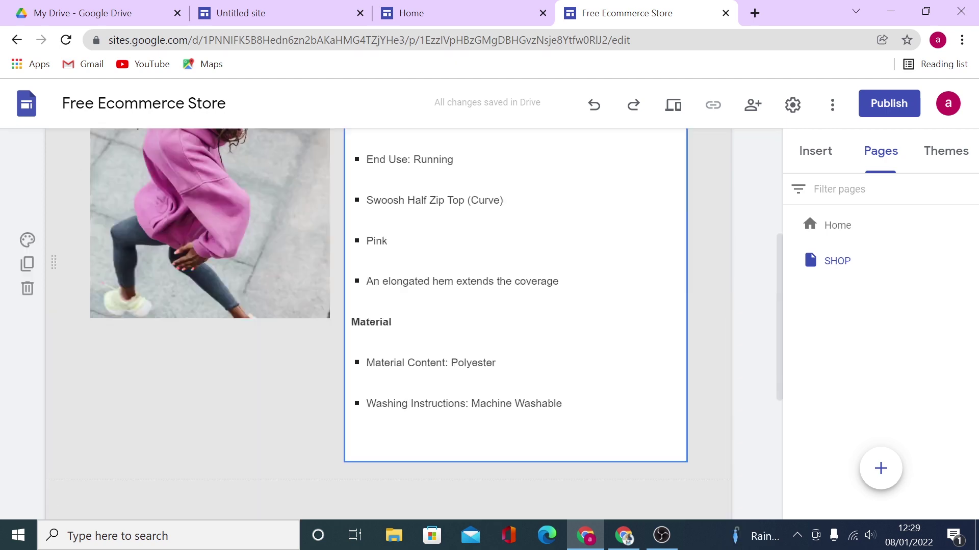
{"action": "scroll", "coordinate": [192, 405], "scroll_direction": "up", "scroll_amount": 3}
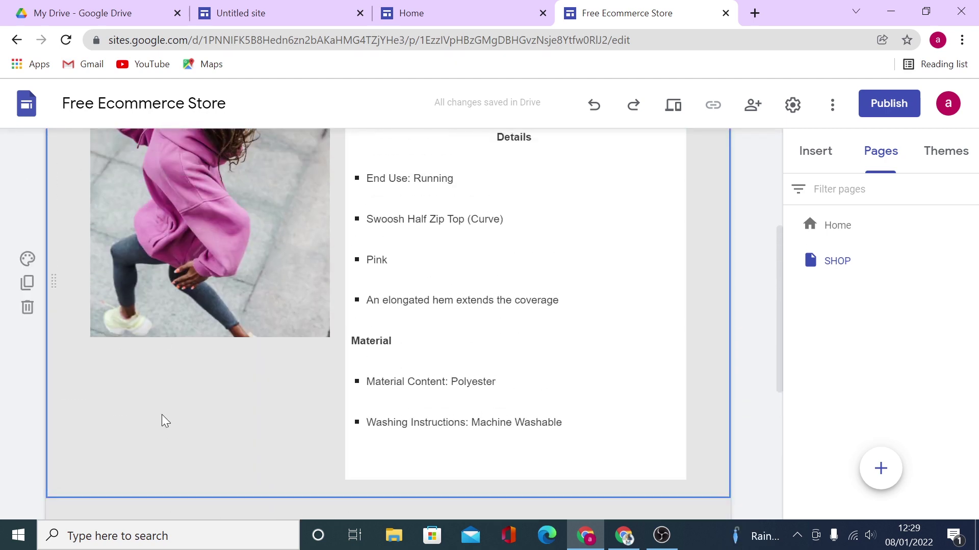
Embed the YES! ADD TO CART HTML code below the product photo
{"action": "double_click", "coordinate": [179, 397]}
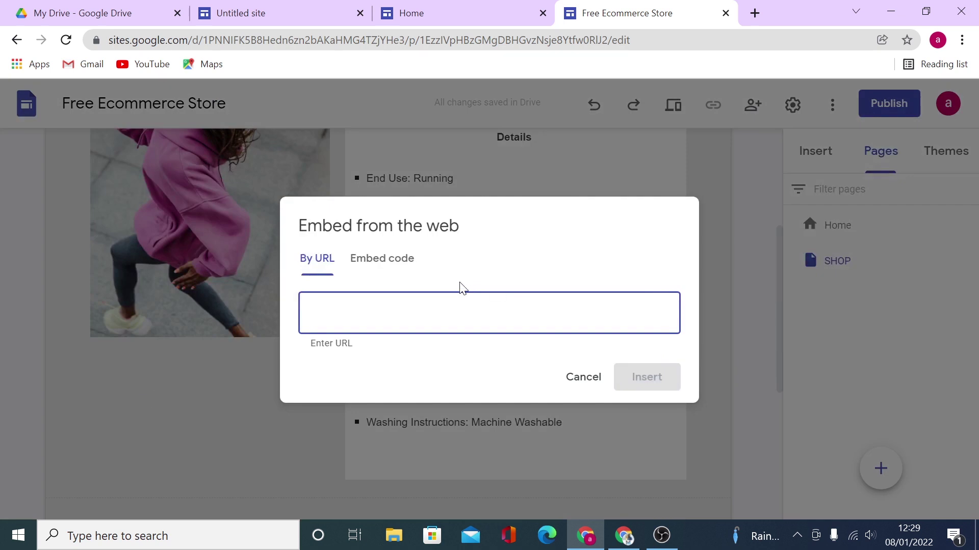
{"action": "left_click", "coordinate": [357, 264]}
{"action": "right_click", "coordinate": [373, 292]}
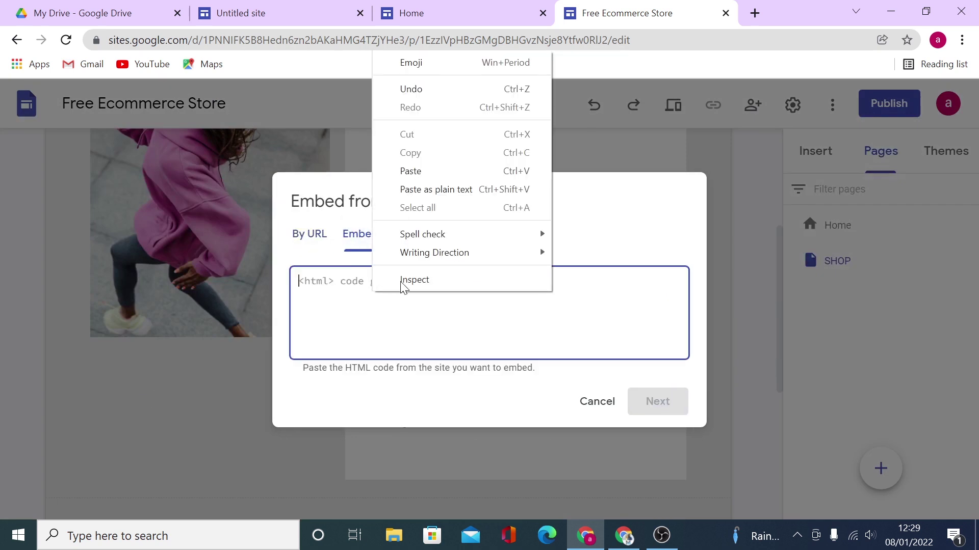
{"action": "left_click", "coordinate": [429, 172]}
{"action": "left_click", "coordinate": [666, 403]}
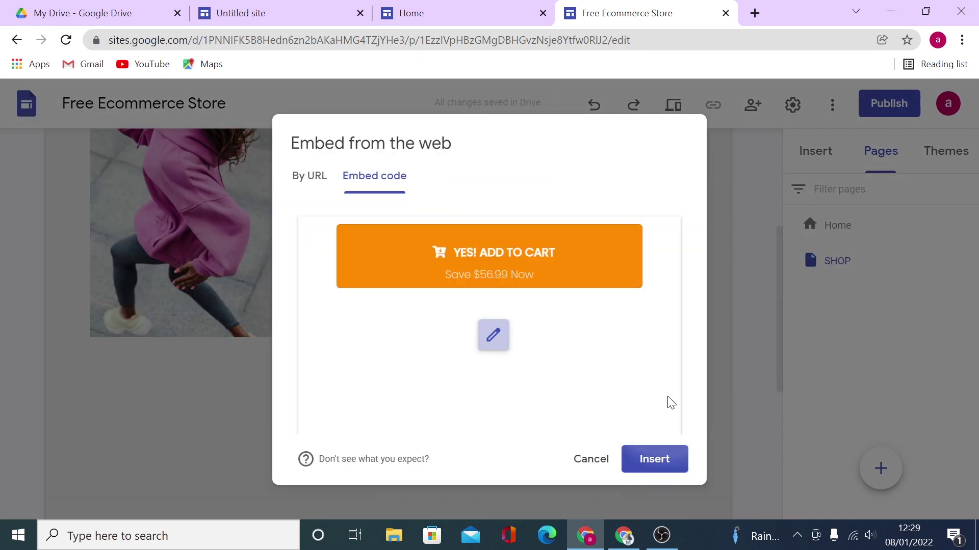
{"action": "left_click", "coordinate": [648, 457]}
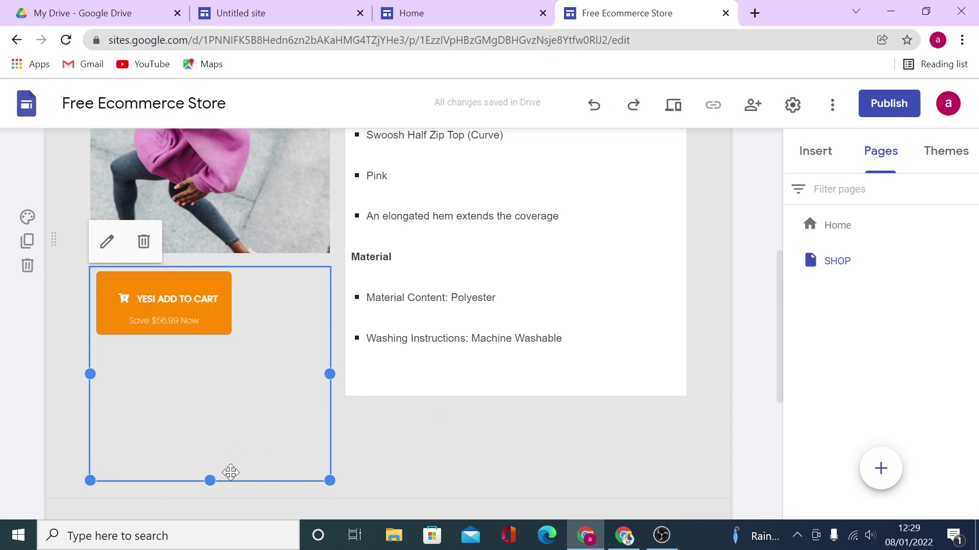
Shorten the cart embed, narrow the photo column, and crop the photo to its middle
{"action": "left_click", "coordinate": [214, 490]}
{"action": "left_click", "coordinate": [182, 319]}
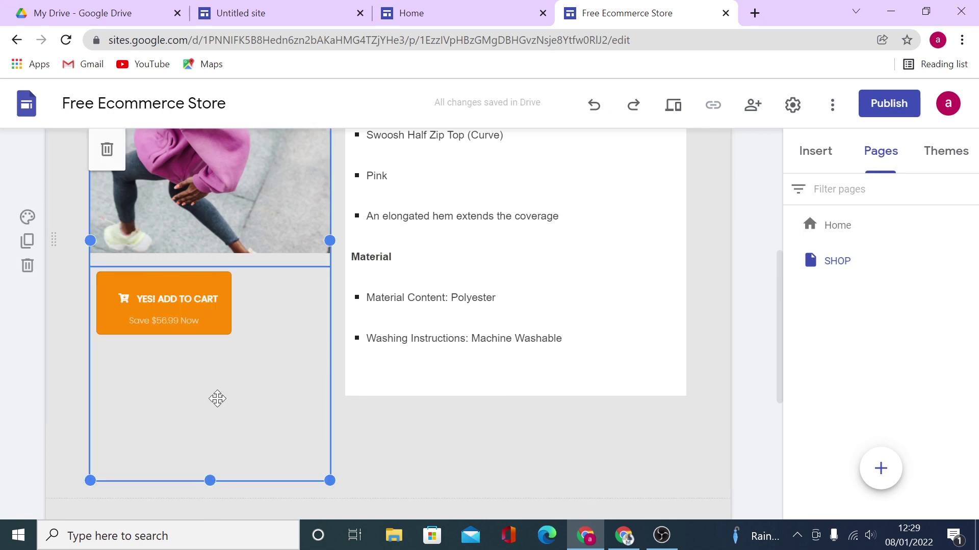
{"action": "left_click", "coordinate": [192, 297]}
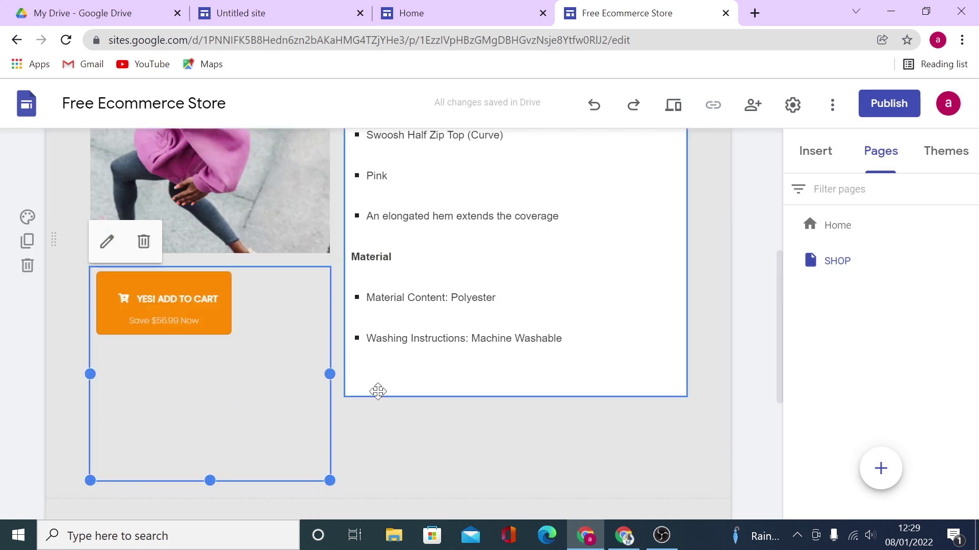
{"action": "left_click_drag", "start_coordinate": [209, 476], "coordinate": [222, 398]}
{"action": "left_click_drag", "start_coordinate": [329, 413], "coordinate": [258, 399]}
{"action": "left_click", "coordinate": [192, 357]}
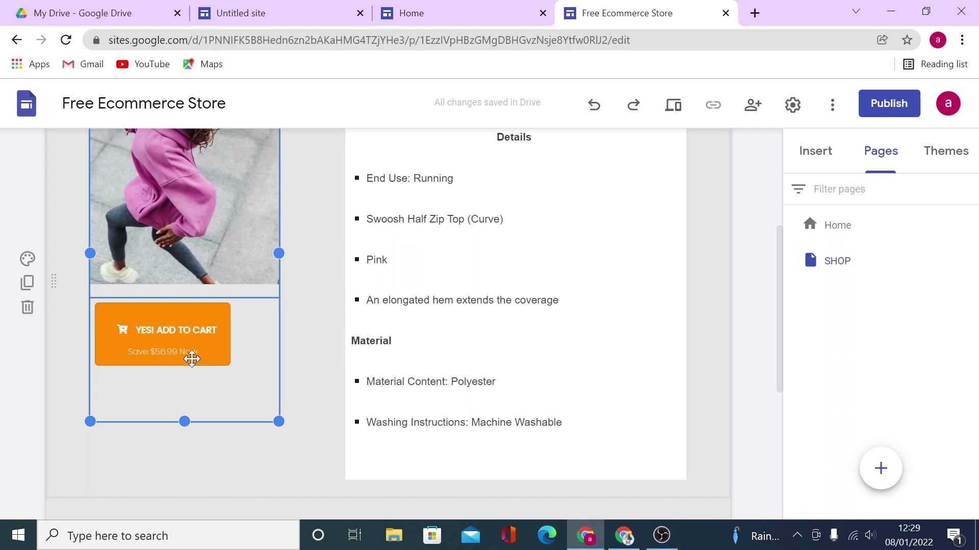
{"action": "double_click", "coordinate": [219, 213]}
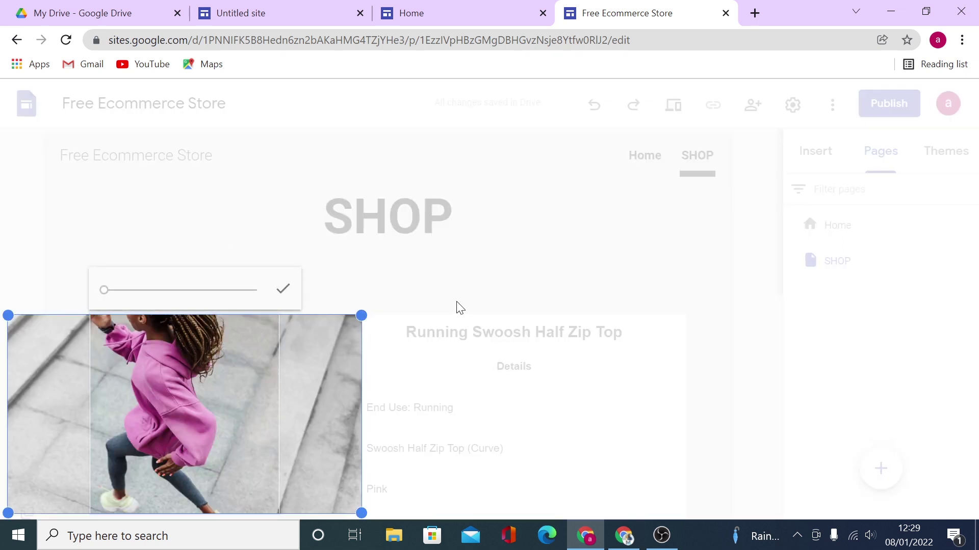
{"action": "left_click", "coordinate": [427, 317]}
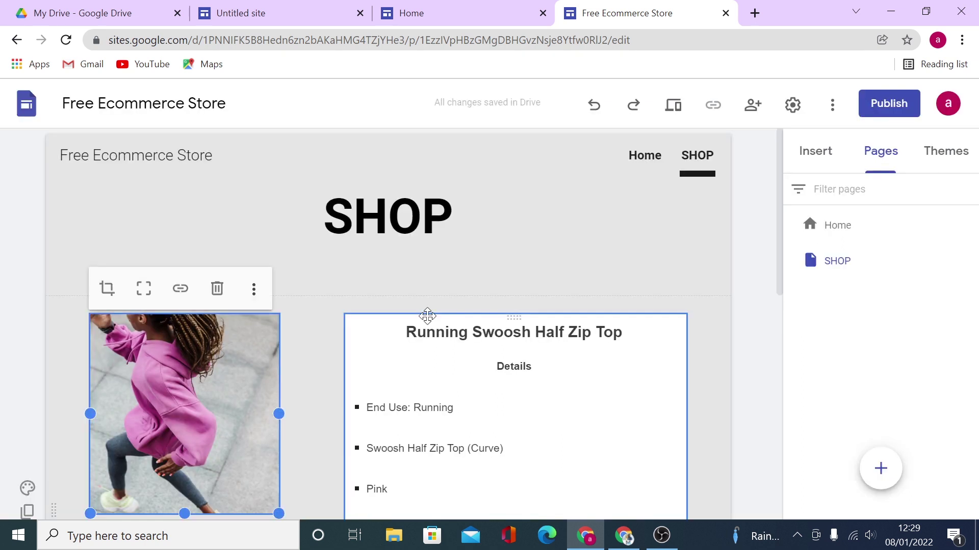
{"action": "scroll", "coordinate": [428, 312], "scroll_direction": "down", "scroll_amount": 1}
Scroll back up to the top of the page
{"action": "scroll", "coordinate": [429, 313], "scroll_direction": "up", "scroll_amount": 1}
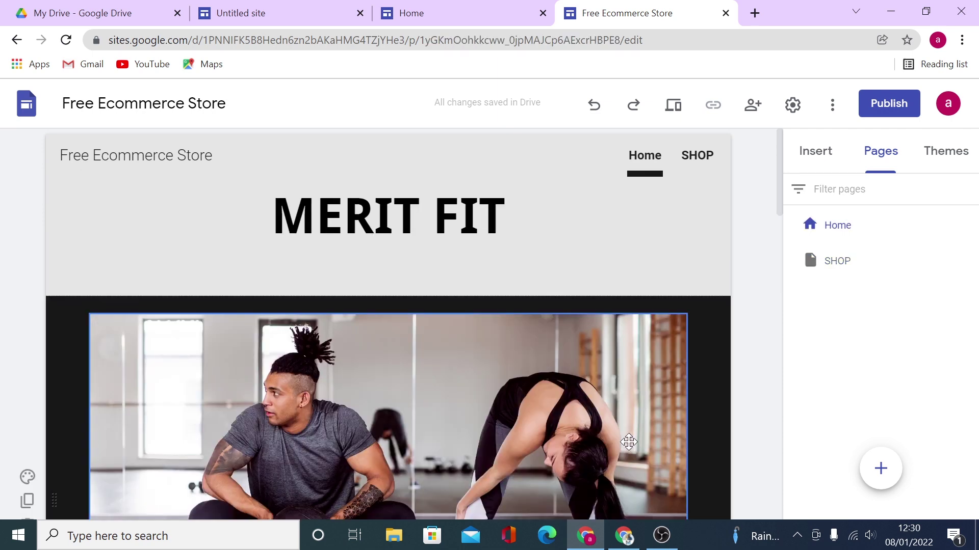
Review the sites.google.com free-ecommerce-store address and publish the site to the web
{"action": "left_click", "coordinate": [897, 107]}
{"action": "left_click_drag", "start_coordinate": [373, 199], "coordinate": [207, 199]}
{"action": "left_click", "coordinate": [207, 199]}
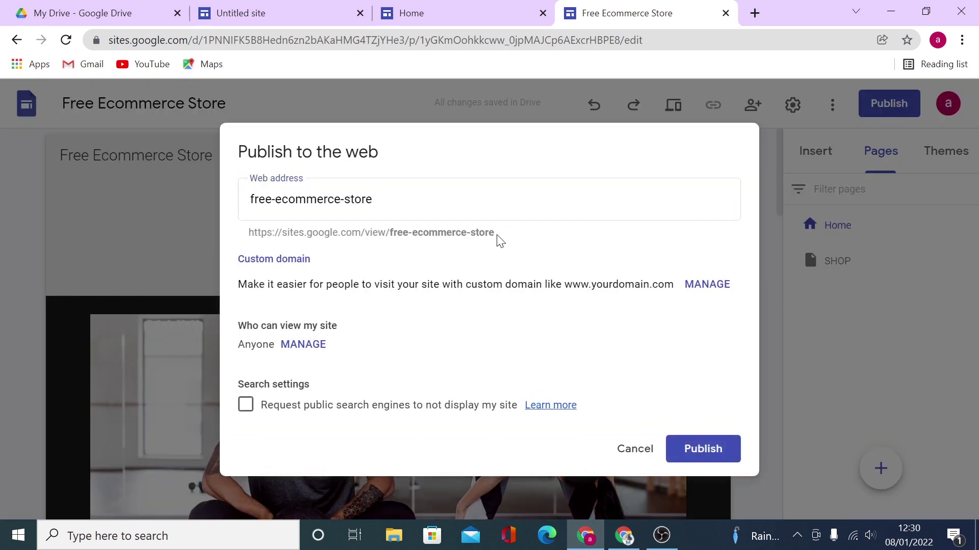
{"action": "left_click_drag", "start_coordinate": [391, 233], "coordinate": [242, 240]}
{"action": "left_click", "coordinate": [242, 240]}
{"action": "left_click_drag", "start_coordinate": [246, 233], "coordinate": [525, 244]}
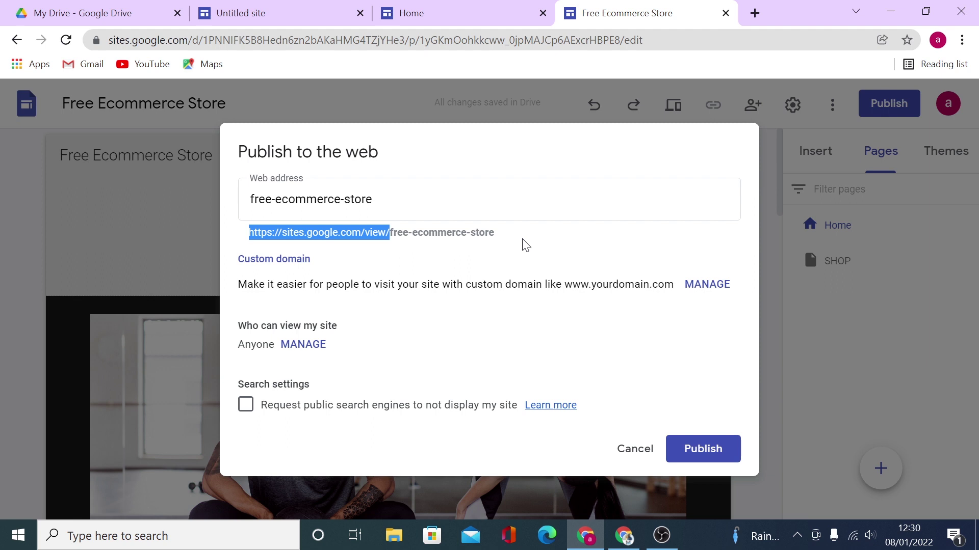
{"action": "left_click", "coordinate": [525, 245]}
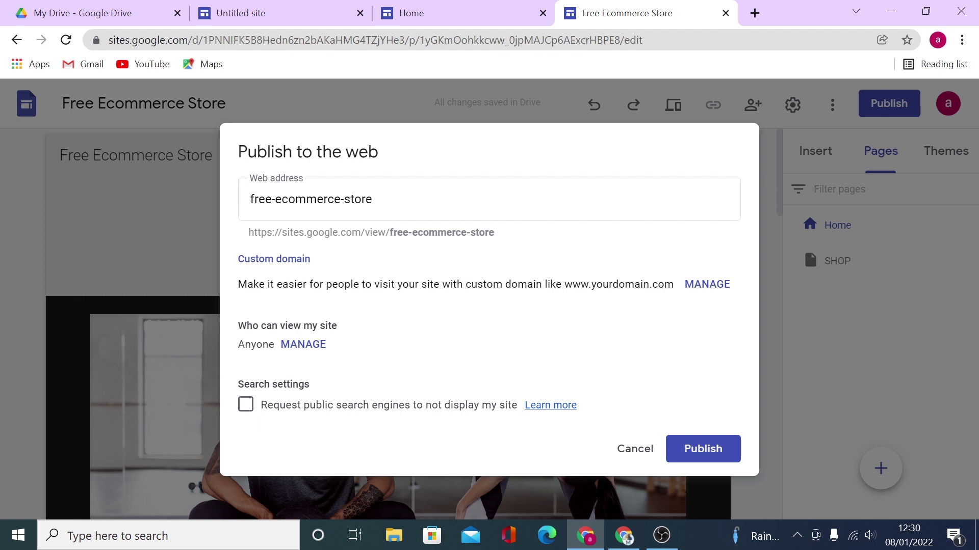
{"action": "left_click_drag", "start_coordinate": [282, 234], "coordinate": [341, 233]}
{"action": "left_click", "coordinate": [336, 233]}
{"action": "left_click_drag", "start_coordinate": [281, 234], "coordinate": [361, 233]}
{"action": "left_click", "coordinate": [361, 233]}
{"action": "left_click", "coordinate": [692, 451]}
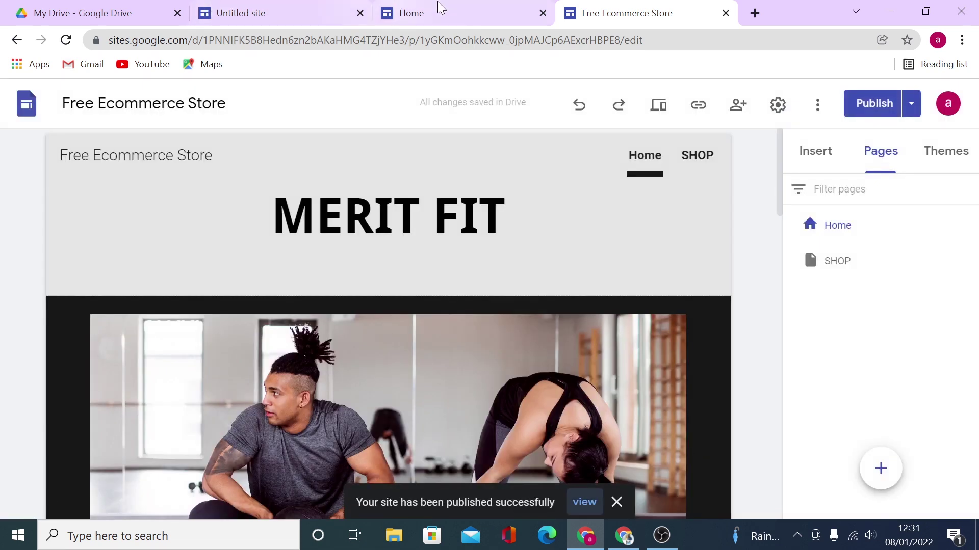
{"action": "left_click", "coordinate": [441, 8]}
{"action": "scroll", "coordinate": [815, 347], "scroll_direction": "up", "scroll_amount": 10}
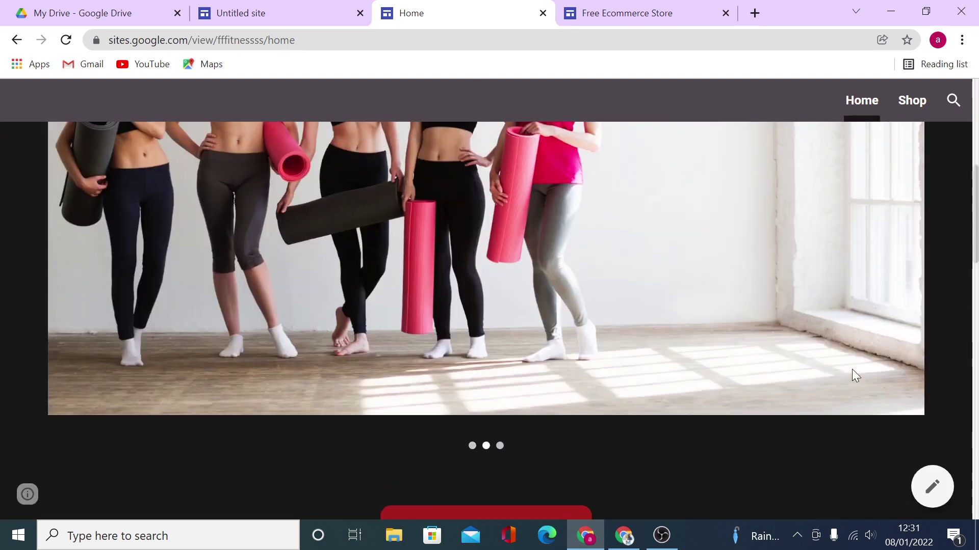
{"action": "scroll", "coordinate": [852, 370], "scroll_direction": "up", "scroll_amount": 3}
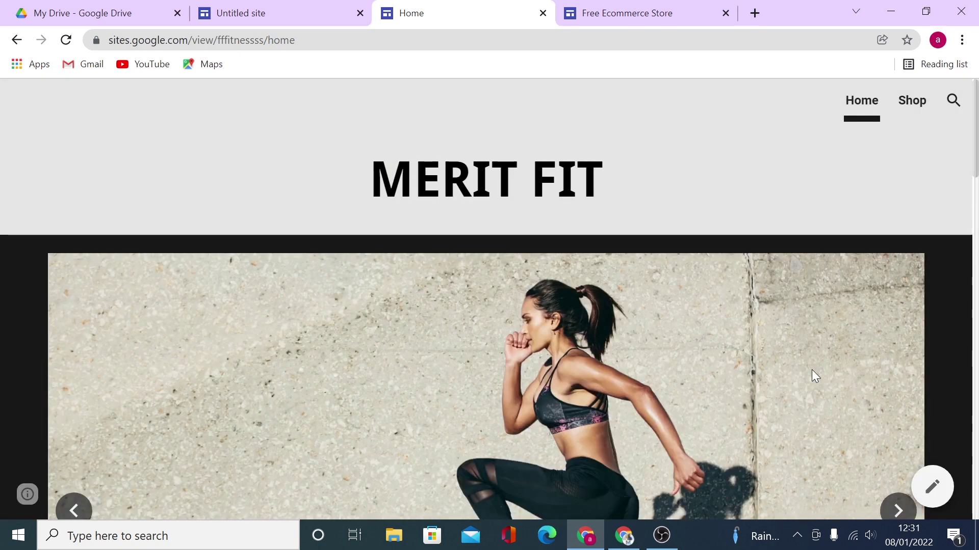
{"action": "scroll", "coordinate": [812, 369], "scroll_direction": "down", "scroll_amount": 4}
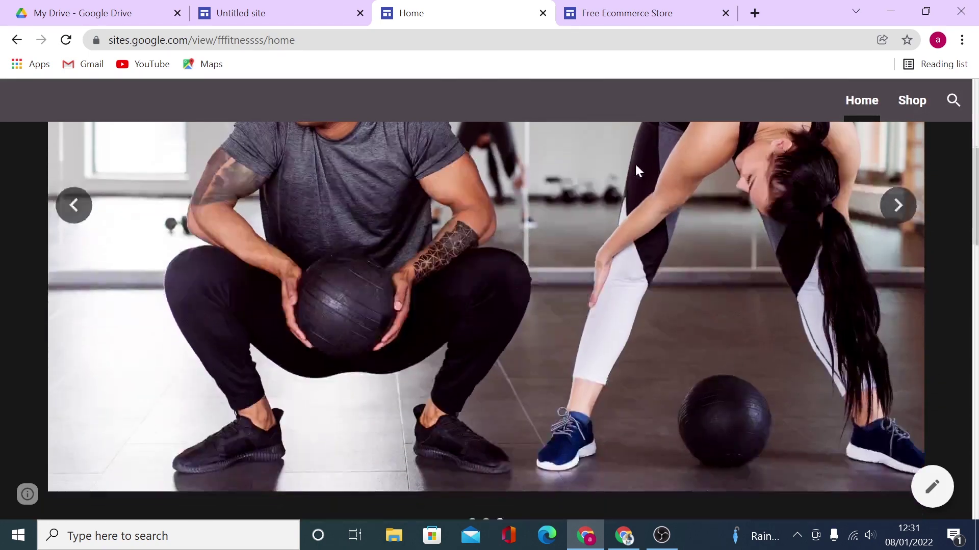
{"action": "left_click", "coordinate": [636, 18]}
{"action": "left_click", "coordinate": [814, 149]}
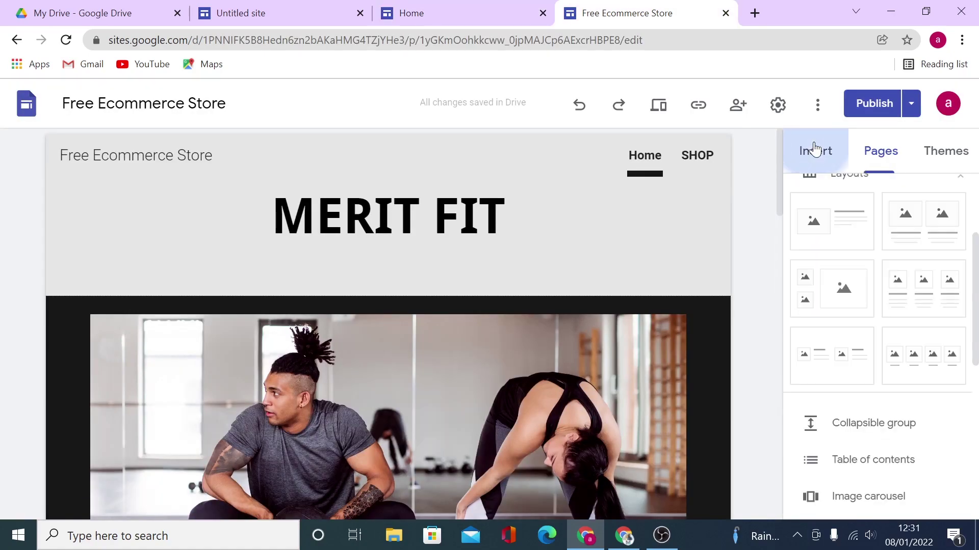
{"action": "scroll", "coordinate": [925, 291], "scroll_direction": "up", "scroll_amount": 3}
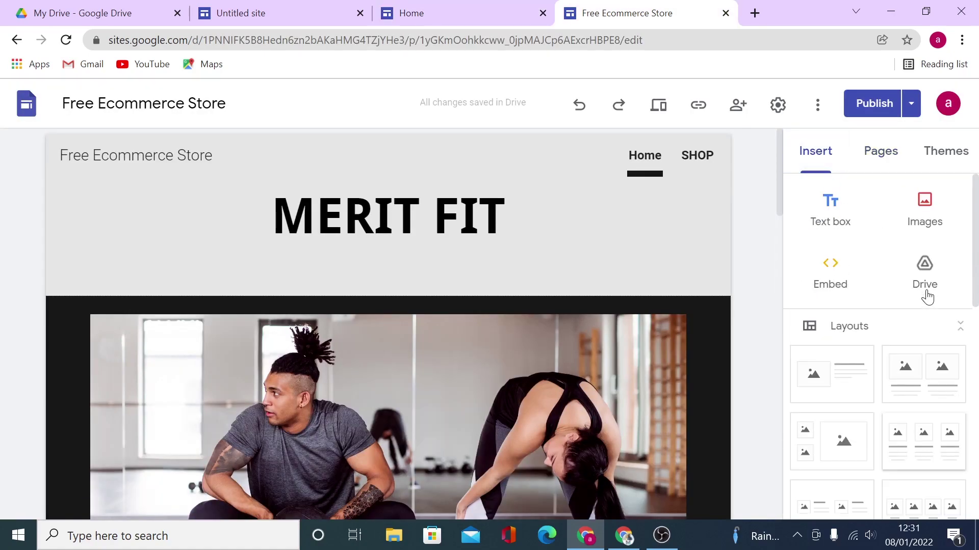
{"action": "scroll", "coordinate": [927, 297], "scroll_direction": "down", "scroll_amount": 10}
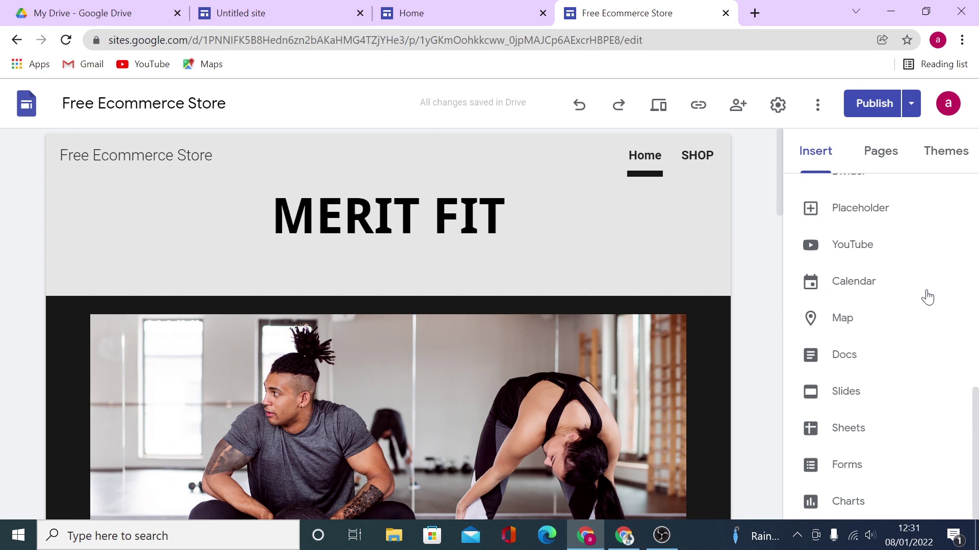
{"action": "scroll", "coordinate": [928, 297], "scroll_direction": "up", "scroll_amount": 10}
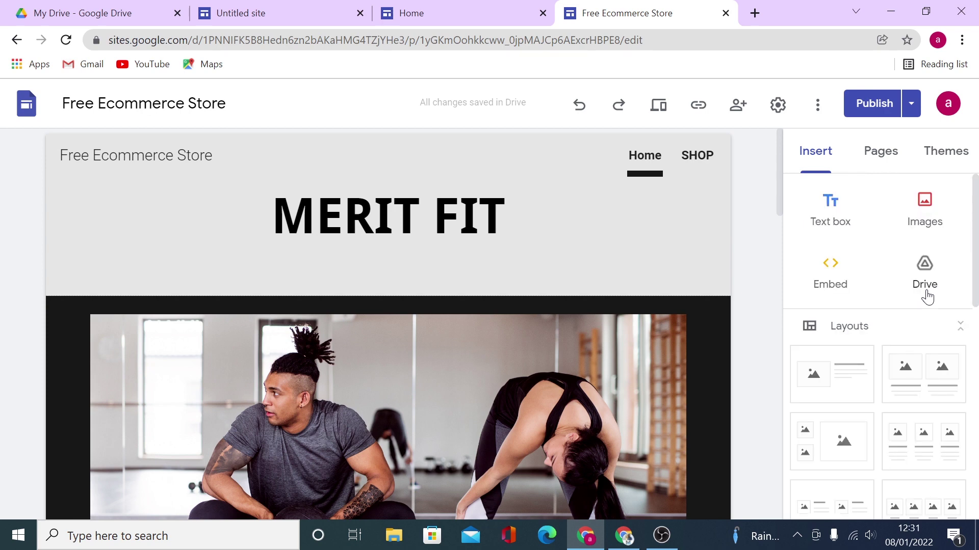
{"action": "scroll", "coordinate": [928, 297], "scroll_direction": "down", "scroll_amount": 3}
{"action": "scroll", "coordinate": [927, 297], "scroll_direction": "down", "scroll_amount": 3}
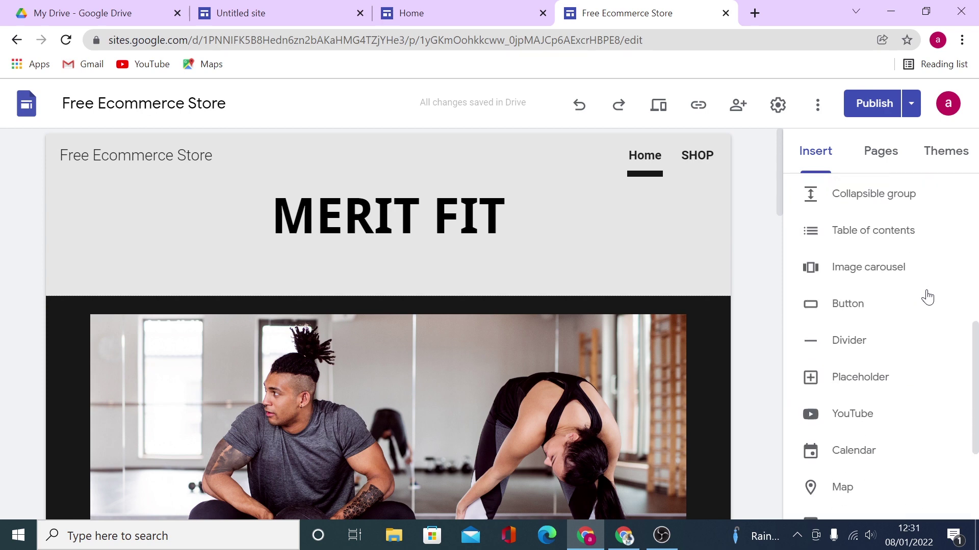
{"action": "scroll", "coordinate": [928, 297], "scroll_direction": "down", "scroll_amount": 3}
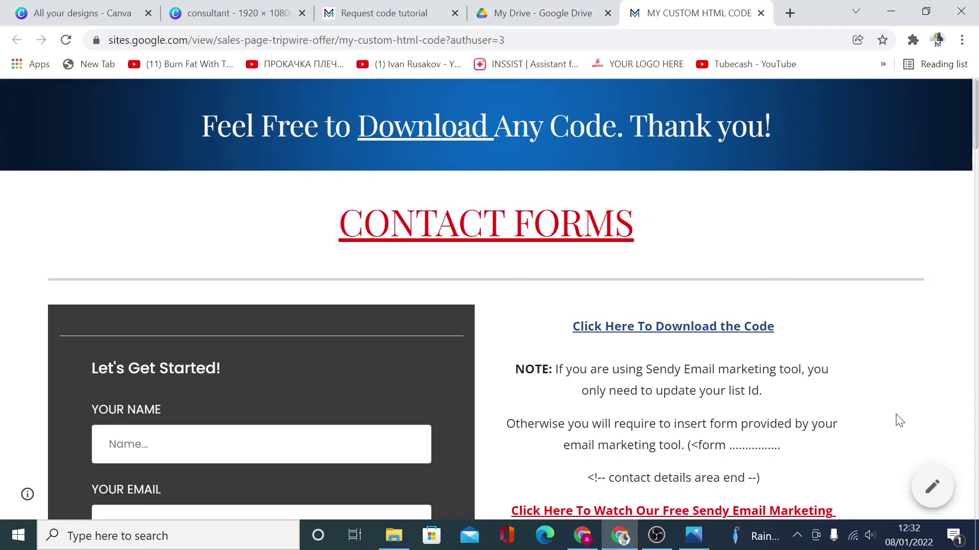
Scroll through the Contact Forms, Buttons, Products Images and Social Media Icons sections of the HTML code site
{"action": "scroll", "coordinate": [898, 416], "scroll_direction": "down", "scroll_amount": 1}
{"action": "scroll", "coordinate": [898, 413], "scroll_direction": "down", "scroll_amount": 2}
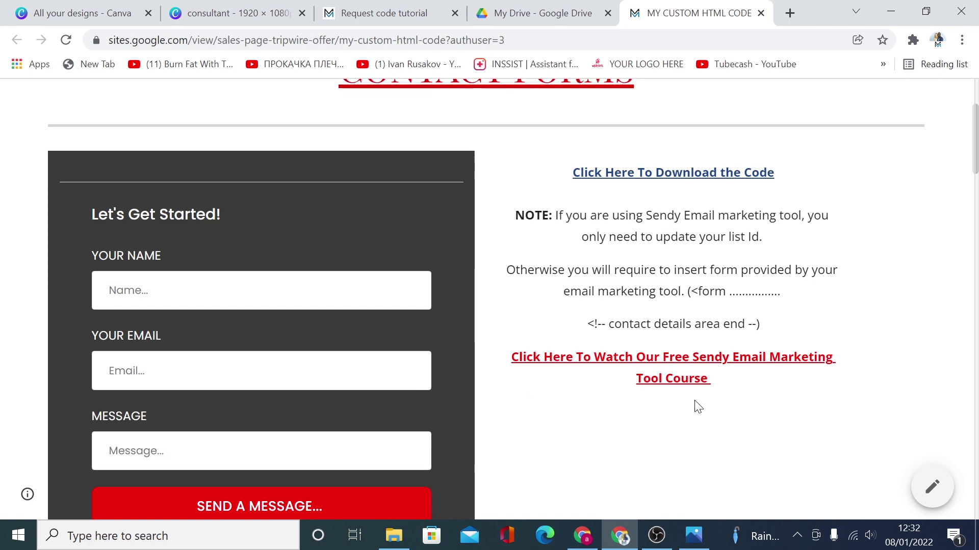
{"action": "scroll", "coordinate": [696, 405], "scroll_direction": "down", "scroll_amount": 1}
{"action": "scroll", "coordinate": [697, 407], "scroll_direction": "down", "scroll_amount": 5}
{"action": "scroll", "coordinate": [697, 407], "scroll_direction": "down", "scroll_amount": 4}
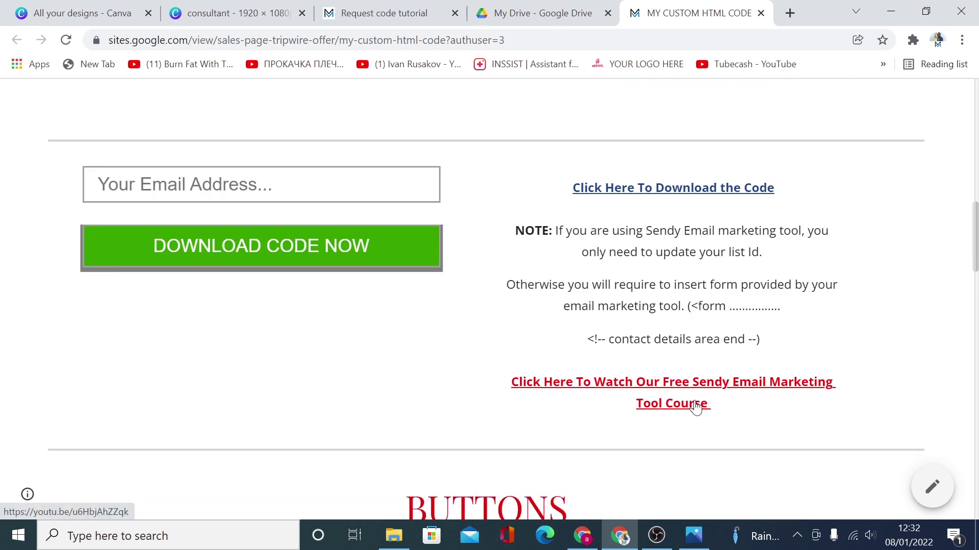
{"action": "scroll", "coordinate": [694, 406], "scroll_direction": "down", "scroll_amount": 5}
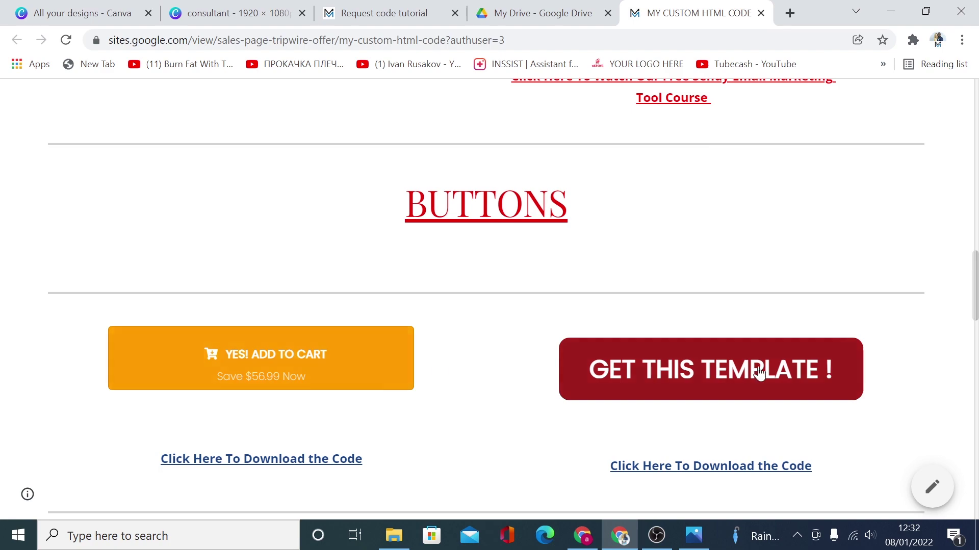
{"action": "scroll", "coordinate": [738, 378], "scroll_direction": "down", "scroll_amount": 7}
{"action": "scroll", "coordinate": [740, 380], "scroll_direction": "down", "scroll_amount": 4}
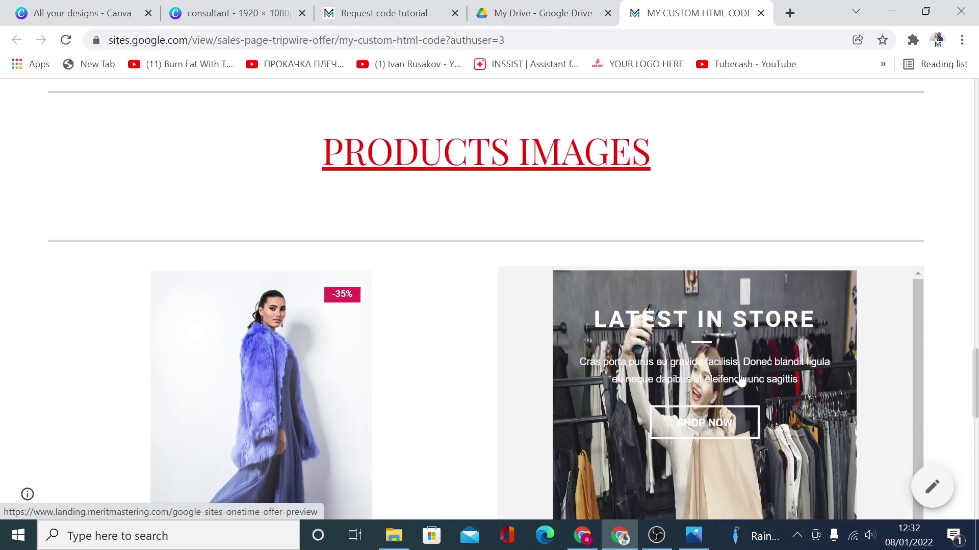
{"action": "scroll", "coordinate": [238, 387], "scroll_direction": "down", "scroll_amount": 1}
{"action": "scroll", "coordinate": [238, 387], "scroll_direction": "down", "scroll_amount": 1}
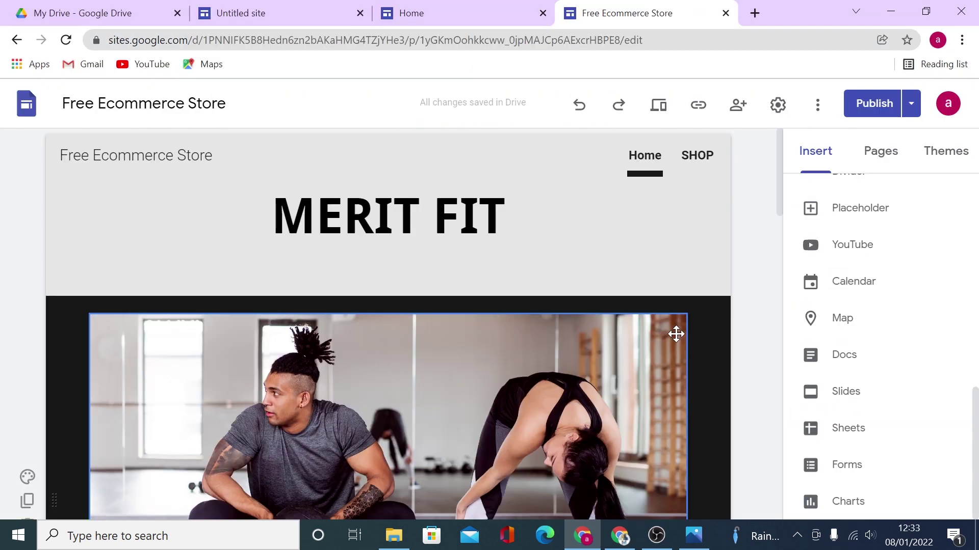
Scroll the home page from the carousel down to Featured Products, then switch to the Canva window
{"action": "scroll", "coordinate": [675, 334], "scroll_direction": "down", "scroll_amount": 4}
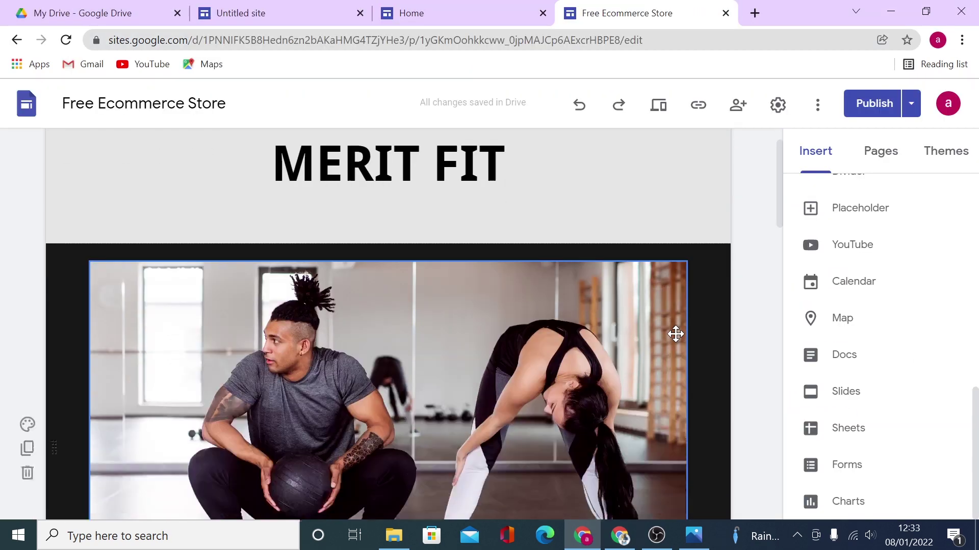
{"action": "scroll", "coordinate": [676, 334], "scroll_direction": "down", "scroll_amount": 9}
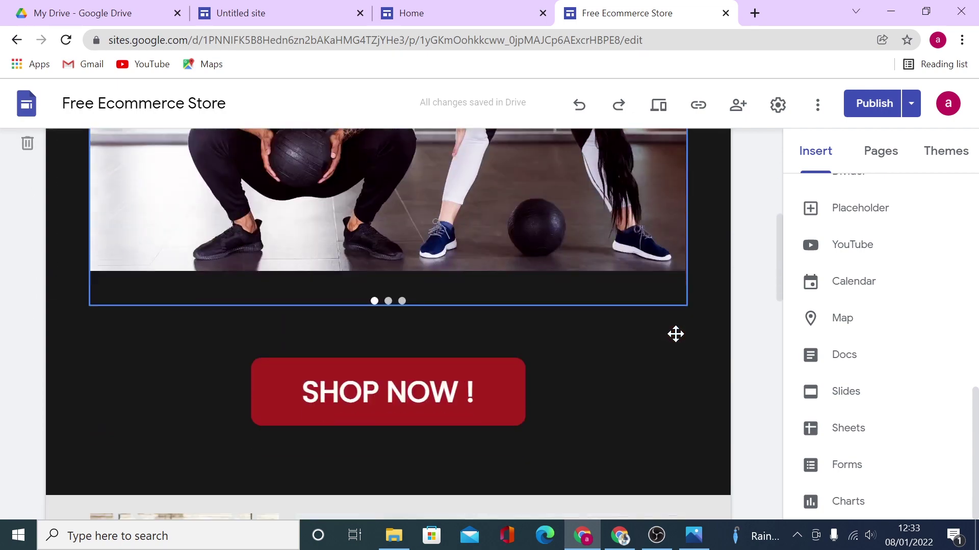
{"action": "scroll", "coordinate": [675, 334], "scroll_direction": "down", "scroll_amount": 4}
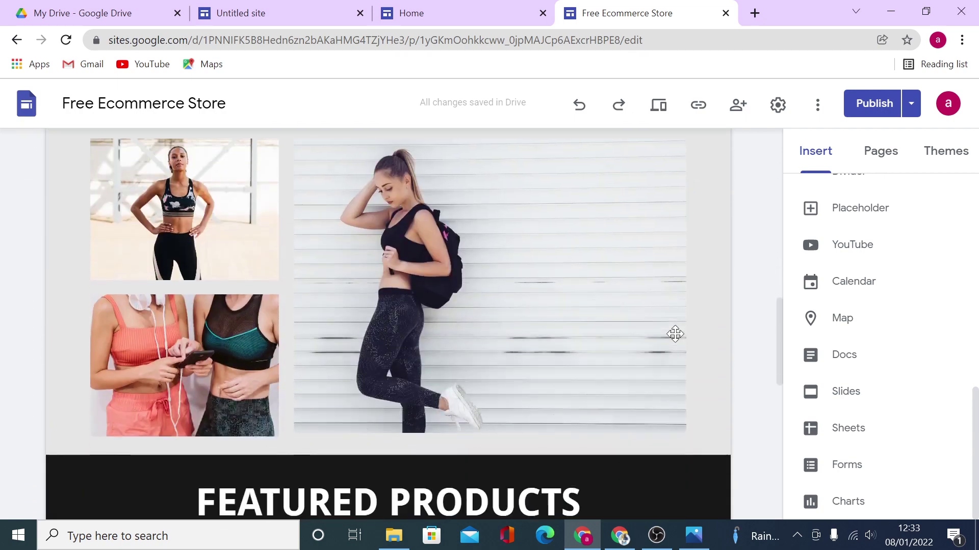
{"action": "scroll", "coordinate": [698, 317], "scroll_direction": "down", "scroll_amount": 2}
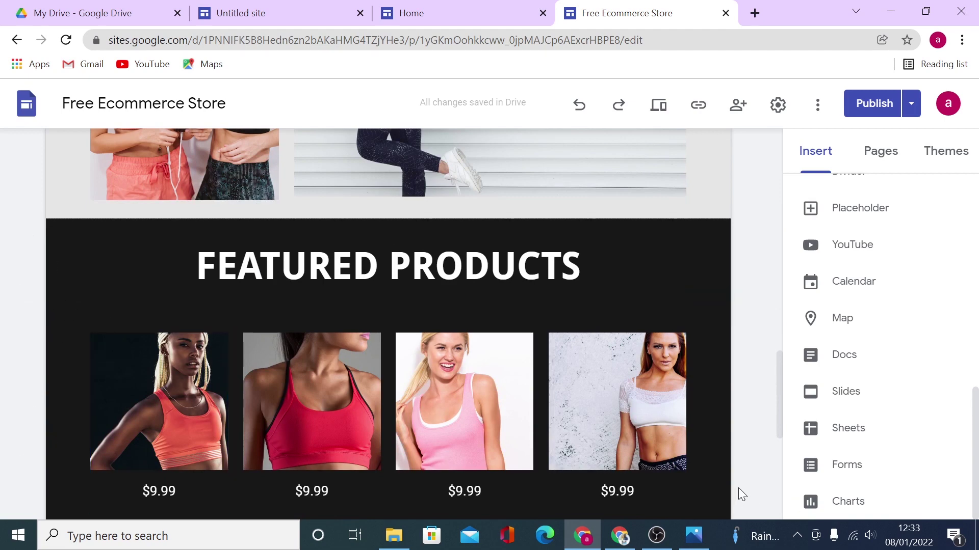
{"action": "left_click", "coordinate": [636, 536]}
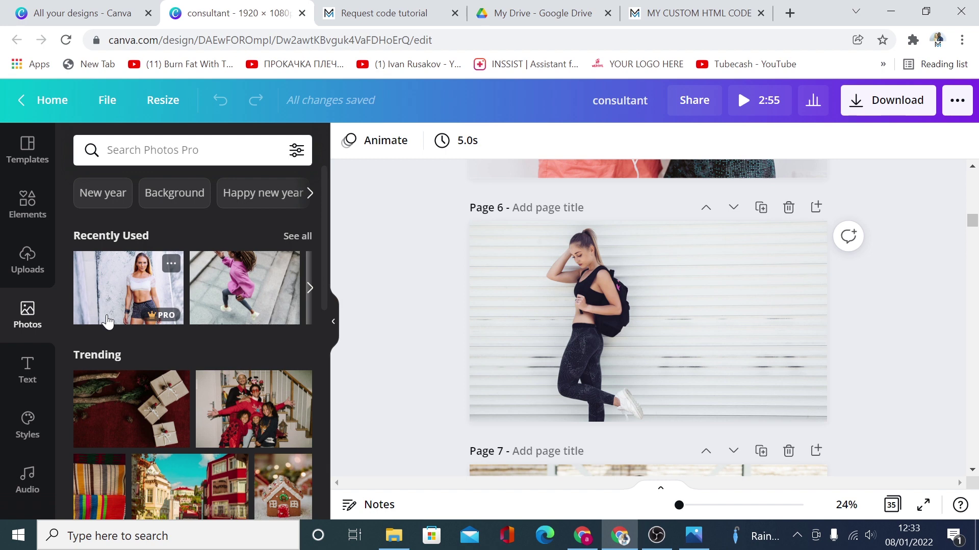
Scroll through the Canva design's photo pages to review them
{"action": "scroll", "coordinate": [54, 372], "scroll_direction": "down", "scroll_amount": 2}
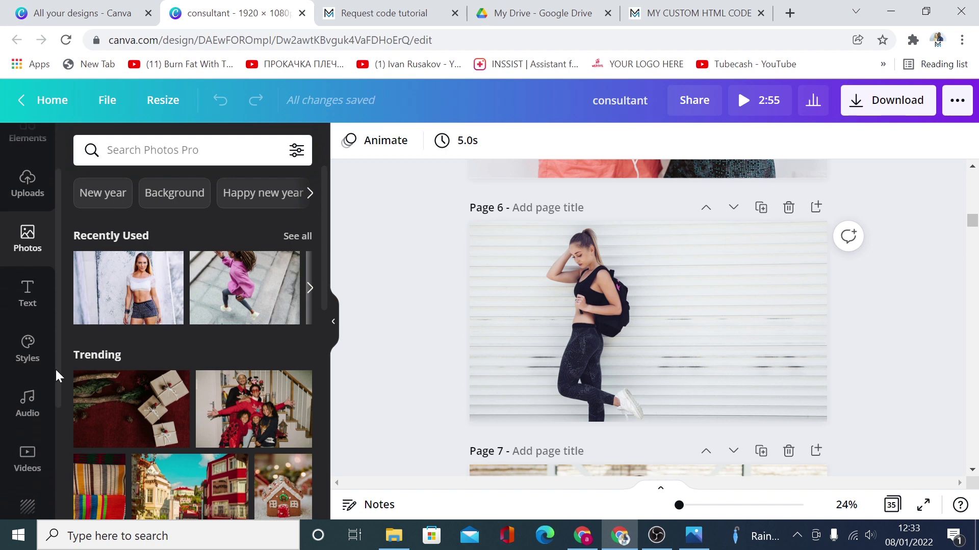
{"action": "scroll", "coordinate": [55, 362], "scroll_direction": "down", "scroll_amount": 5}
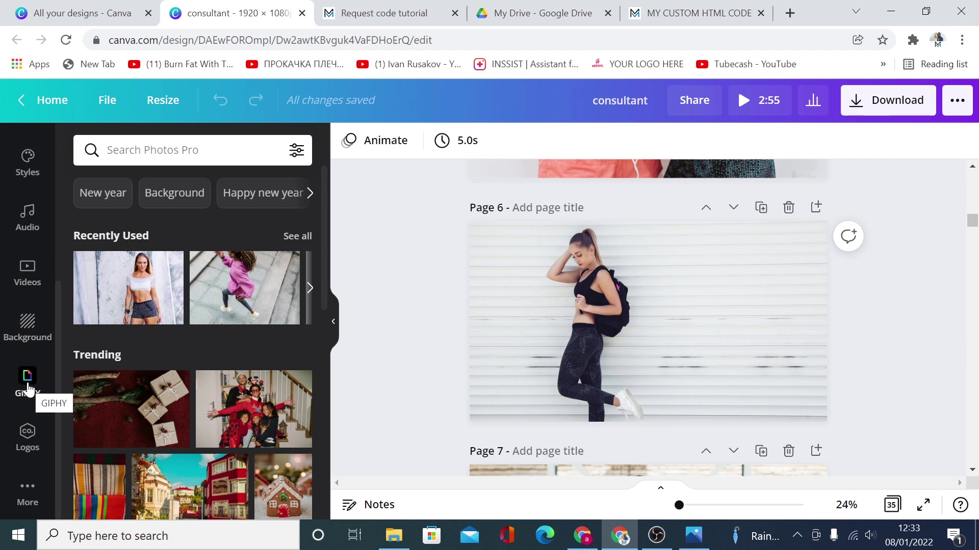
{"action": "scroll", "coordinate": [35, 326], "scroll_direction": "up", "scroll_amount": 7}
{"action": "scroll", "coordinate": [795, 380], "scroll_direction": "up", "scroll_amount": 2}
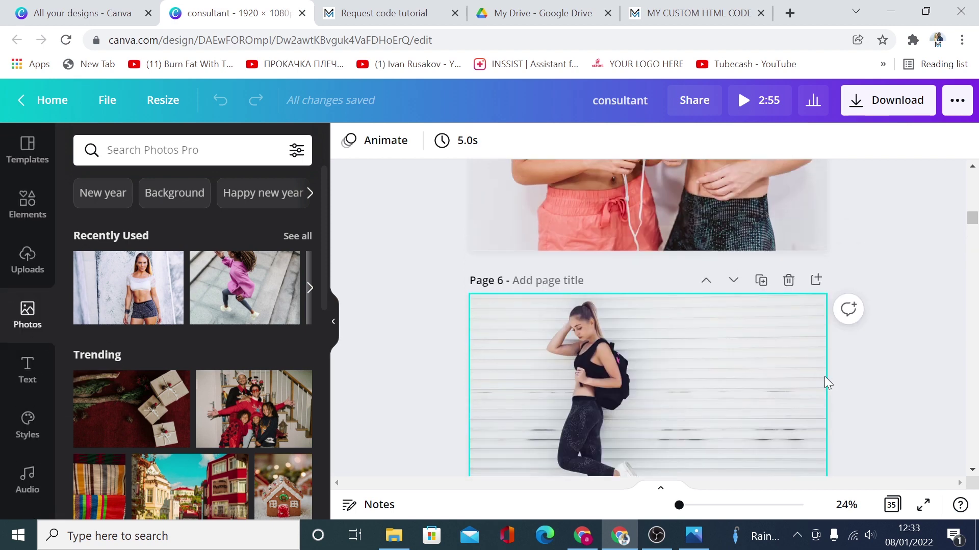
{"action": "scroll", "coordinate": [824, 376], "scroll_direction": "up", "scroll_amount": 10}
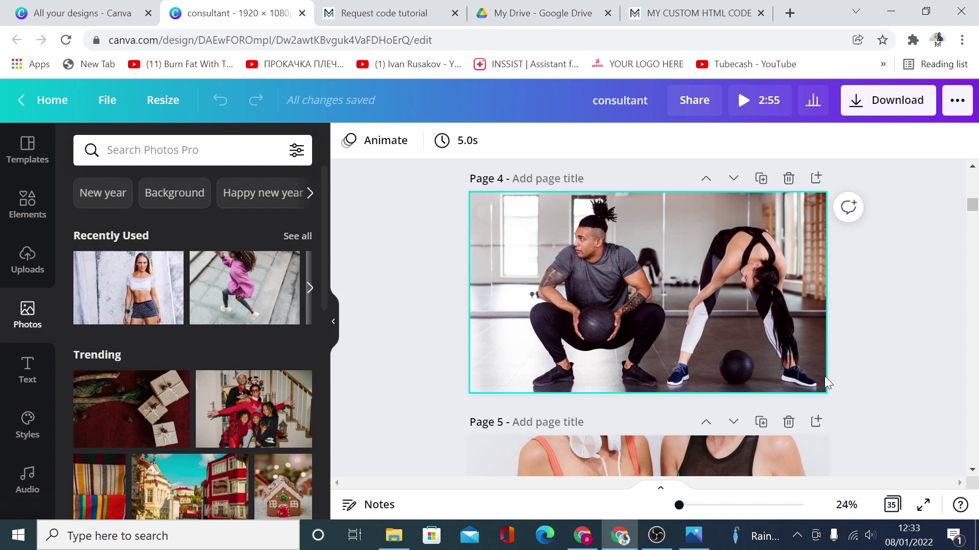
{"action": "scroll", "coordinate": [825, 378], "scroll_direction": "up", "scroll_amount": 6}
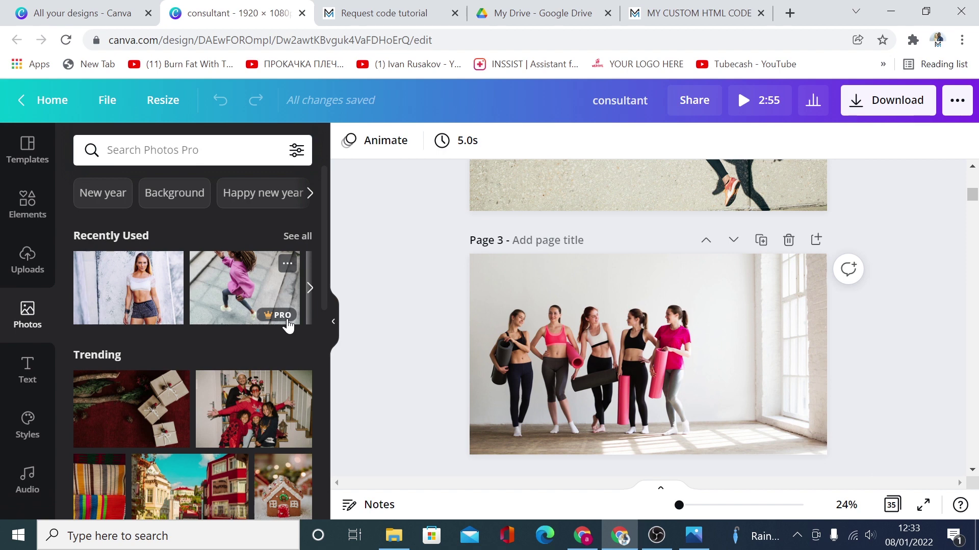
Open the Elements library in Canva and browse the available design elements
{"action": "left_click", "coordinate": [26, 203]}
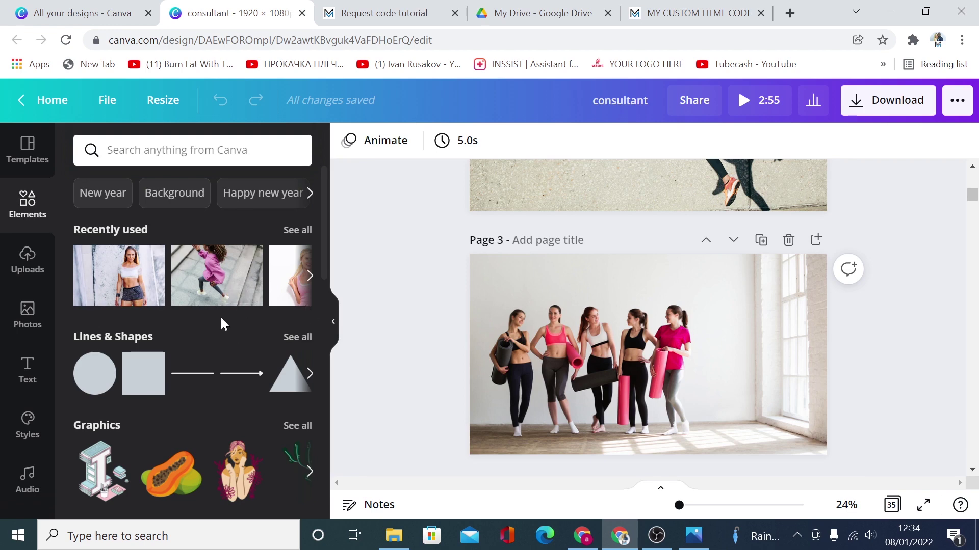
{"action": "scroll", "coordinate": [209, 321], "scroll_direction": "down", "scroll_amount": 1}
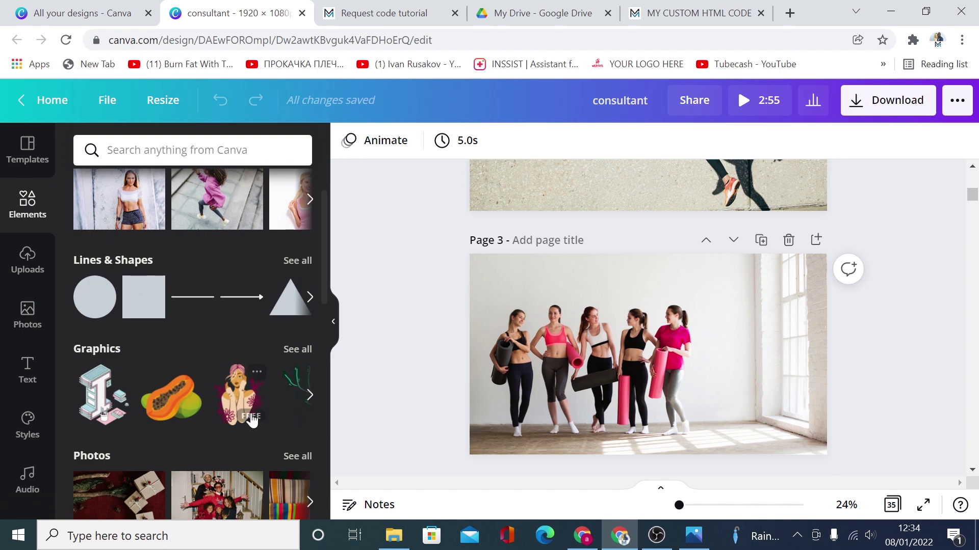
{"action": "scroll", "coordinate": [242, 415], "scroll_direction": "down", "scroll_amount": 1}
{"action": "scroll", "coordinate": [258, 385], "scroll_direction": "down", "scroll_amount": 8}
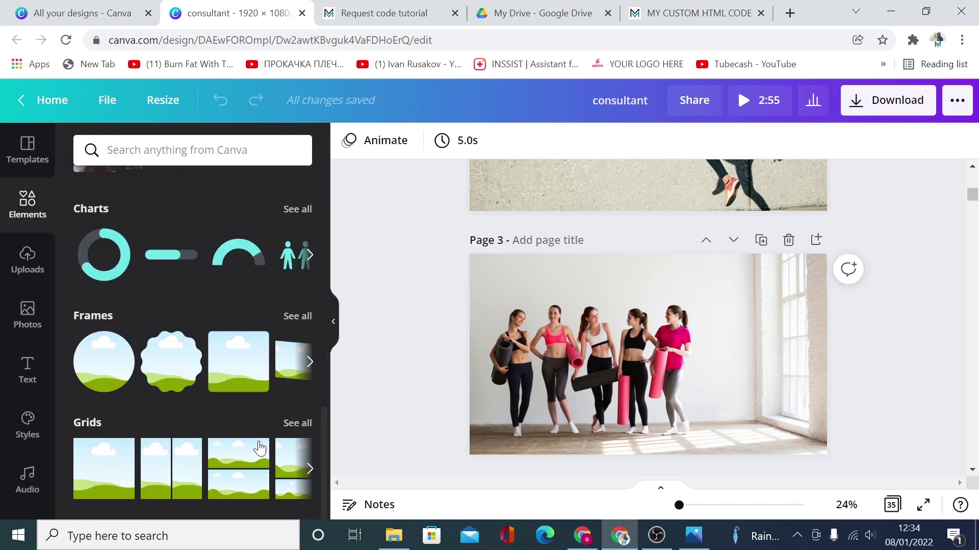
{"action": "scroll", "coordinate": [884, 454], "scroll_direction": "down", "scroll_amount": 1}
{"action": "key", "text": "alt+Tab"}
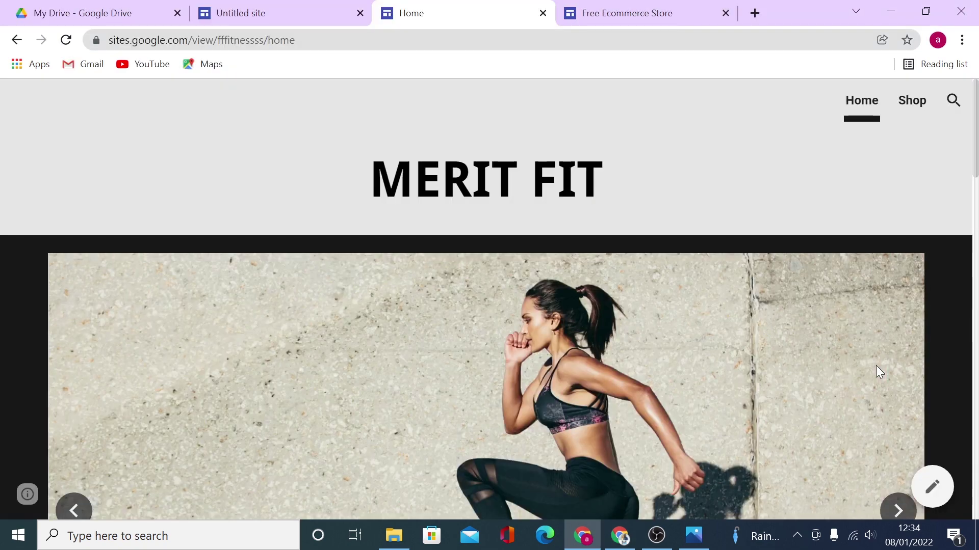
{"action": "scroll", "coordinate": [875, 366], "scroll_direction": "down", "scroll_amount": 3}
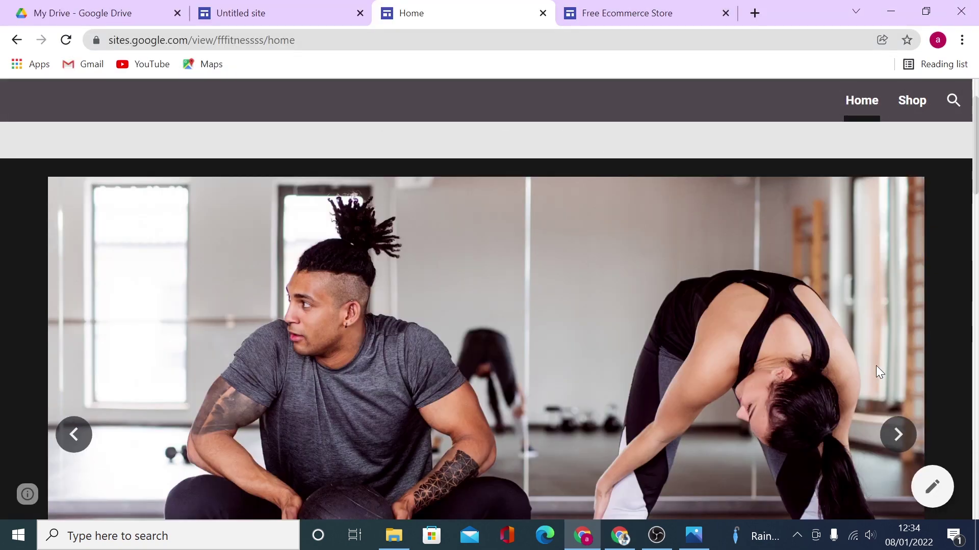
{"action": "scroll", "coordinate": [861, 374], "scroll_direction": "down", "scroll_amount": 3}
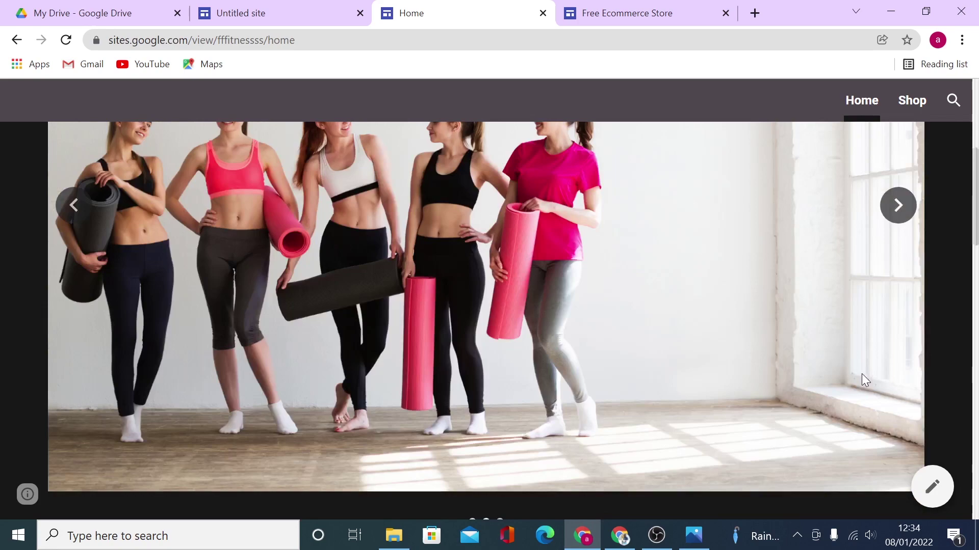
{"action": "scroll", "coordinate": [860, 374], "scroll_direction": "down", "scroll_amount": 1}
{"action": "scroll", "coordinate": [861, 374], "scroll_direction": "down", "scroll_amount": 4}
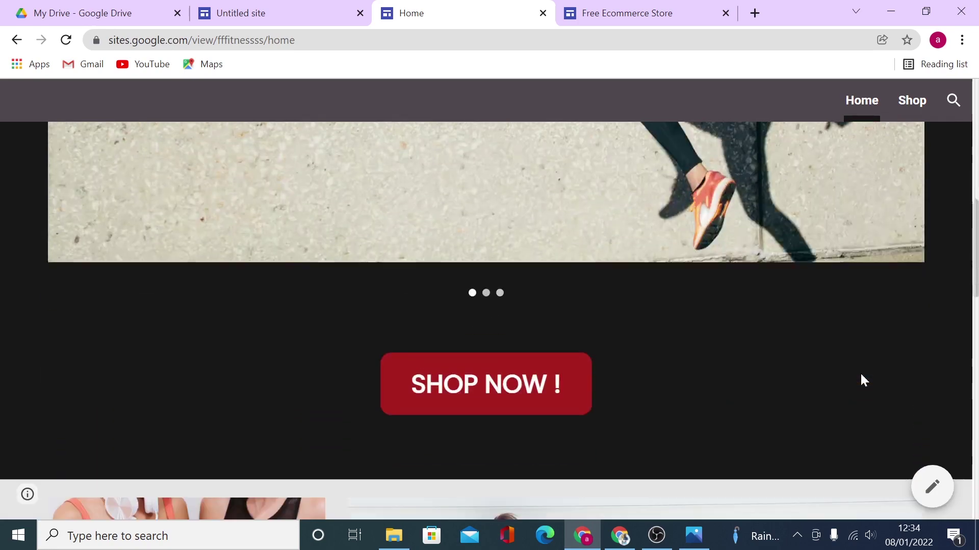
{"action": "scroll", "coordinate": [861, 374], "scroll_direction": "down", "scroll_amount": 3}
{"action": "scroll", "coordinate": [860, 374], "scroll_direction": "down", "scroll_amount": 3}
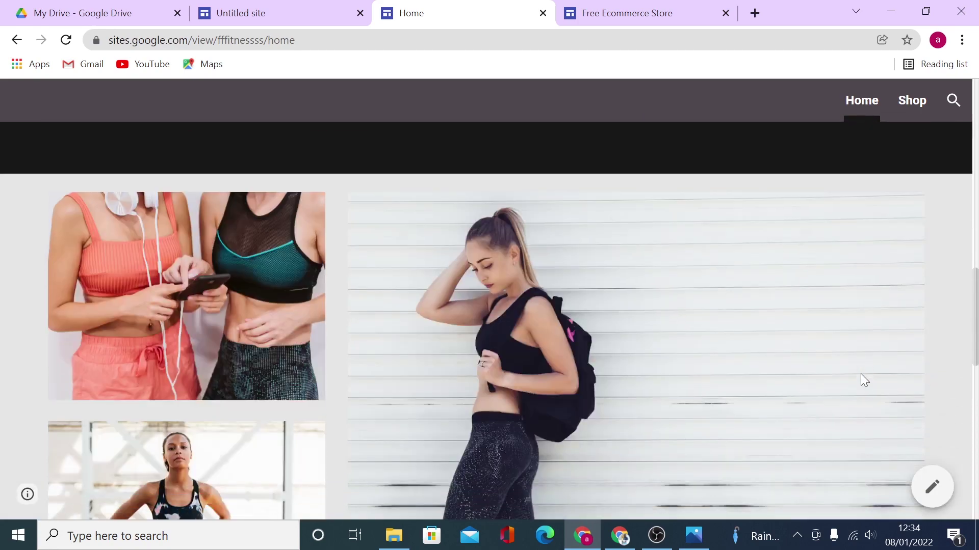
{"action": "scroll", "coordinate": [861, 374], "scroll_direction": "down", "scroll_amount": 3}
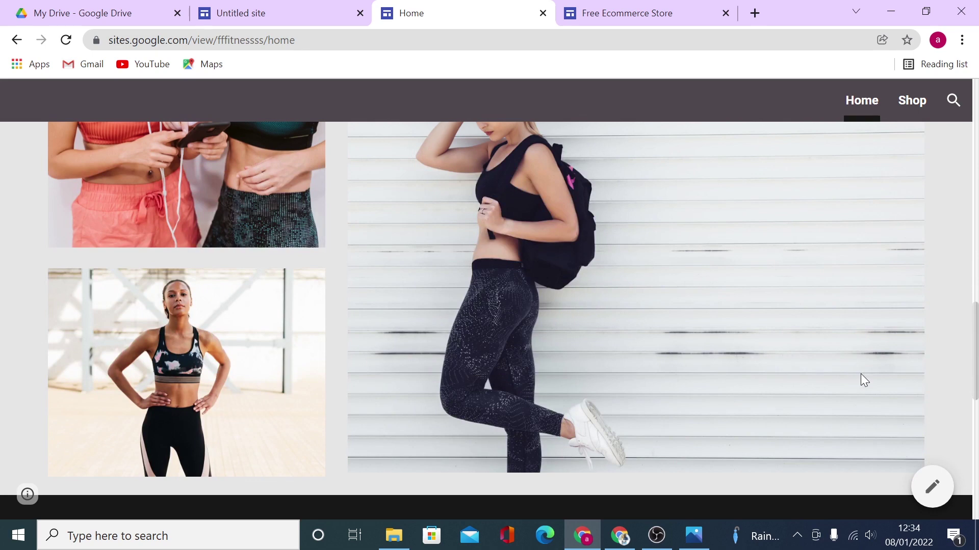
{"action": "scroll", "coordinate": [861, 379], "scroll_direction": "down", "scroll_amount": 2}
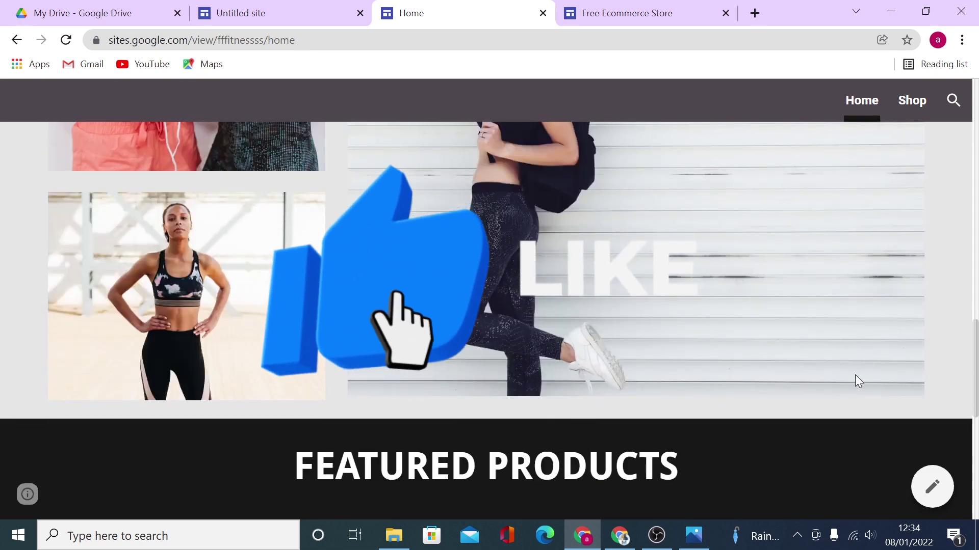